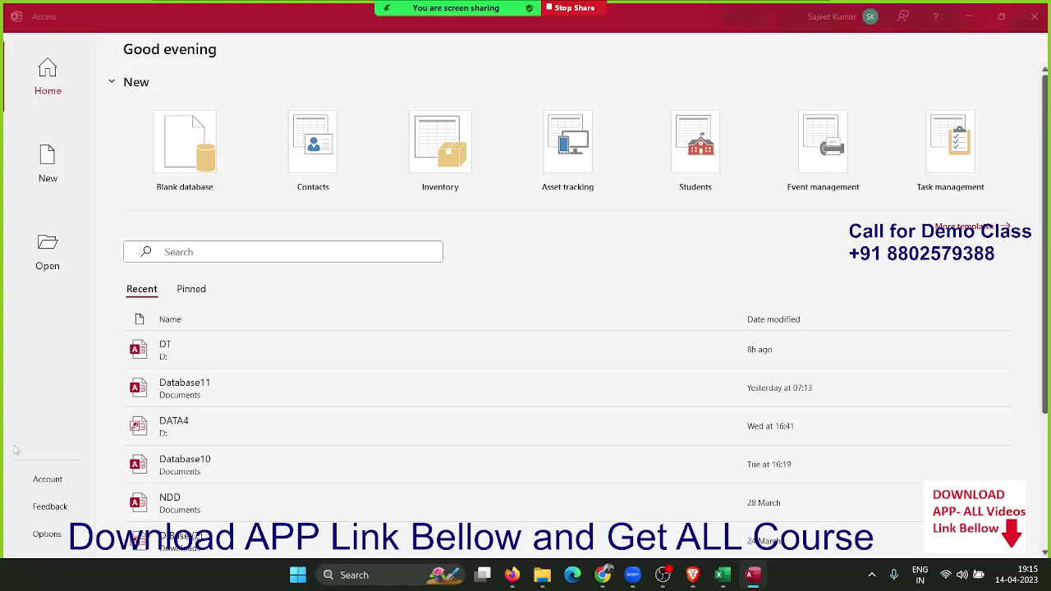
Step: Create a blank database, replacing the default name Database12 with 7AM
{"action": "left_click", "coordinate": [188, 161]}
{"action": "left_click", "coordinate": [188, 161]}
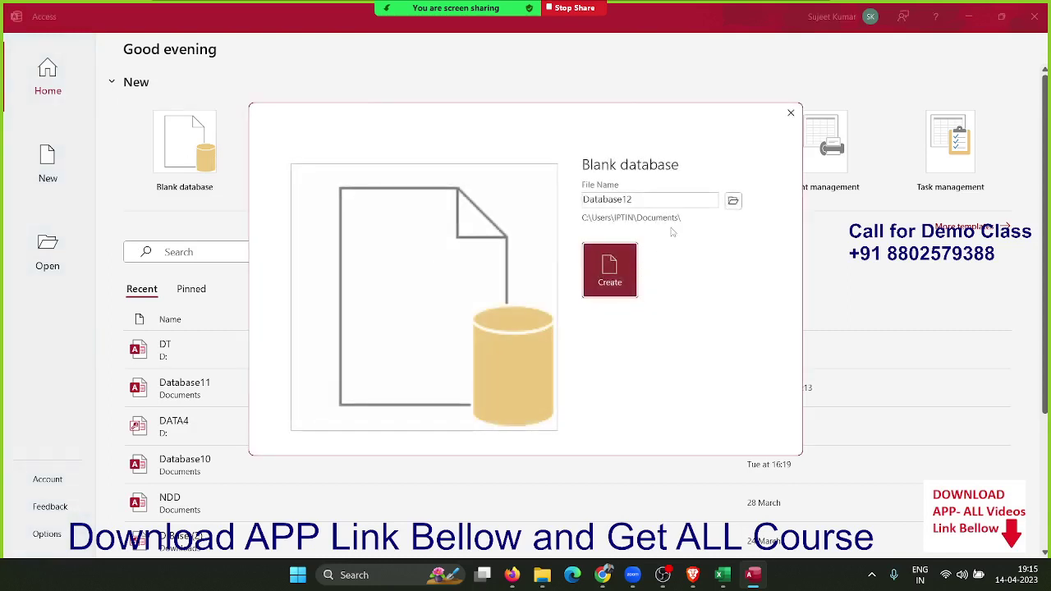
{"action": "left_click", "coordinate": [635, 217]}
{"action": "key", "text": "Tab"}
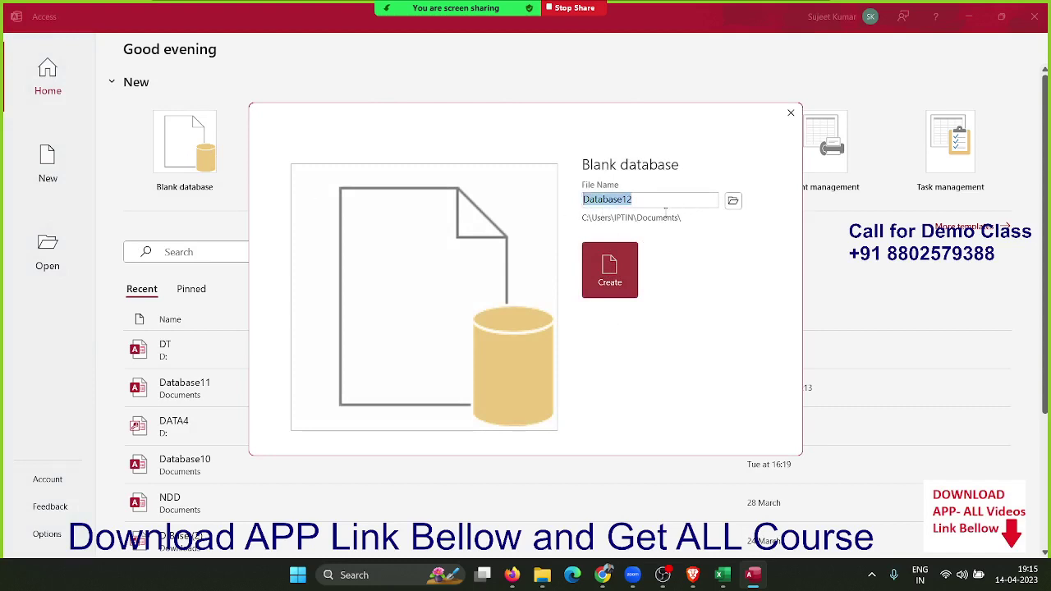
{"action": "type", "text": "7AM"}
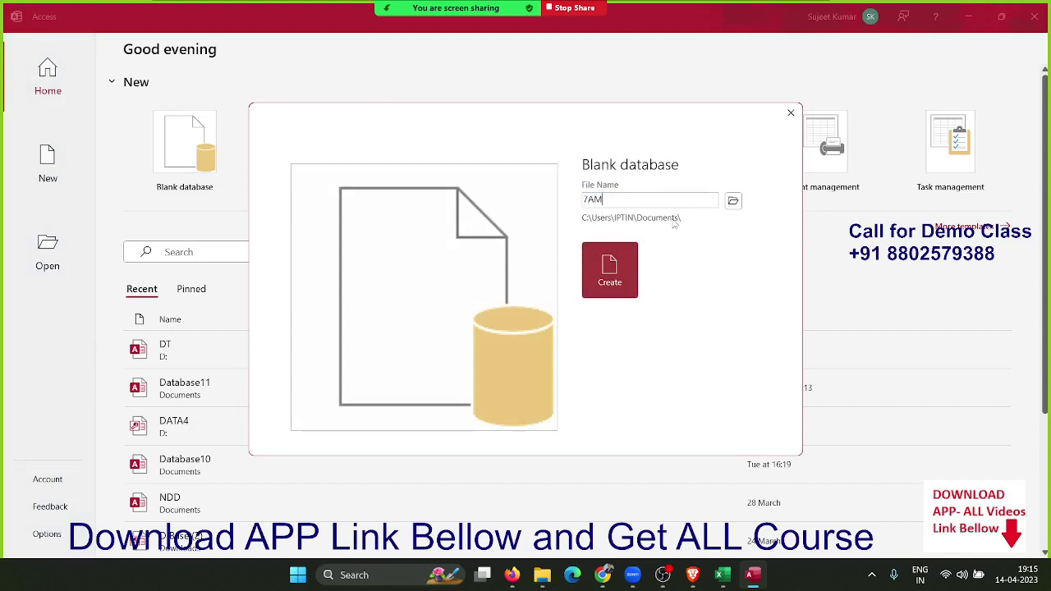
{"action": "left_click", "coordinate": [626, 267]}
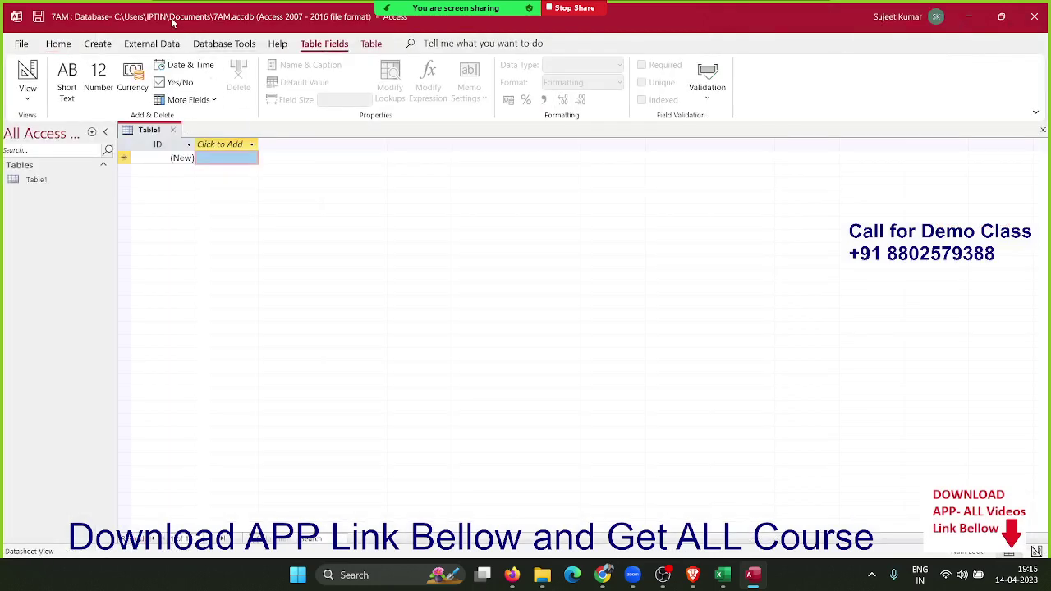
Step: Close the empty Table1 without saving and bring up the External Data ribbon
{"action": "left_click", "coordinate": [32, 191]}
{"action": "left_click", "coordinate": [174, 130]}
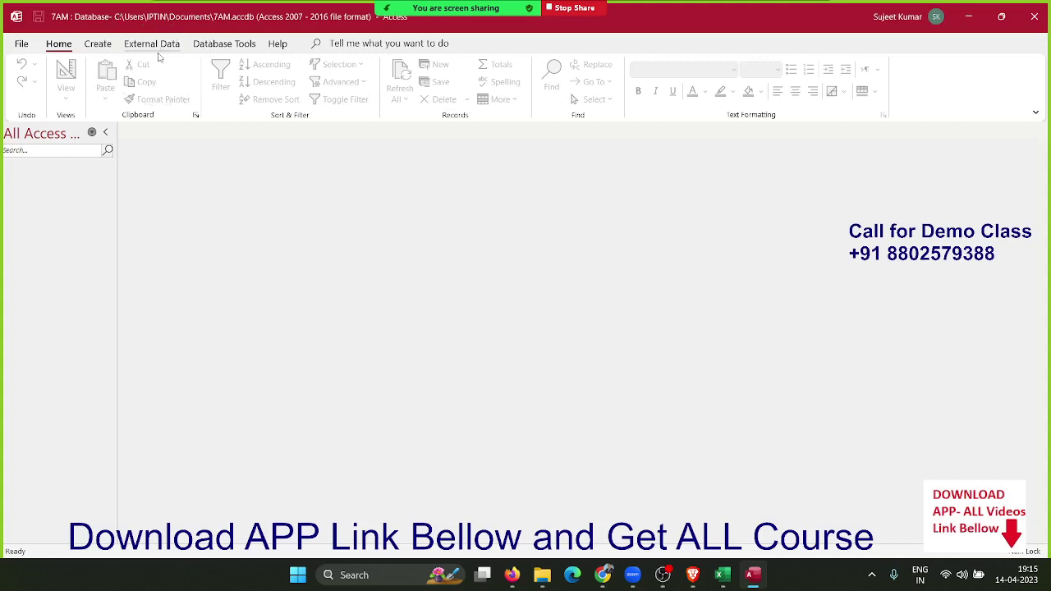
{"action": "left_click", "coordinate": [156, 49]}
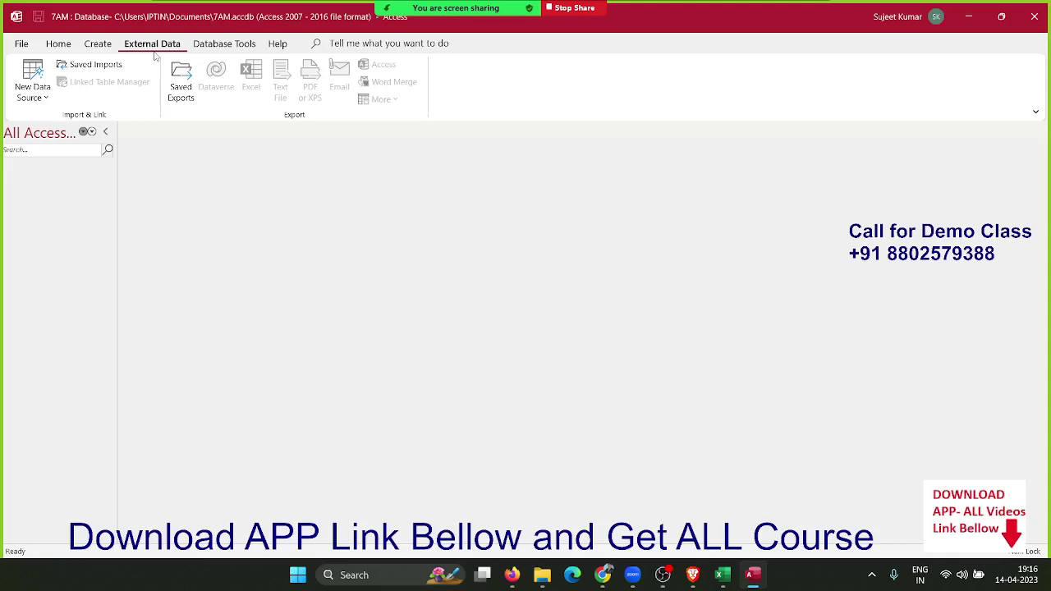
Step: Choose New Data Source > From File > Excel to start a spreadsheet import
{"action": "left_click", "coordinate": [46, 98]}
{"action": "mouse_move", "coordinate": [64, 130]}
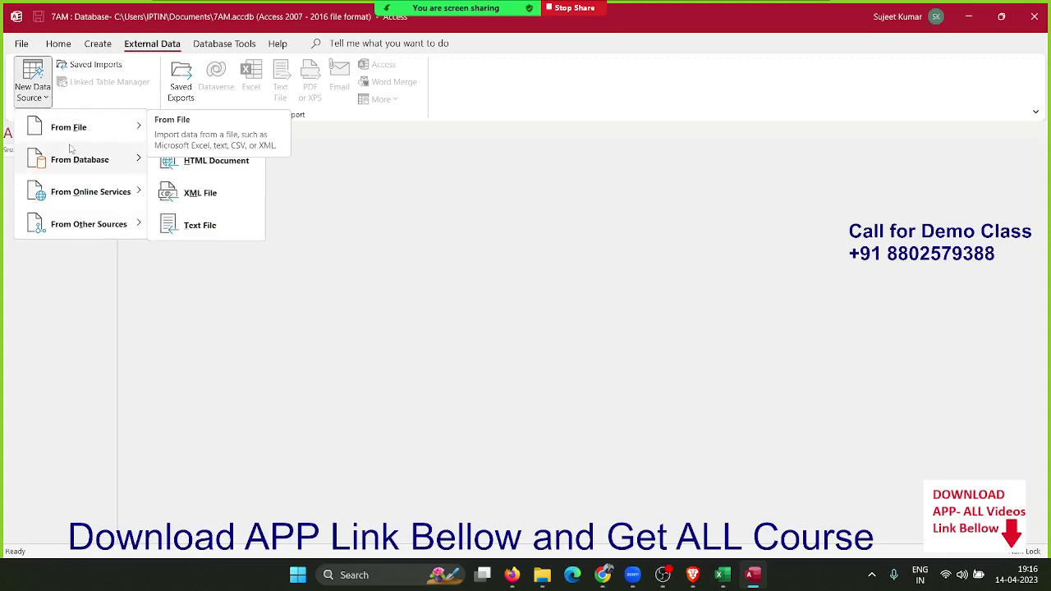
{"action": "mouse_move", "coordinate": [54, 194]}
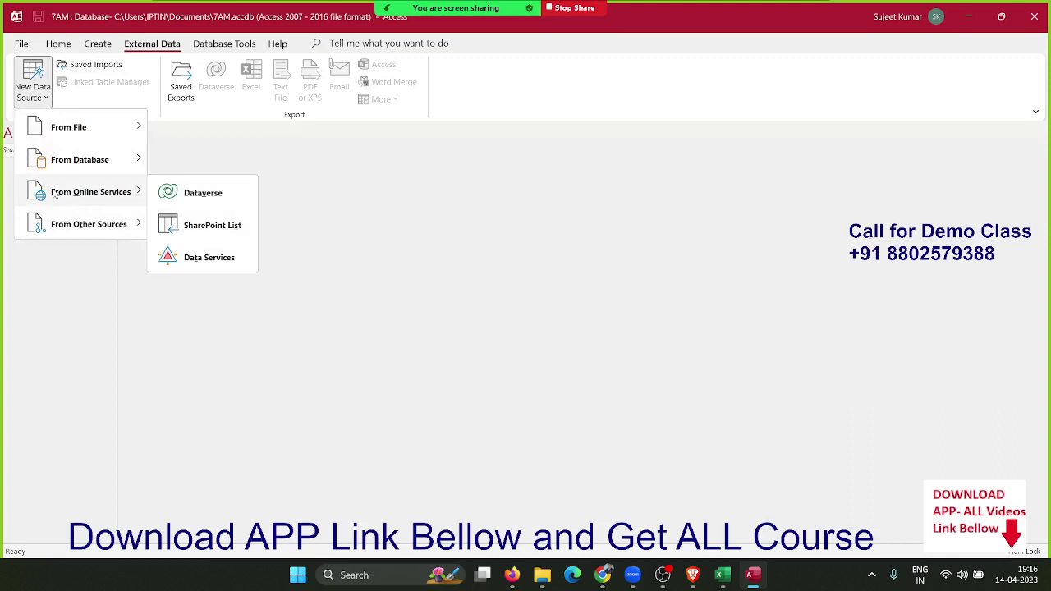
{"action": "mouse_move", "coordinate": [45, 232]}
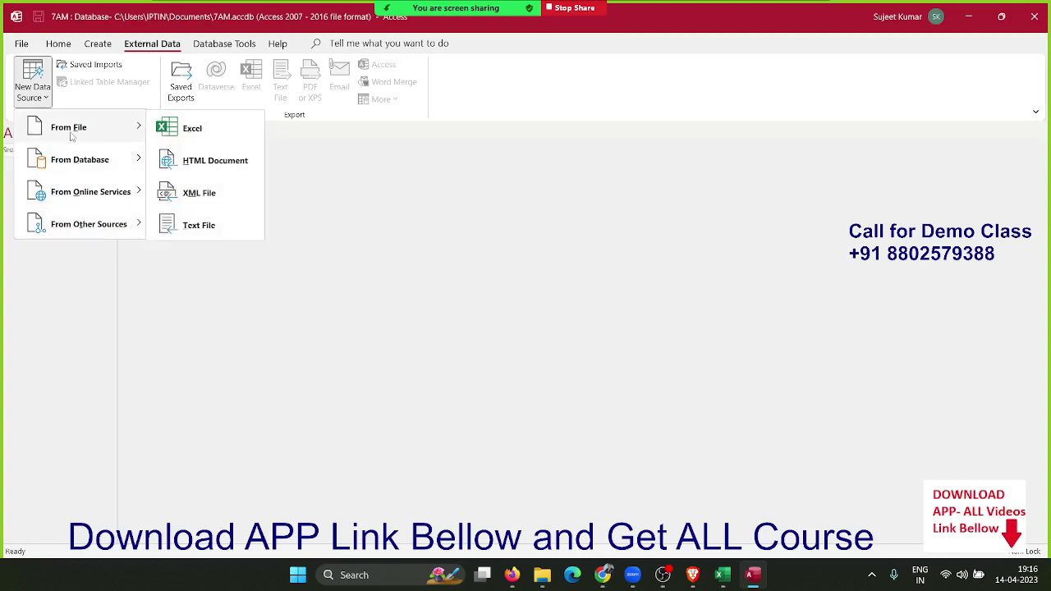
{"action": "left_click", "coordinate": [192, 131]}
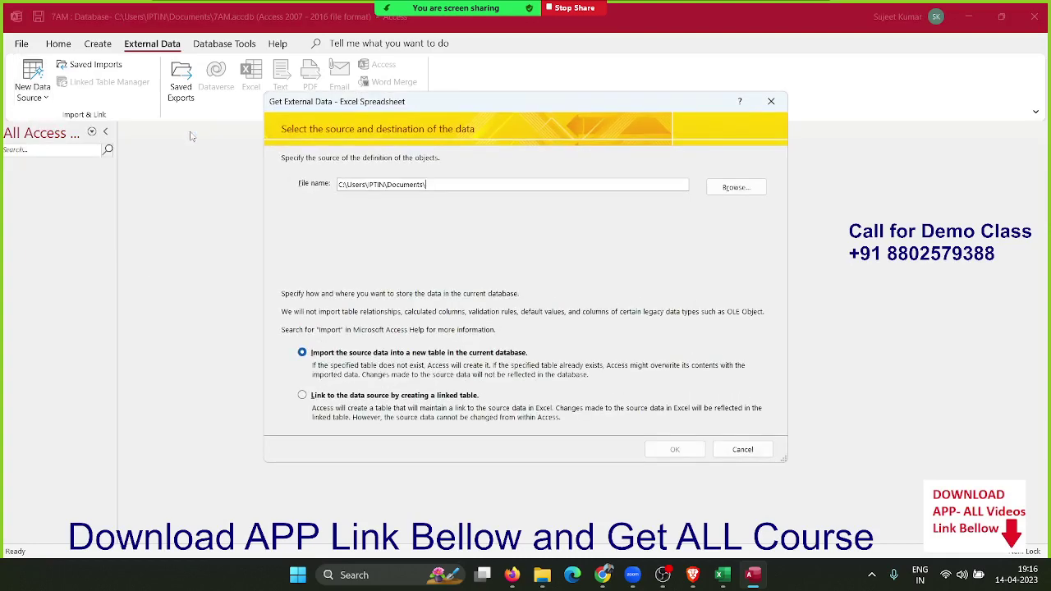
Step: Browse to the APP_Rec (D:) drive and pick Data.xls as the import source file
{"action": "left_click", "coordinate": [748, 193]}
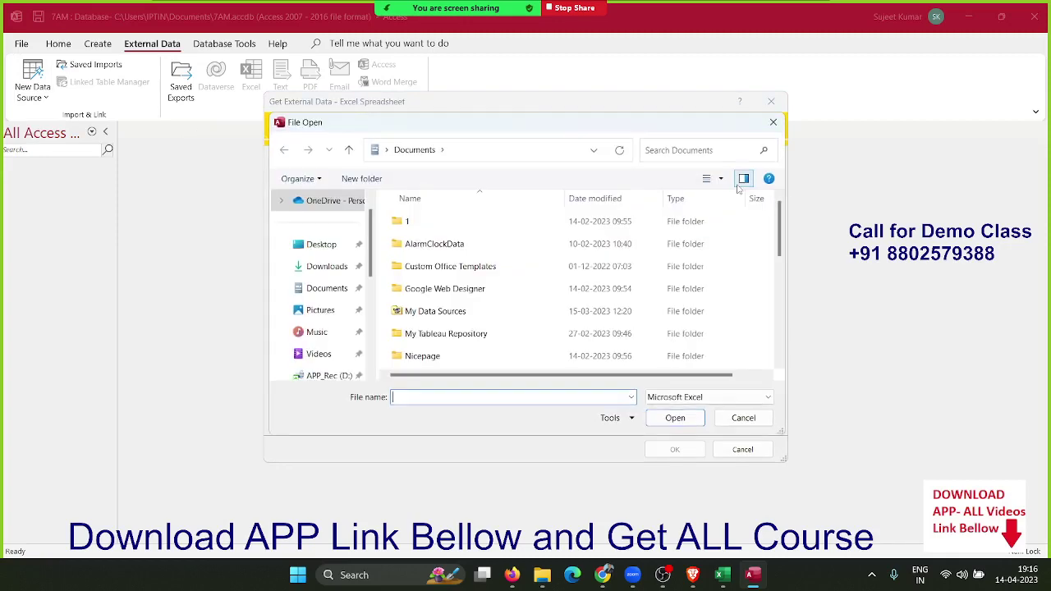
{"action": "scroll", "coordinate": [489, 343], "scroll_direction": "down", "scroll_amount": 5}
{"action": "scroll", "coordinate": [459, 320], "scroll_direction": "down", "scroll_amount": 1}
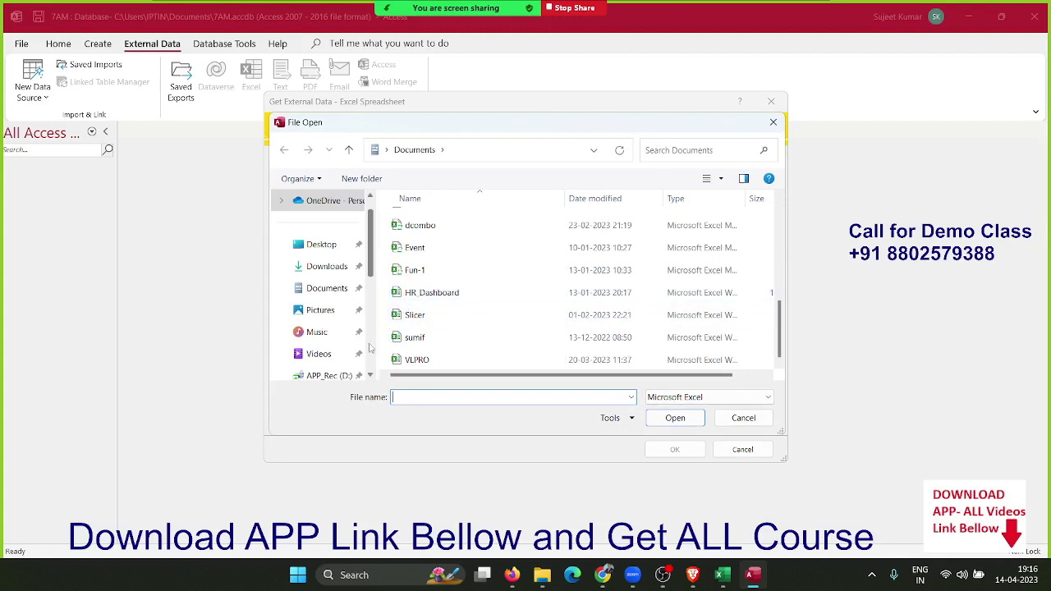
{"action": "left_click", "coordinate": [346, 376]}
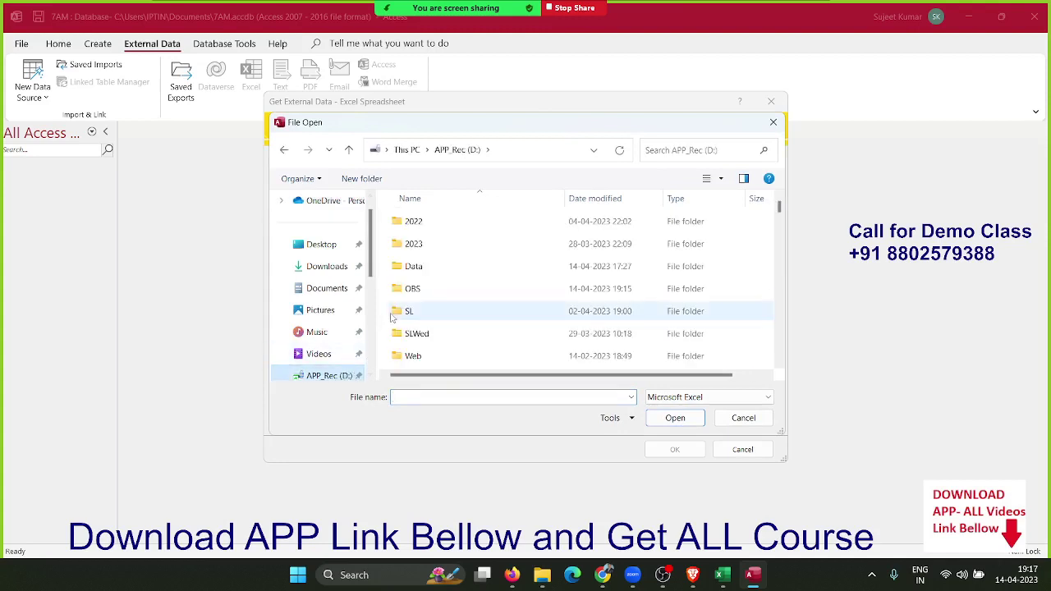
{"action": "left_click", "coordinate": [395, 318]}
{"action": "key", "text": "d"}
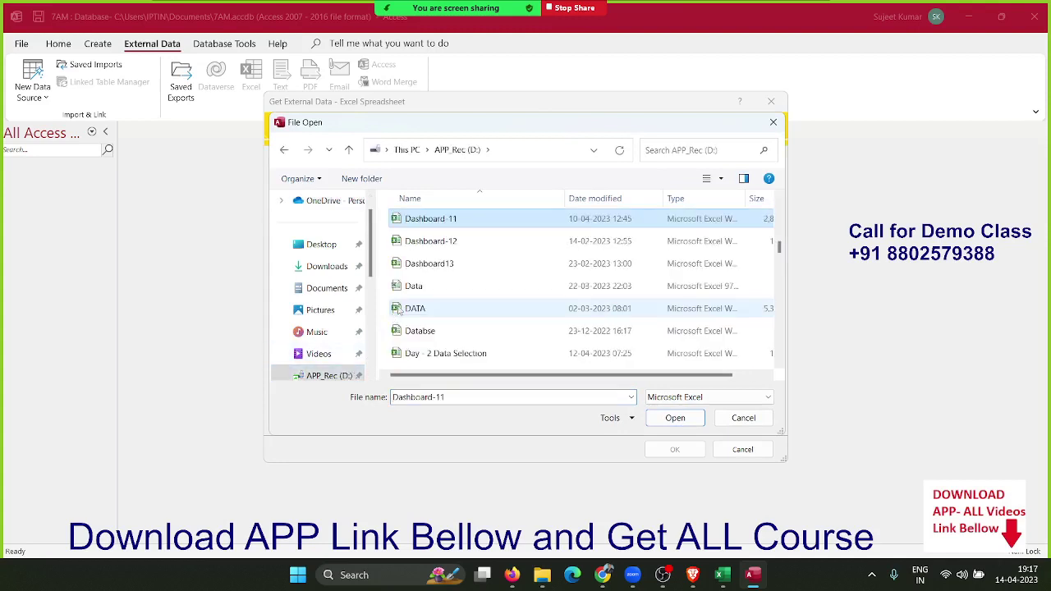
{"action": "left_click", "coordinate": [413, 287]}
{"action": "left_click", "coordinate": [676, 418]}
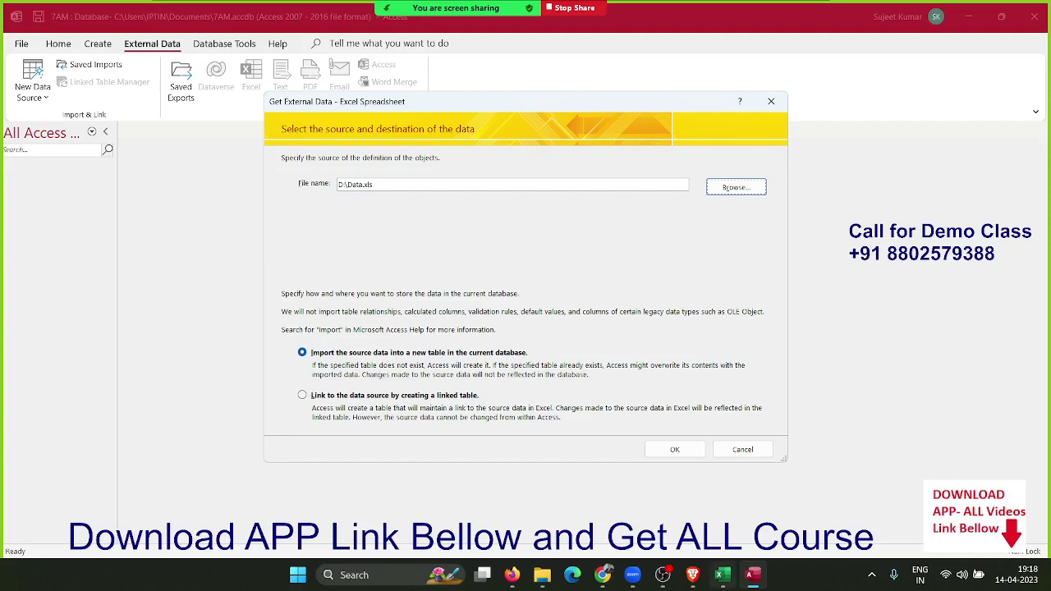
Step: Start the import wizard on Sheet1, keeping First Row Contains Column Headings checked
{"action": "left_click", "coordinate": [676, 450]}
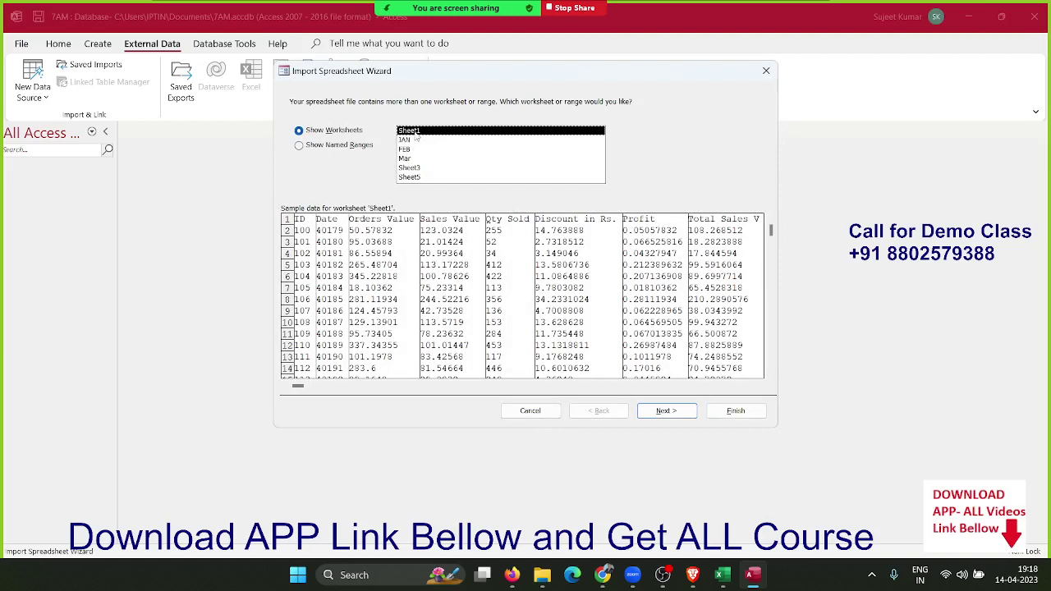
{"action": "left_click", "coordinate": [691, 415]}
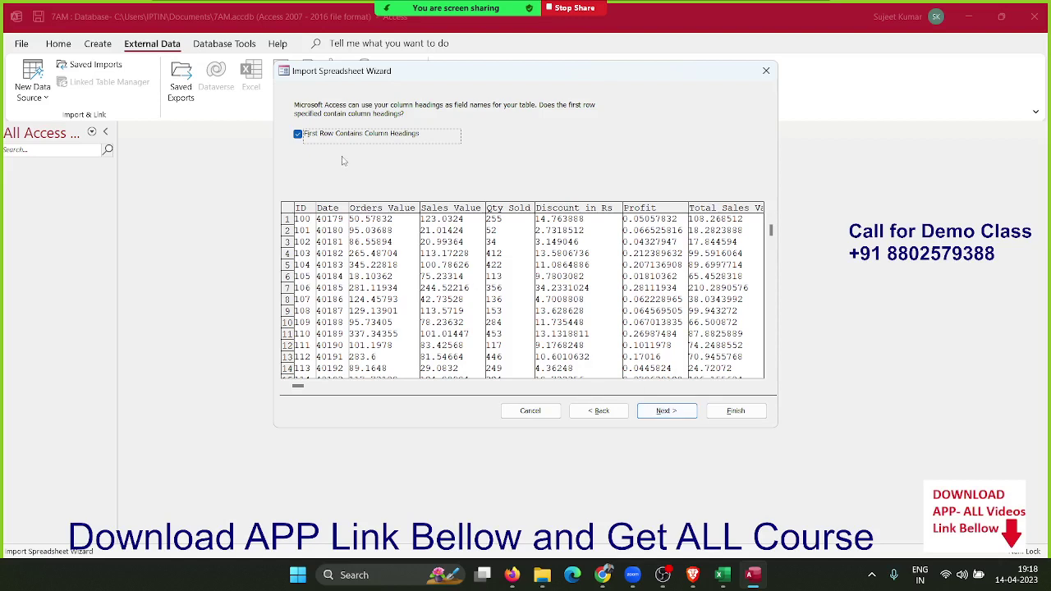
{"action": "left_click", "coordinate": [316, 142]}
{"action": "left_click", "coordinate": [314, 142]}
Step: Move between the wizard's field options and primary key pages, marking ID to skip
{"action": "left_click", "coordinate": [662, 415]}
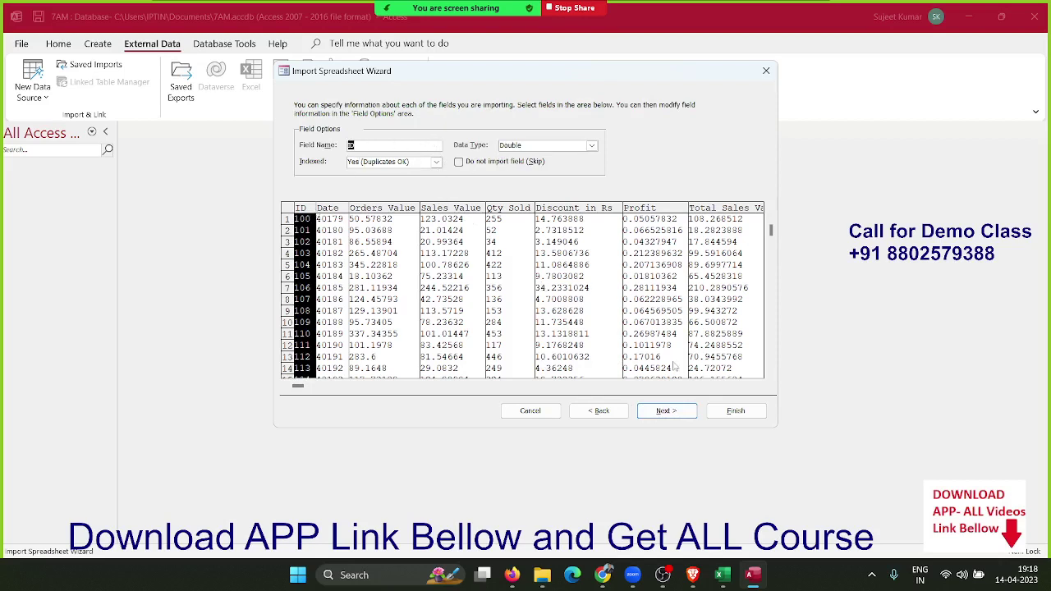
{"action": "left_click", "coordinate": [660, 414]}
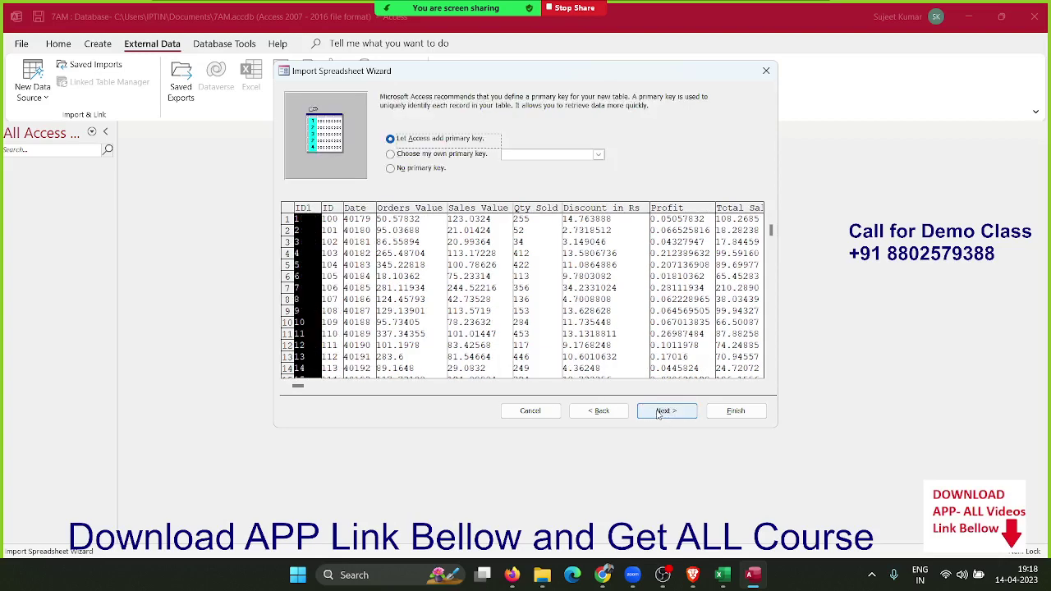
{"action": "left_click", "coordinate": [600, 411]}
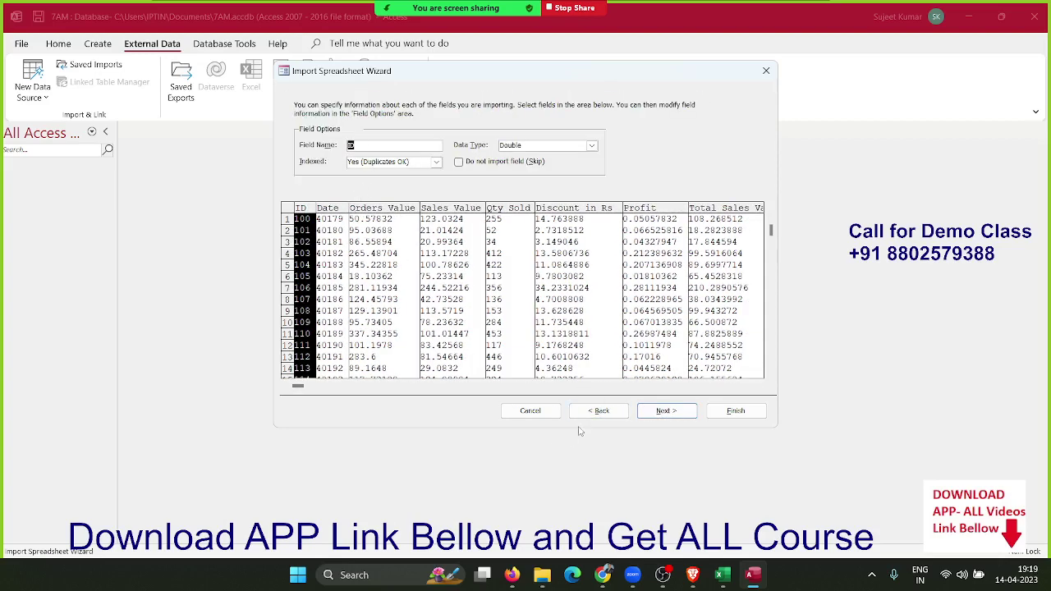
{"action": "left_click", "coordinate": [588, 413]}
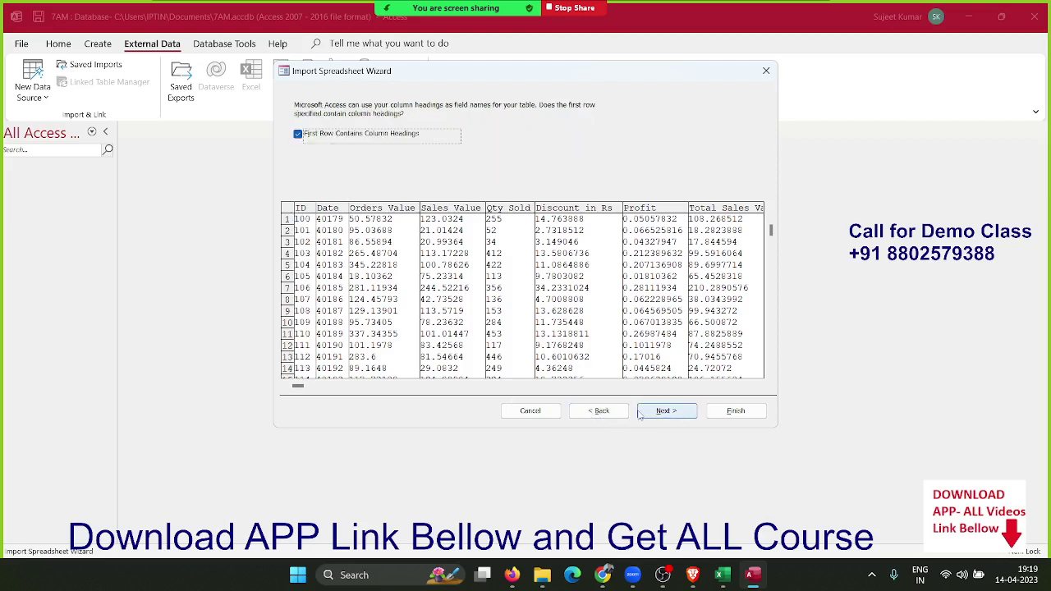
{"action": "left_click", "coordinate": [639, 413]}
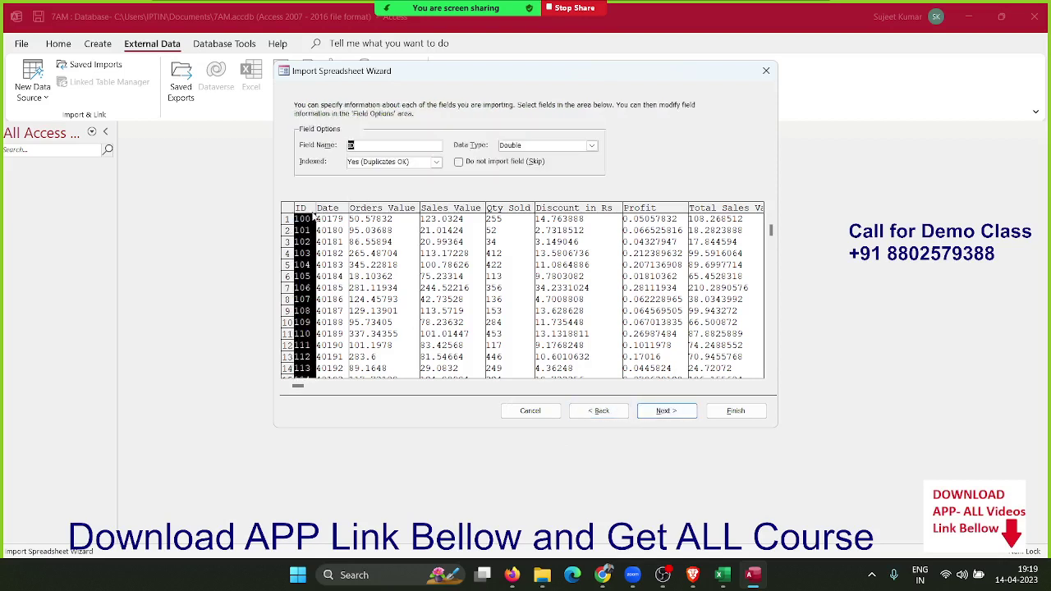
{"action": "left_click", "coordinate": [483, 163]}
Step: Include the ID field again and finish importing into Sheet1 with an Access-added primary key
{"action": "left_click", "coordinate": [659, 419]}
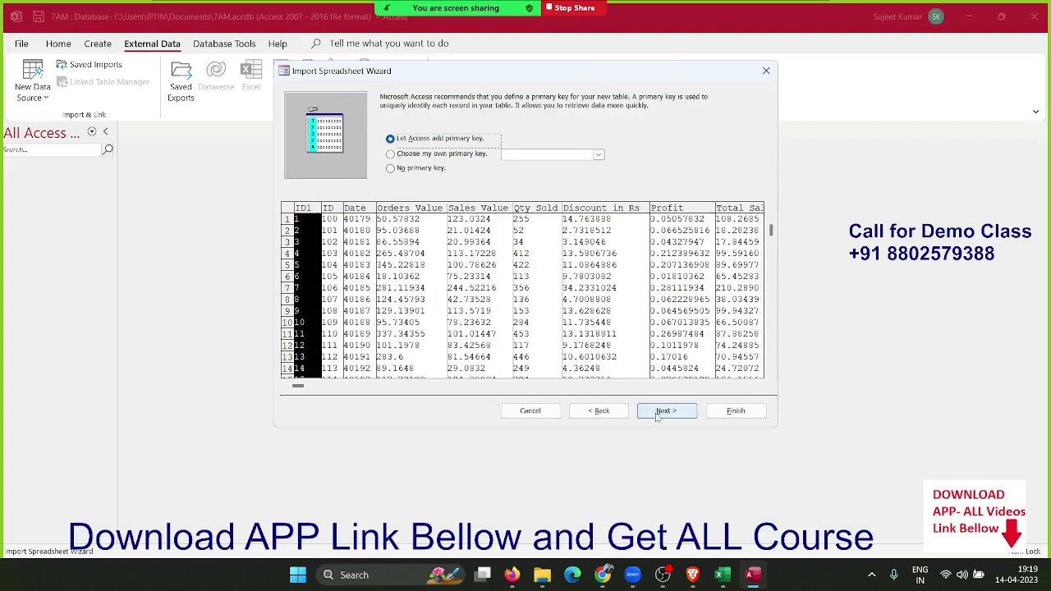
{"action": "left_click", "coordinate": [606, 413]}
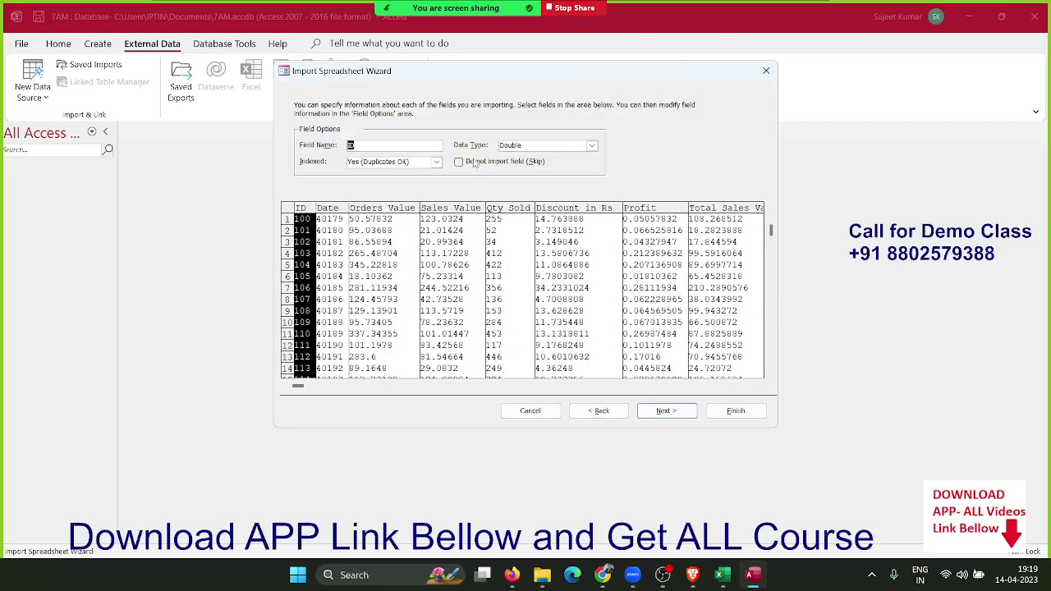
{"action": "left_click", "coordinate": [664, 413]}
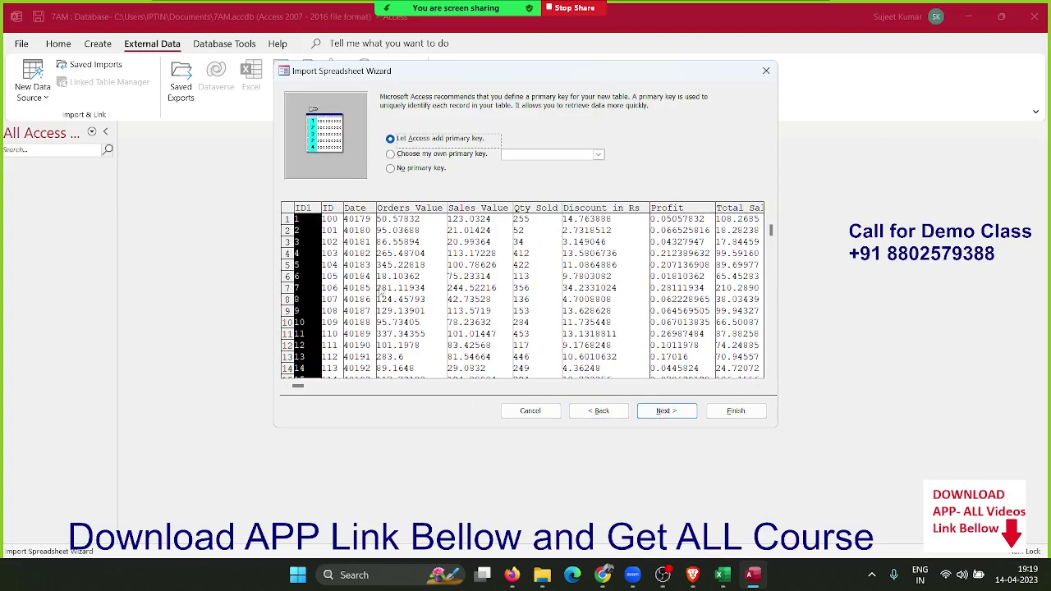
{"action": "left_click", "coordinate": [599, 411]}
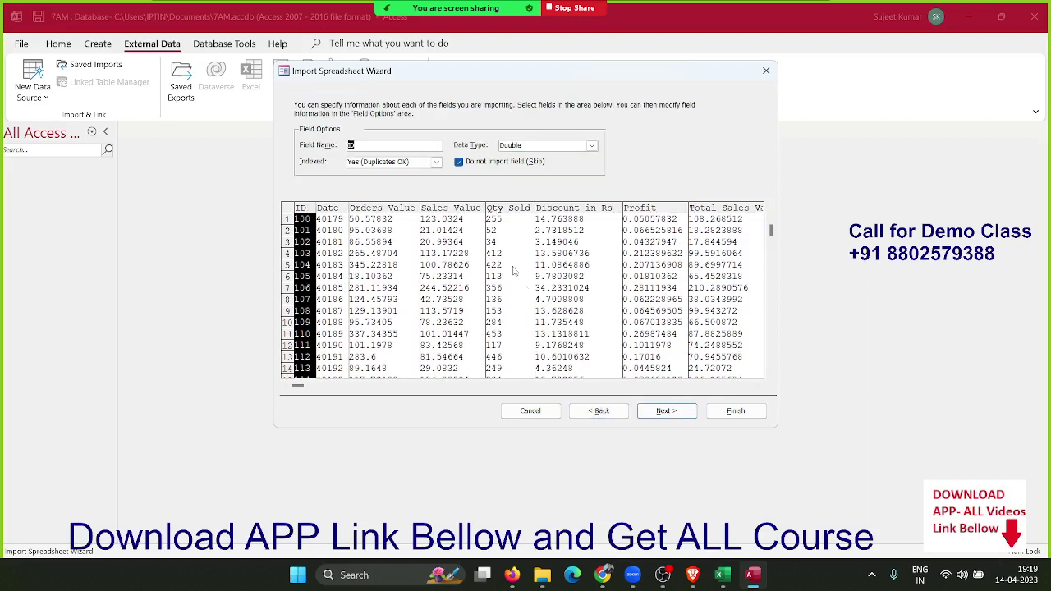
{"action": "left_click", "coordinate": [459, 161]}
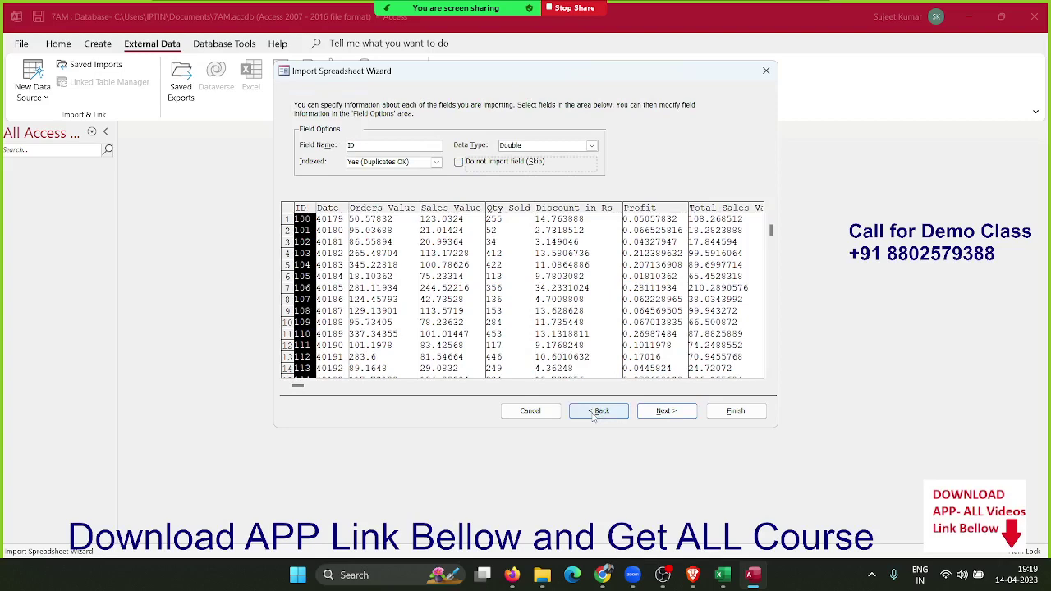
{"action": "left_click", "coordinate": [664, 414]}
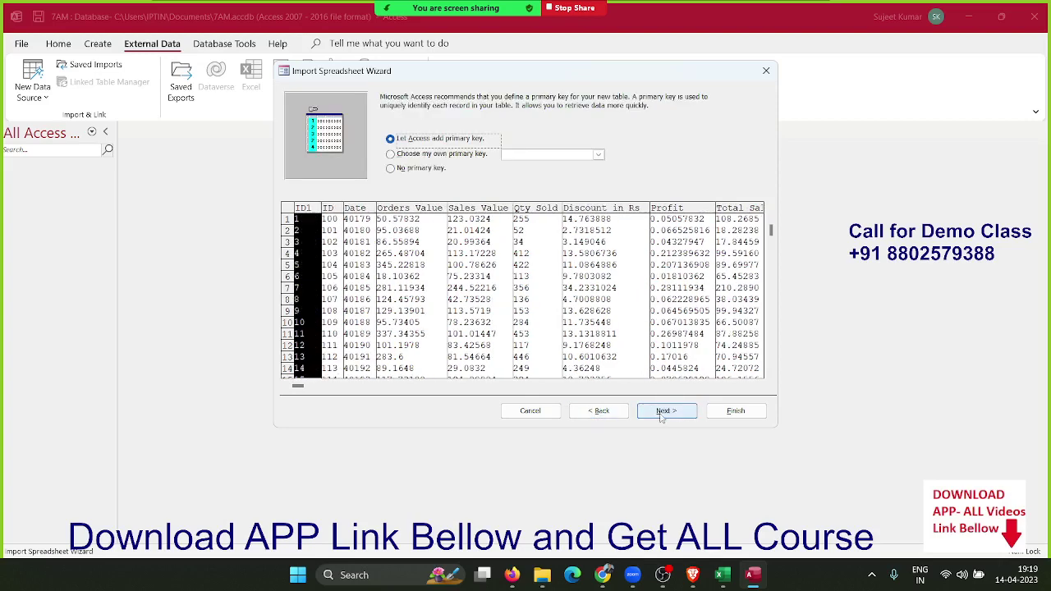
{"action": "left_click", "coordinate": [727, 417]}
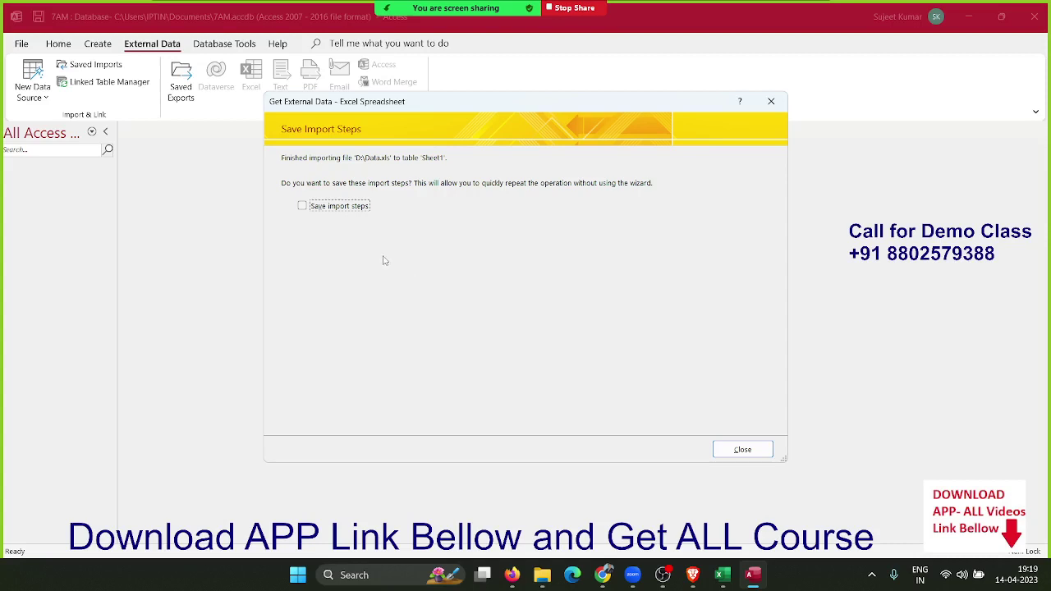
Step: Save the import steps as the reusable task Import Data
{"action": "left_click", "coordinate": [350, 210]}
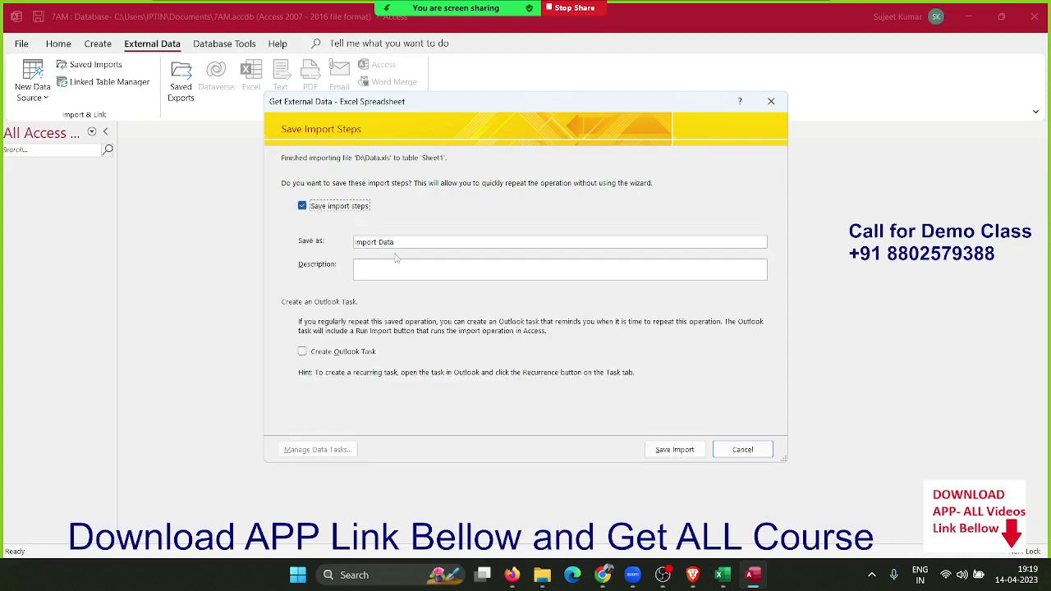
{"action": "left_click", "coordinate": [676, 451]}
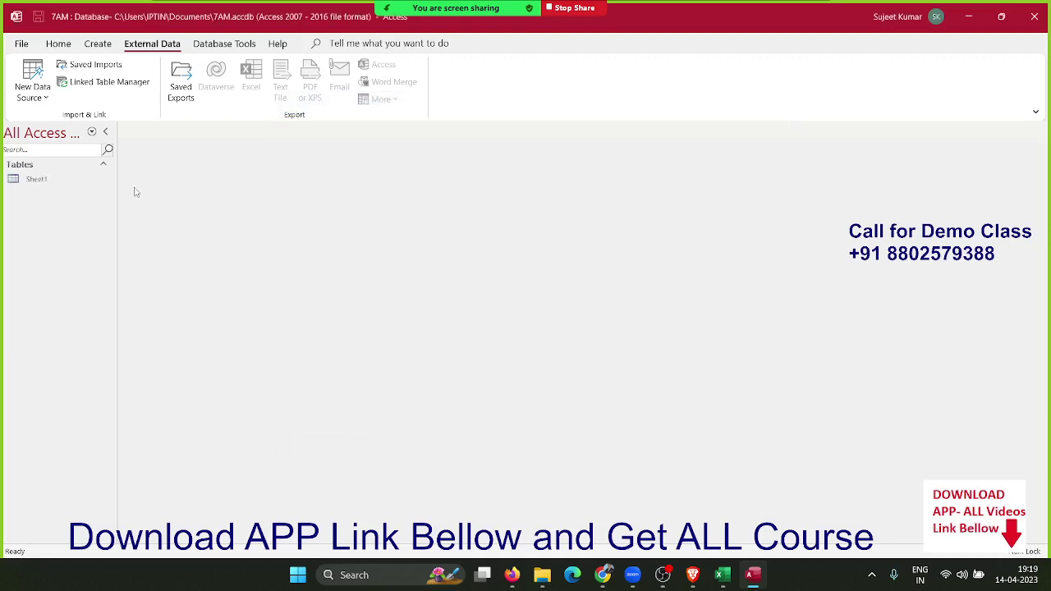
{"action": "left_click", "coordinate": [102, 179]}
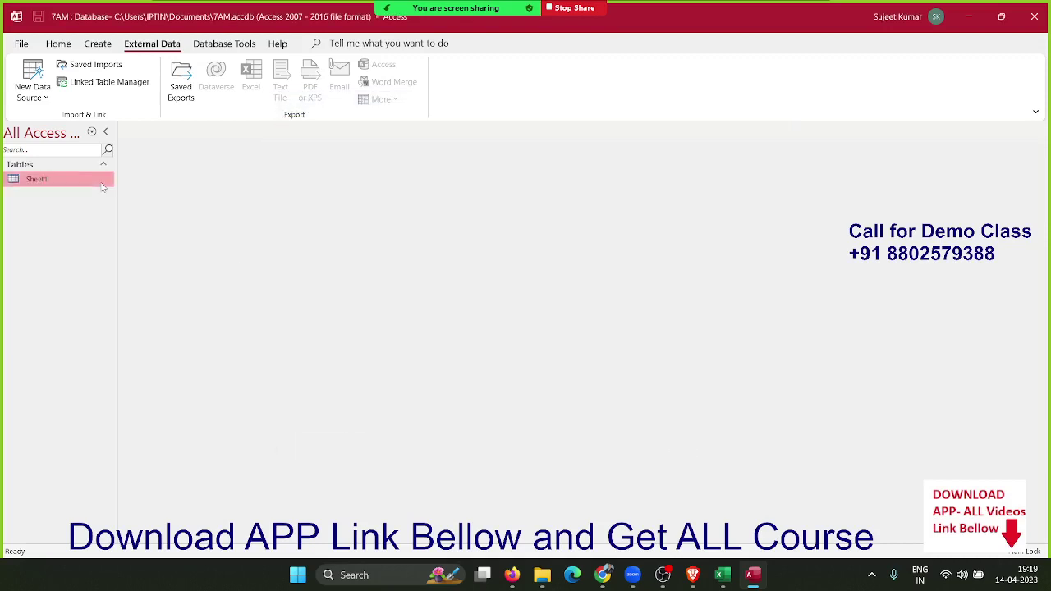
Step: Rerun the saved Import Data task, allowing it to overwrite Sheet1
{"action": "left_click", "coordinate": [95, 64]}
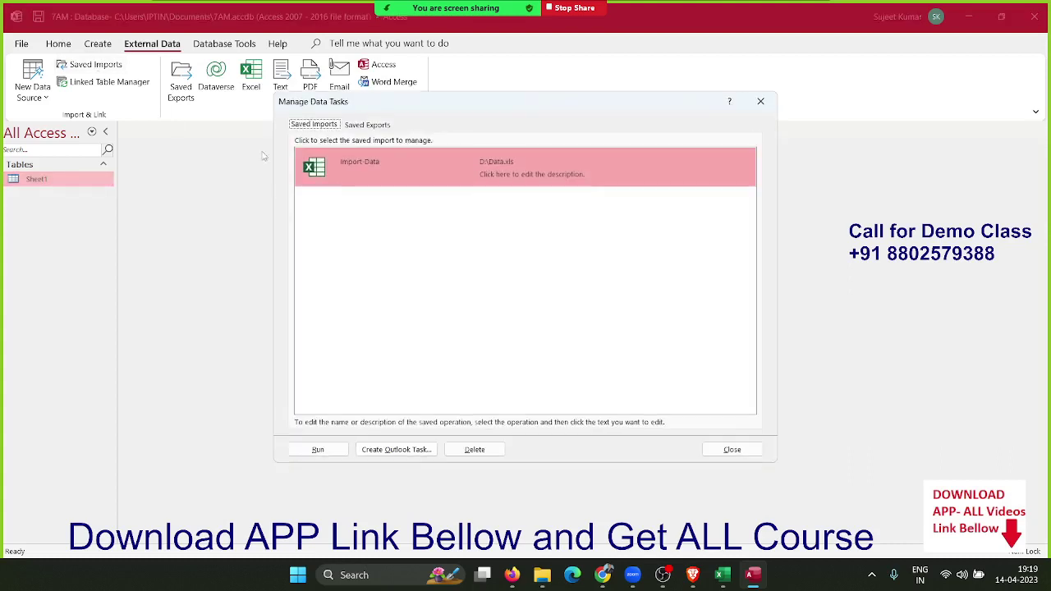
{"action": "left_click", "coordinate": [320, 452]}
{"action": "left_click", "coordinate": [504, 324]}
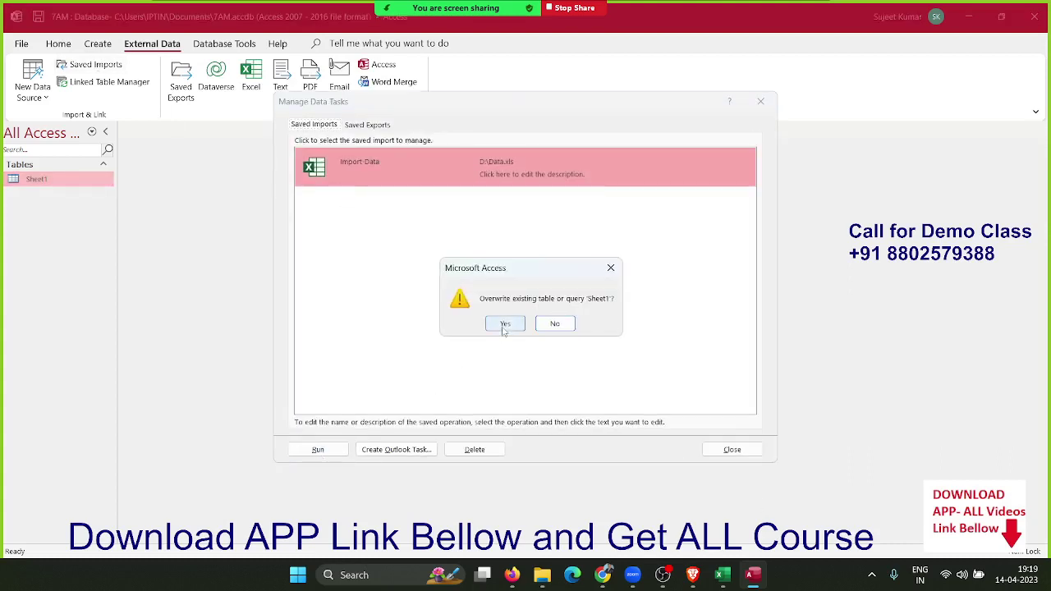
{"action": "left_click", "coordinate": [526, 325]}
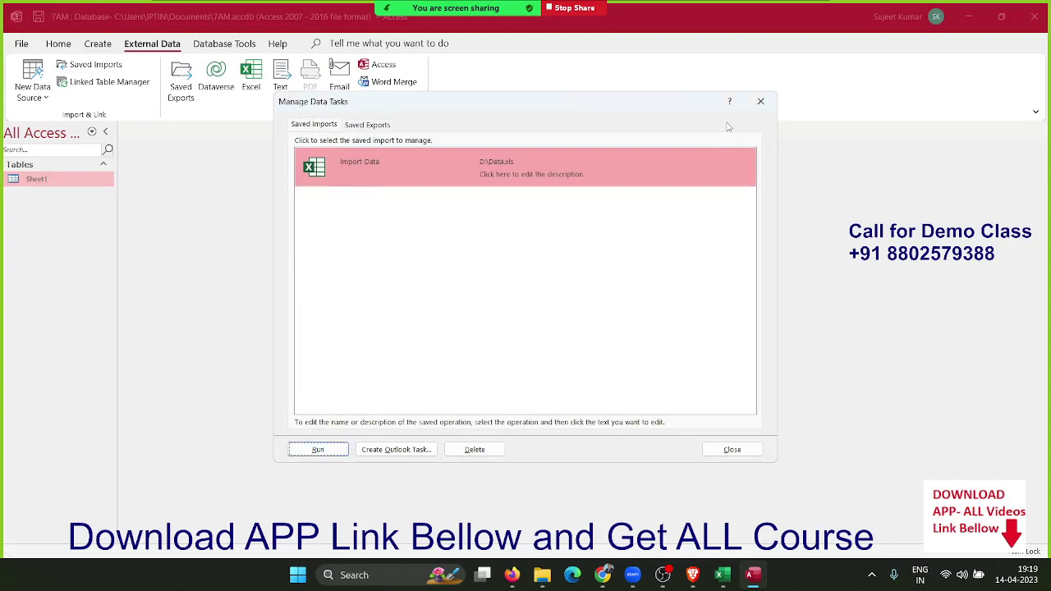
{"action": "left_click", "coordinate": [760, 102]}
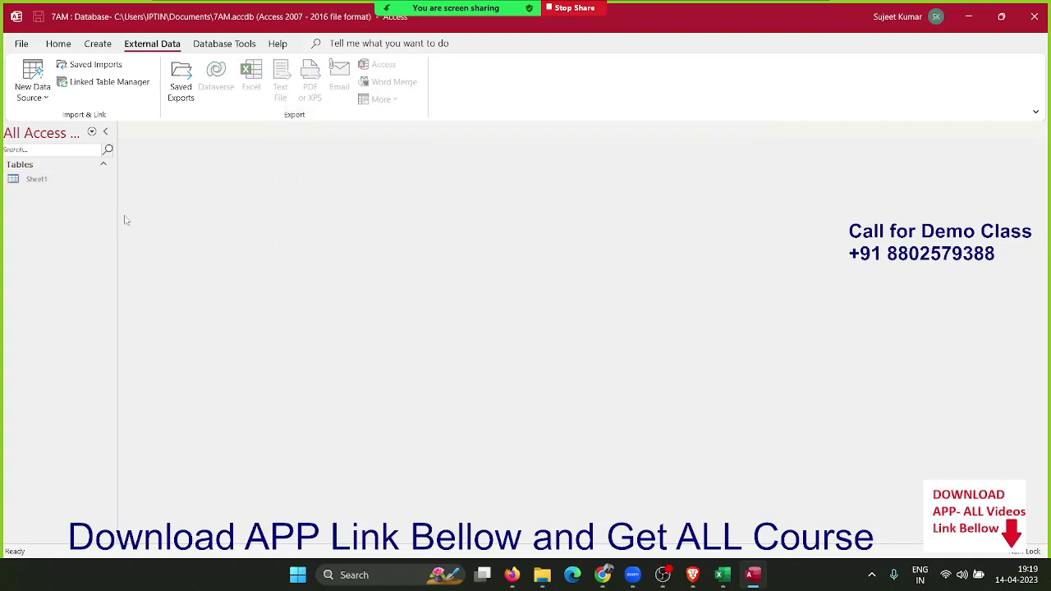
Step: Open Sheet1, scroll its records, and select the Date column holding numbers like 40179
{"action": "double_click", "coordinate": [59, 182]}
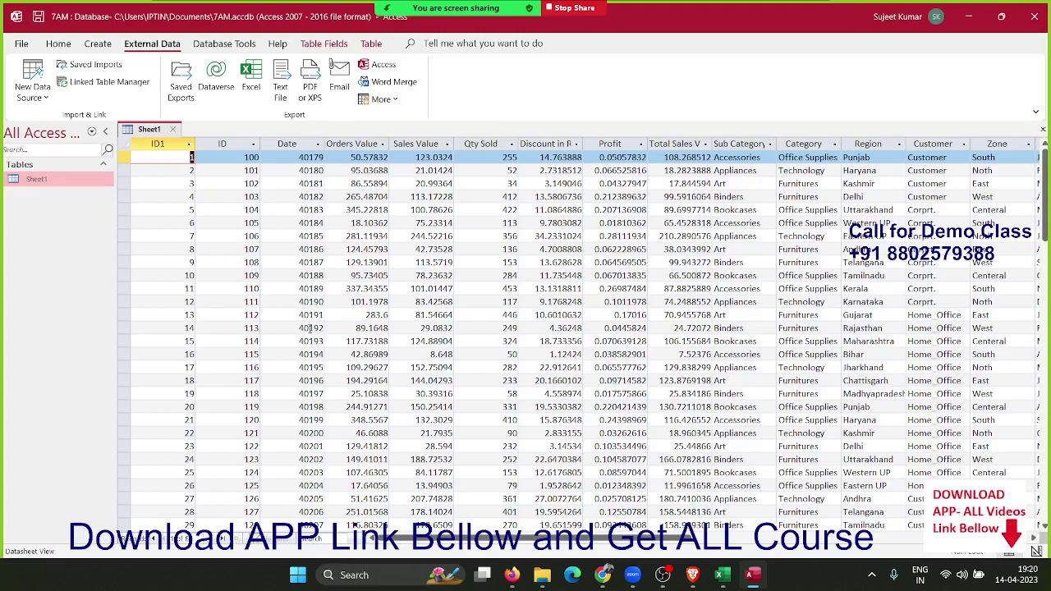
{"action": "scroll", "coordinate": [309, 329], "scroll_direction": "down", "scroll_amount": 4}
{"action": "scroll", "coordinate": [309, 328], "scroll_direction": "down", "scroll_amount": 9}
{"action": "scroll", "coordinate": [305, 333], "scroll_direction": "down", "scroll_amount": 7}
{"action": "scroll", "coordinate": [305, 333], "scroll_direction": "down", "scroll_amount": 7}
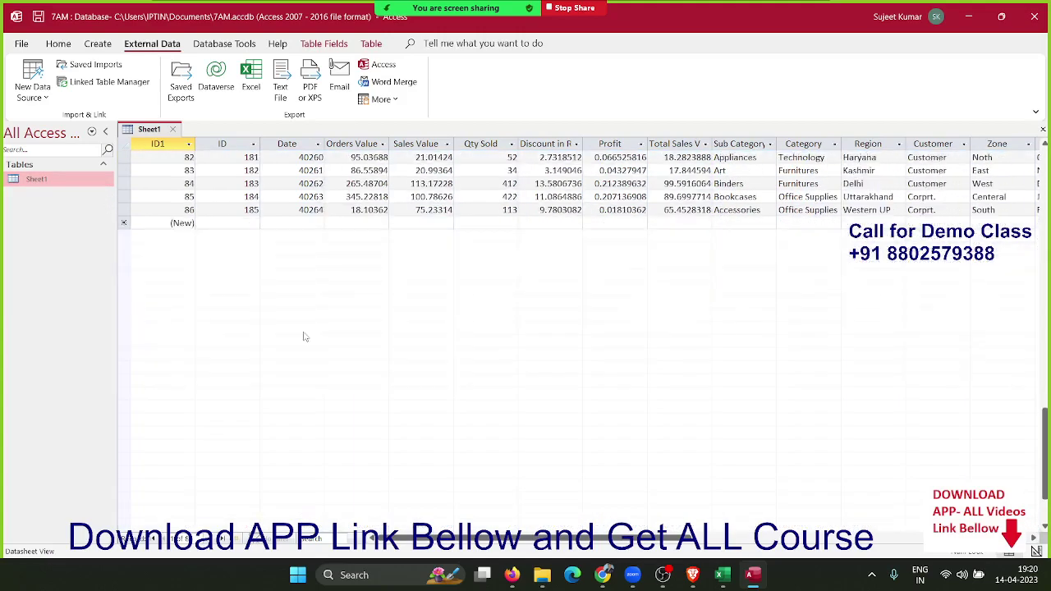
{"action": "scroll", "coordinate": [305, 333], "scroll_direction": "up", "scroll_amount": 4}
{"action": "scroll", "coordinate": [306, 333], "scroll_direction": "up", "scroll_amount": 6}
{"action": "scroll", "coordinate": [304, 332], "scroll_direction": "up", "scroll_amount": 9}
{"action": "scroll", "coordinate": [305, 329], "scroll_direction": "up", "scroll_amount": 6}
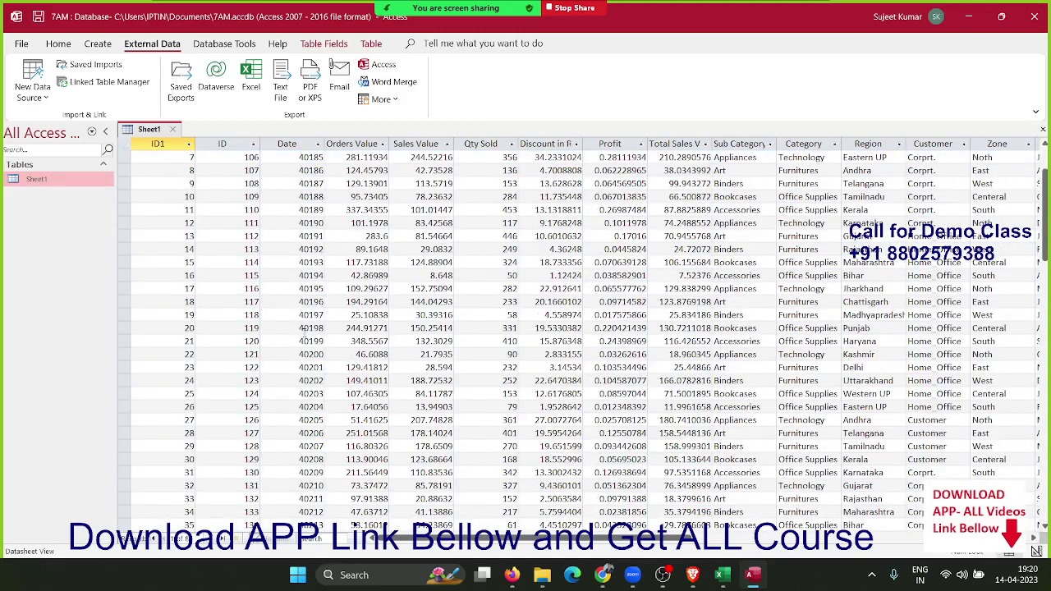
{"action": "scroll", "coordinate": [309, 324], "scroll_direction": "up", "scroll_amount": 3}
{"action": "left_click", "coordinate": [286, 144]}
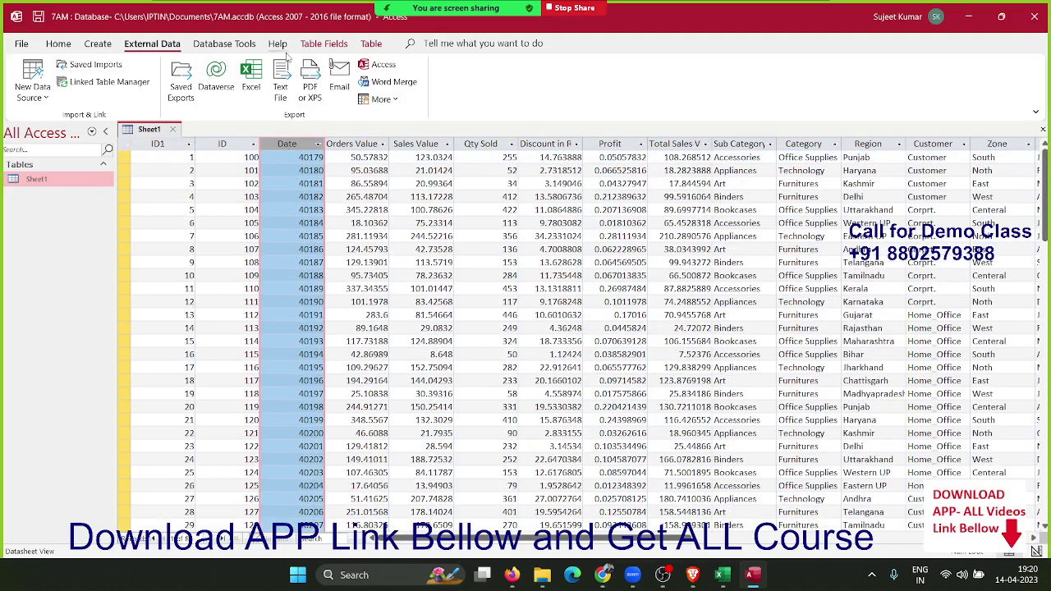
{"action": "left_click", "coordinate": [314, 48]}
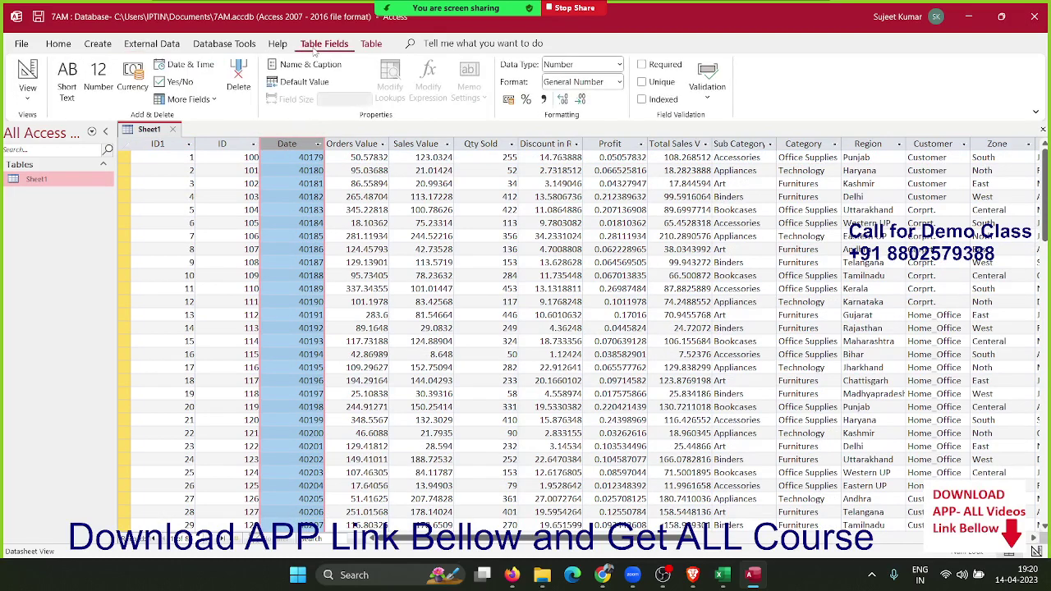
Step: In Sheet1's Design View, change the Date field's data type to Date/Time
{"action": "right_click", "coordinate": [90, 181]}
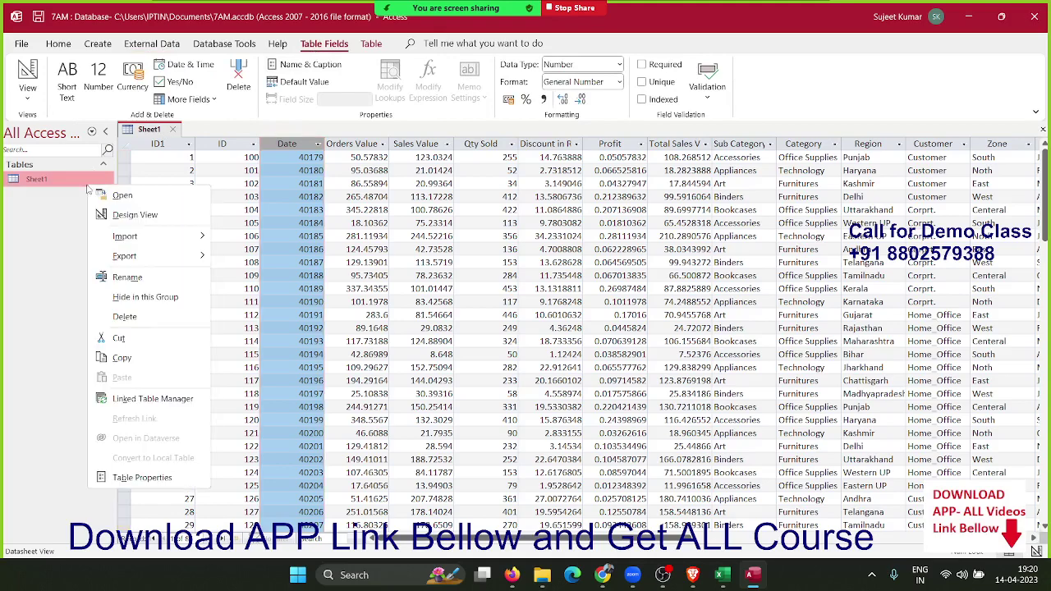
{"action": "left_click", "coordinate": [120, 216]}
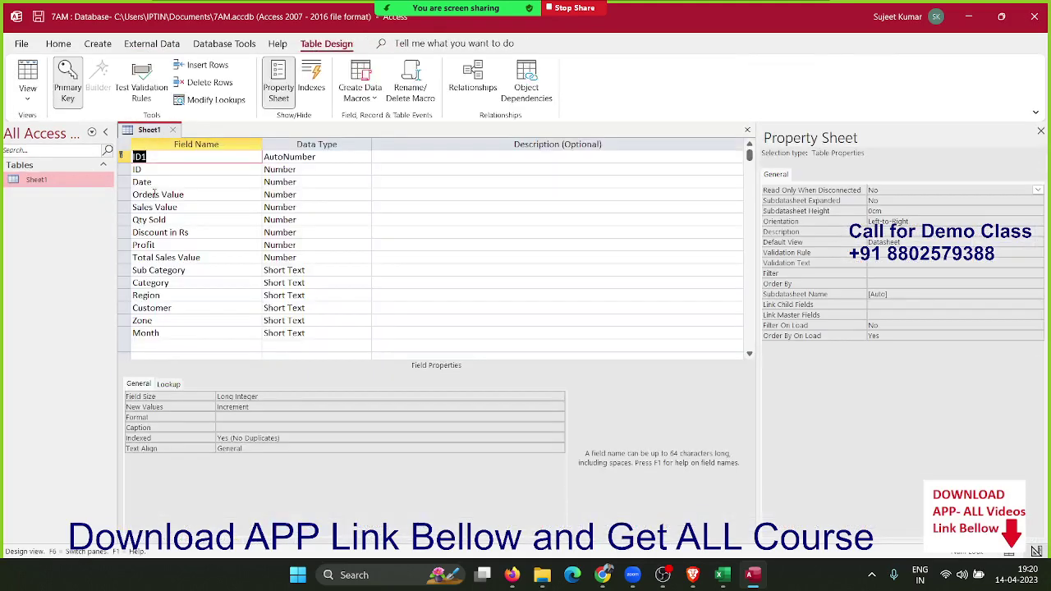
{"action": "left_click", "coordinate": [154, 194]}
{"action": "left_click", "coordinate": [232, 173]}
{"action": "left_click", "coordinate": [235, 183]}
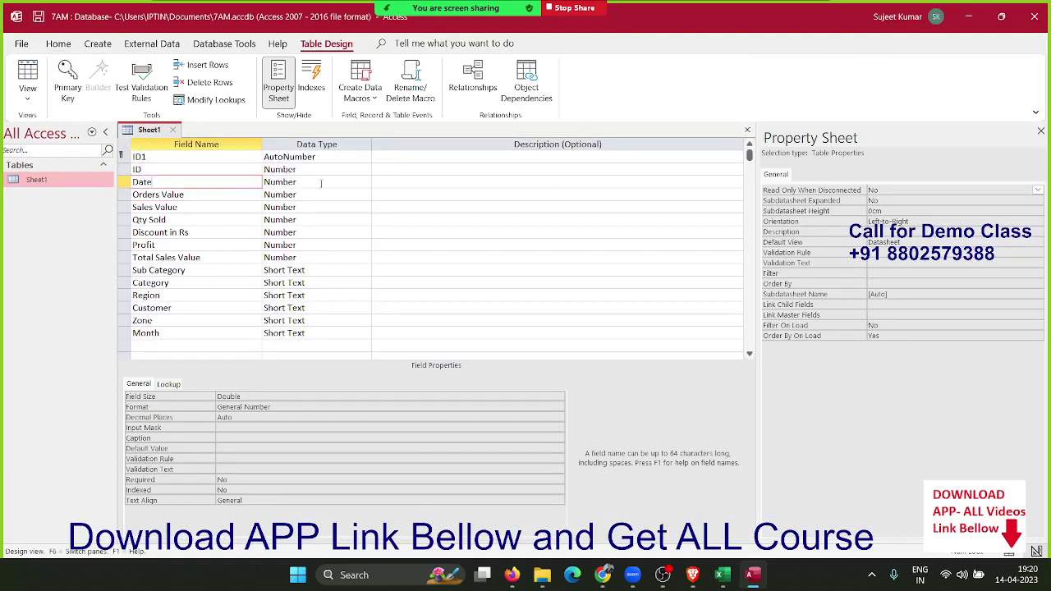
{"action": "left_click", "coordinate": [322, 183]}
{"action": "left_click", "coordinate": [365, 182]}
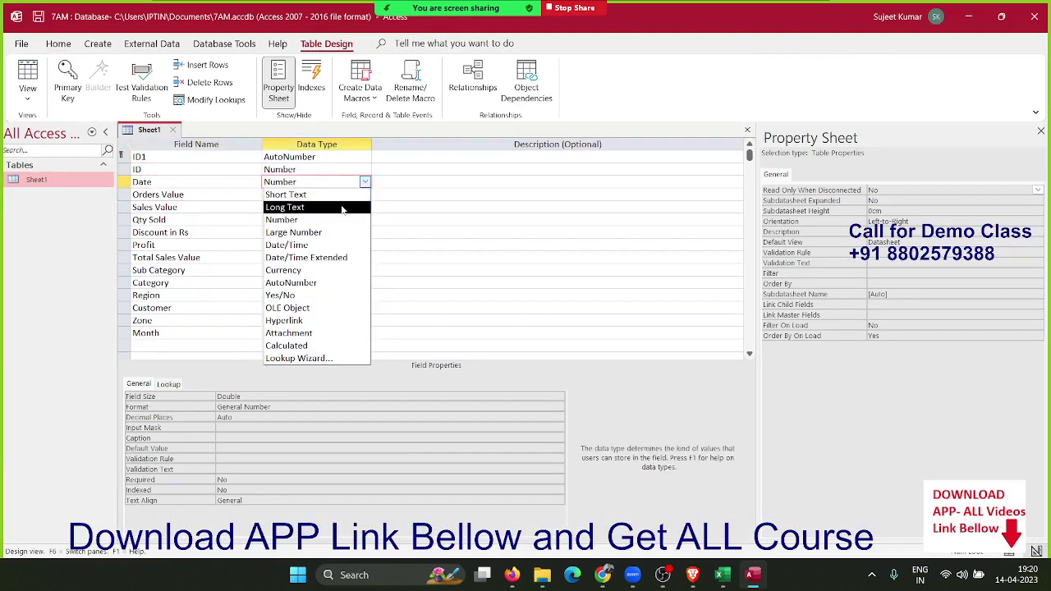
{"action": "left_click", "coordinate": [316, 246]}
Step: Save the design, confirm Date now shows values like 01-01-2010, and close Sheet1
{"action": "left_click", "coordinate": [173, 129]}
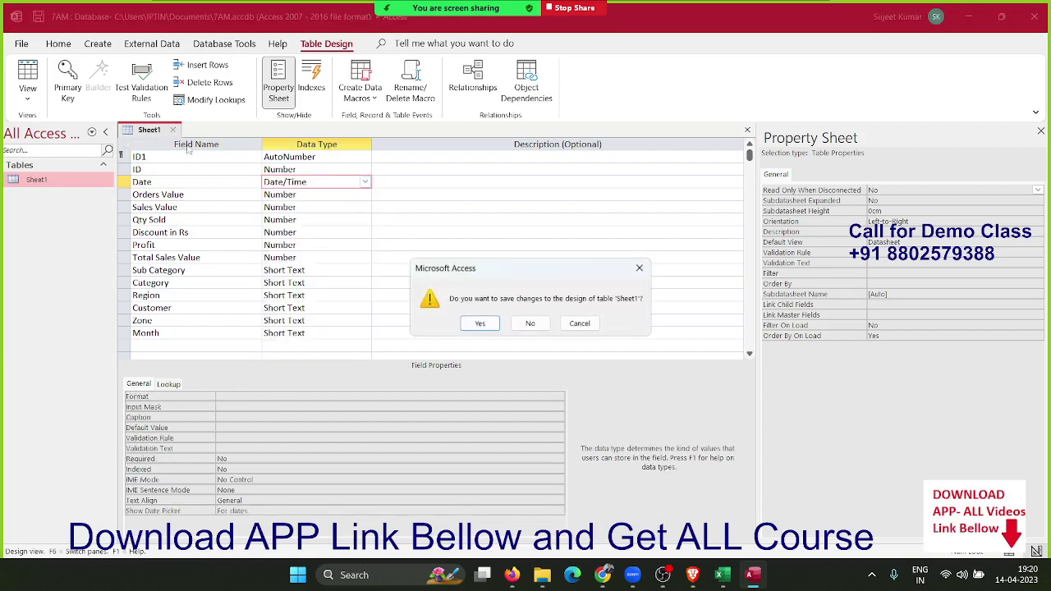
{"action": "left_click", "coordinate": [478, 326]}
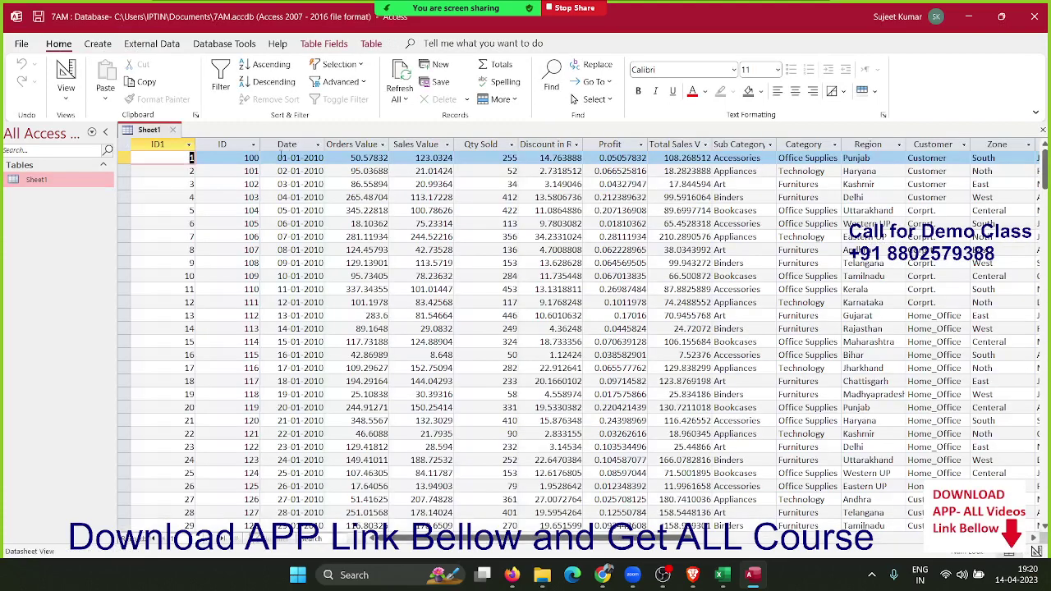
{"action": "left_click", "coordinate": [283, 145]}
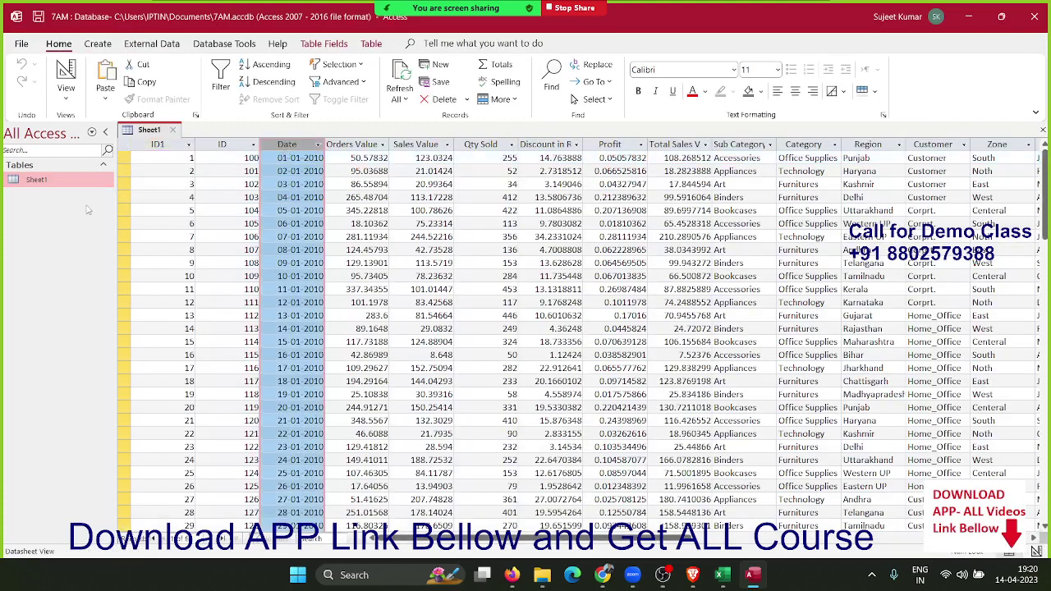
{"action": "left_click", "coordinate": [172, 132]}
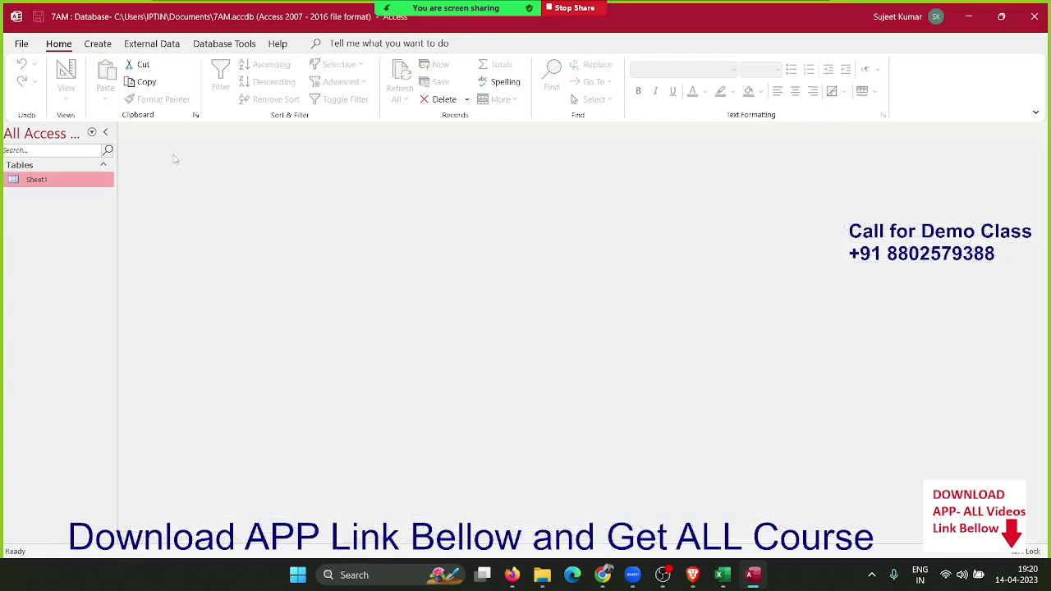
Step: In Excel, enter the headings Name and JAN, then fill FEB through MAY across C1:F1
{"action": "left_click", "coordinate": [721, 577]}
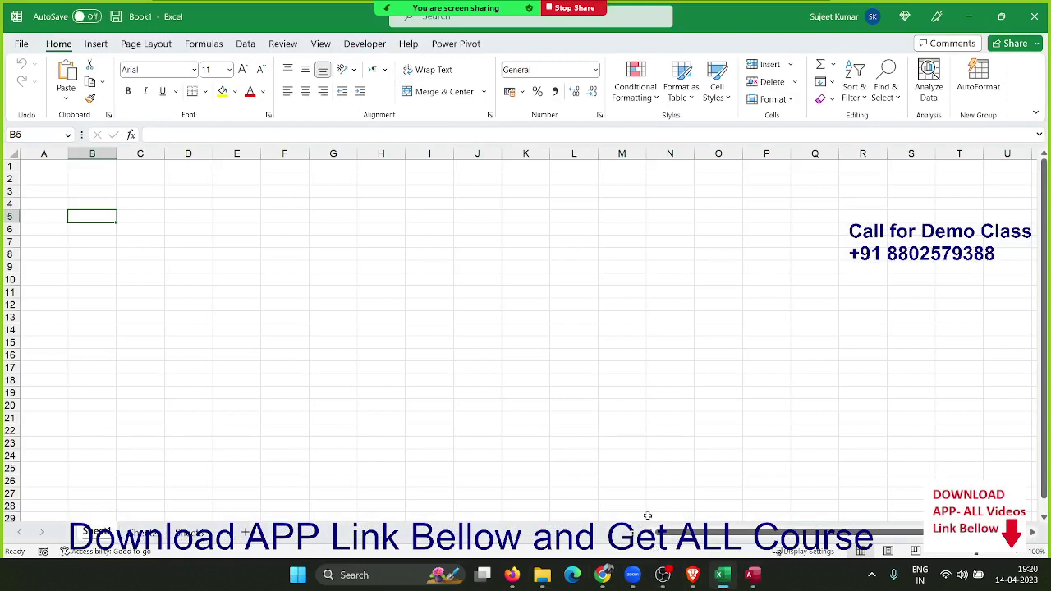
{"action": "key", "text": "ctrl+Home"}
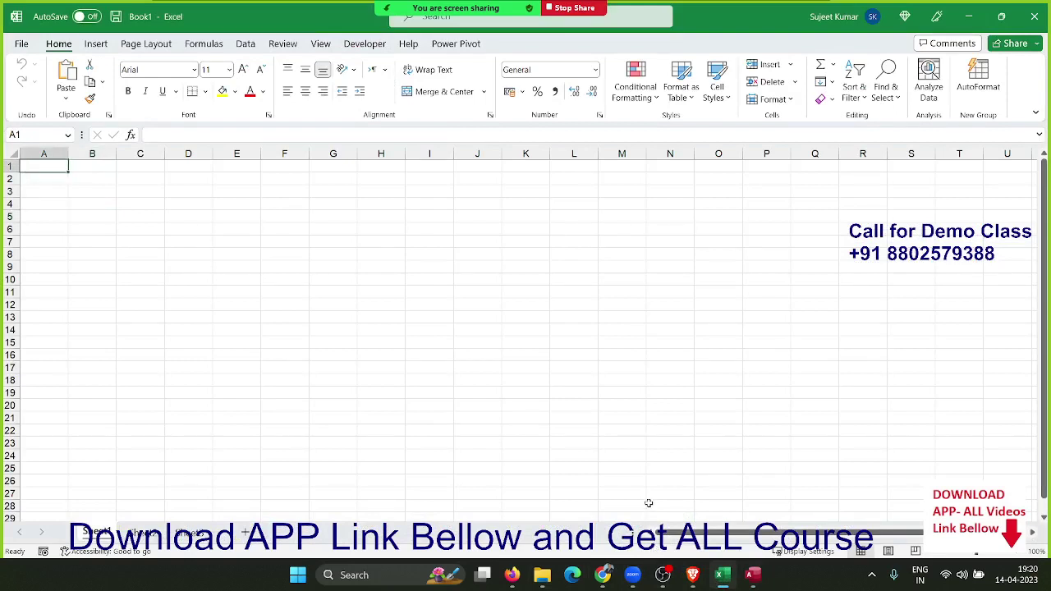
{"action": "type", "text": "Name"}
{"action": "key", "text": "Tab"}
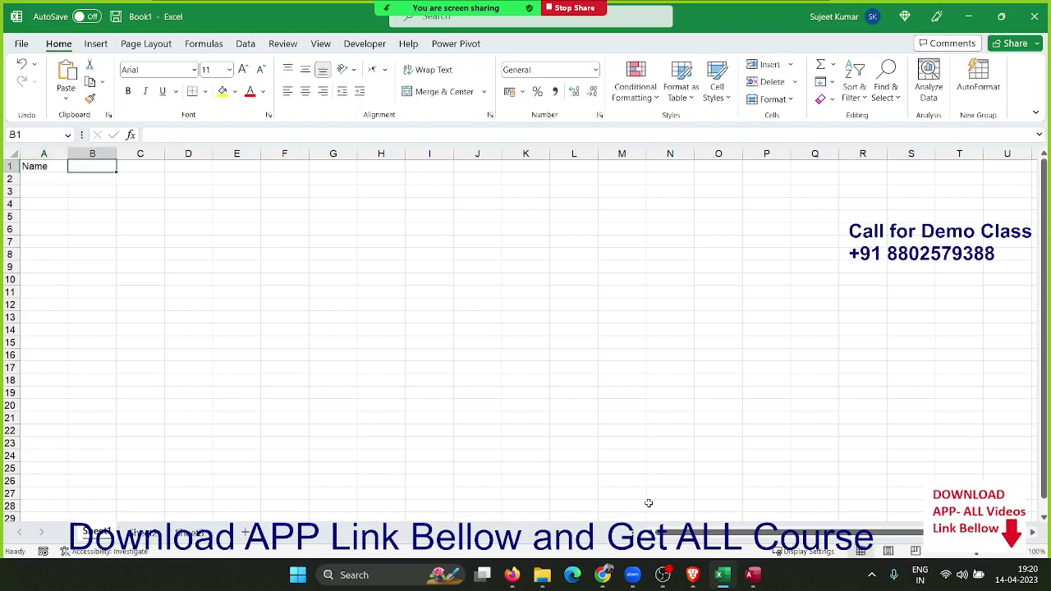
{"action": "type", "text": "JAA"}
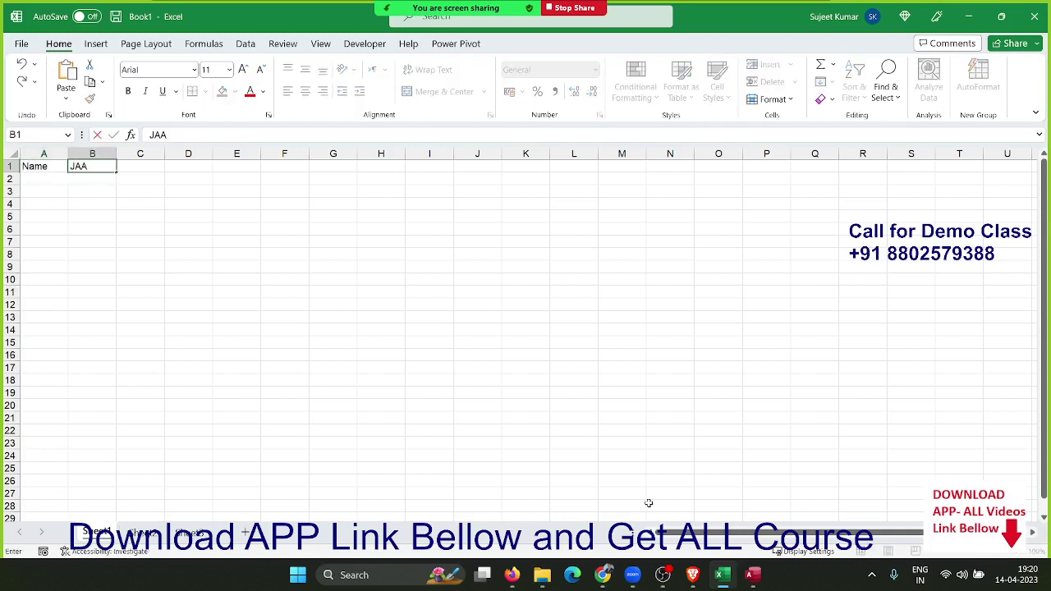
{"action": "type", "text": "N"}
{"action": "key", "text": "BackSpace"}
{"action": "key", "text": "BackSpace"}
{"action": "type", "text": "N"}
{"action": "key", "text": "Tab"}
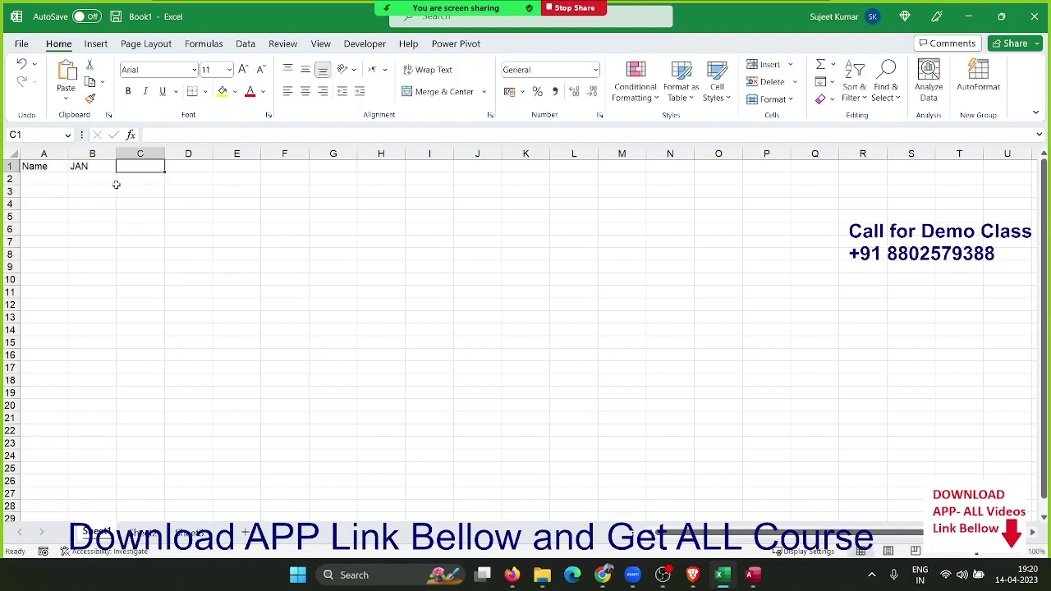
{"action": "left_click", "coordinate": [105, 168]}
{"action": "left_click_drag", "start_coordinate": [112, 170], "coordinate": [308, 175]}
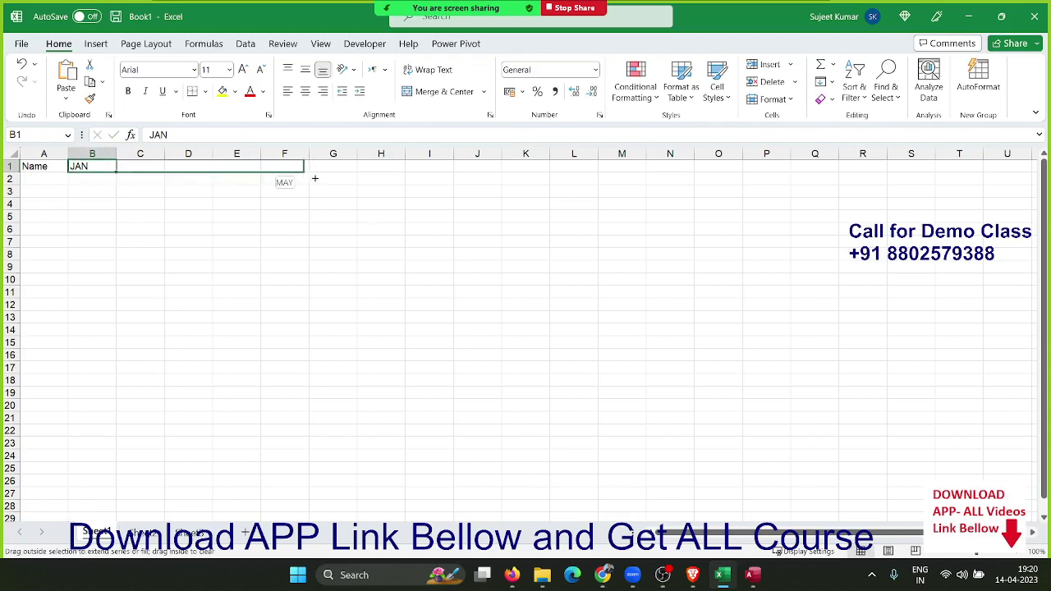
Step: Enter the first name in A2 and fill names down column A to row 20
{"action": "left_click", "coordinate": [40, 190]}
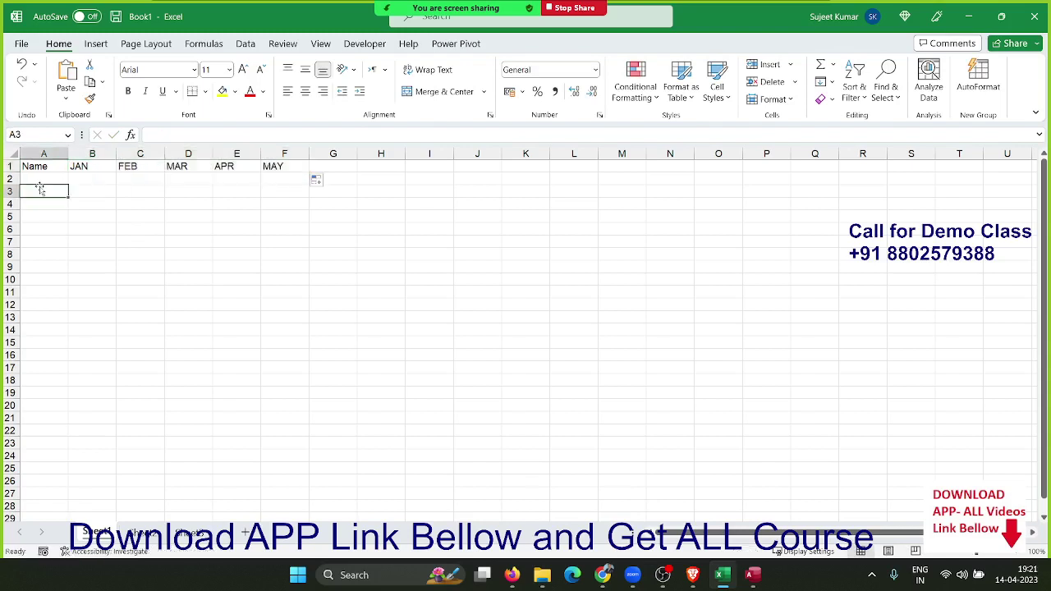
{"action": "key", "text": "Up"}
{"action": "type", "text": "Puja"}
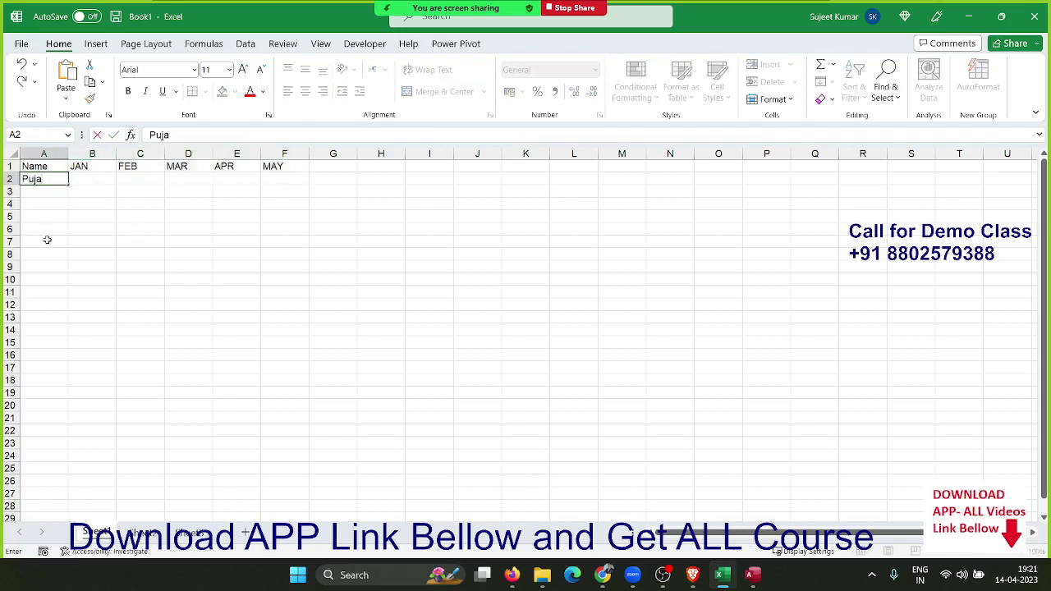
{"action": "left_click", "coordinate": [47, 240]}
{"action": "left_click", "coordinate": [35, 178]}
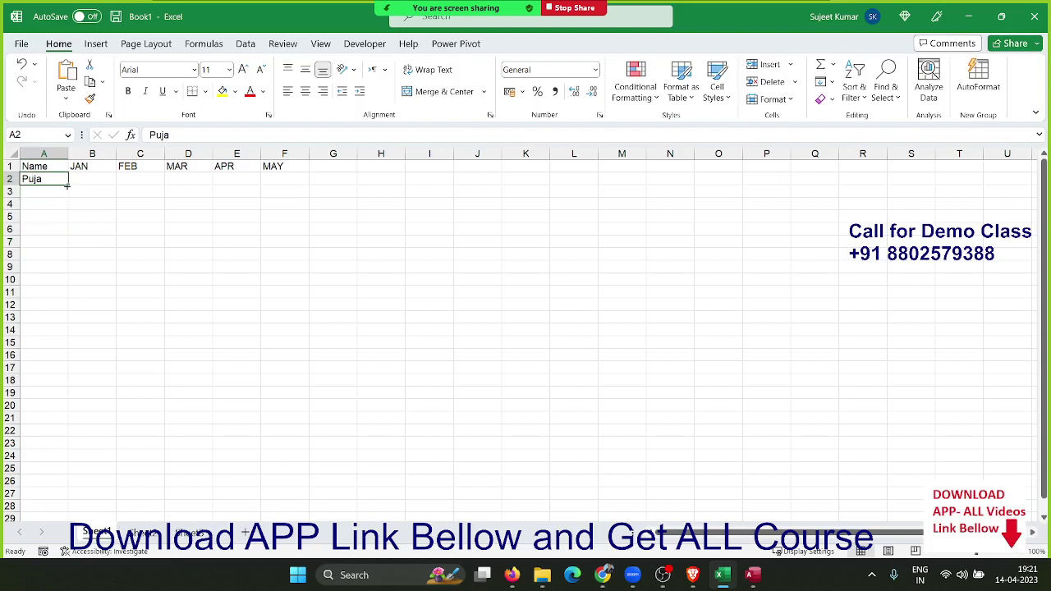
{"action": "left_click_drag", "start_coordinate": [68, 185], "coordinate": [67, 411]}
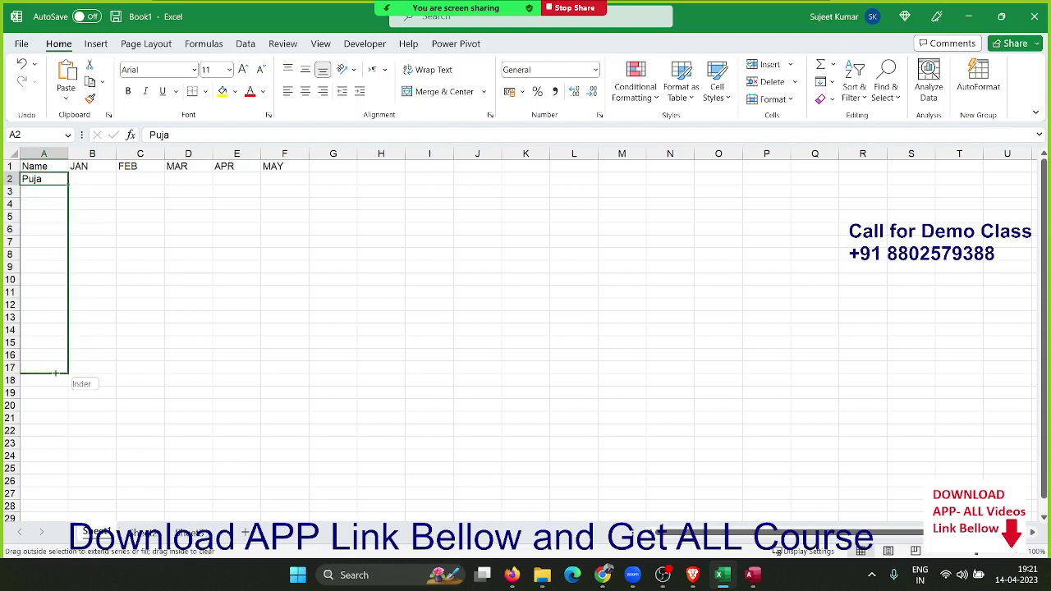
Step: Fill B2:F20 with =RANDBETWEEN(10,90) and copy the whole A1:F20 table
{"action": "left_click", "coordinate": [95, 172]}
{"action": "key", "text": "Down"}
{"action": "type", "text": "="}
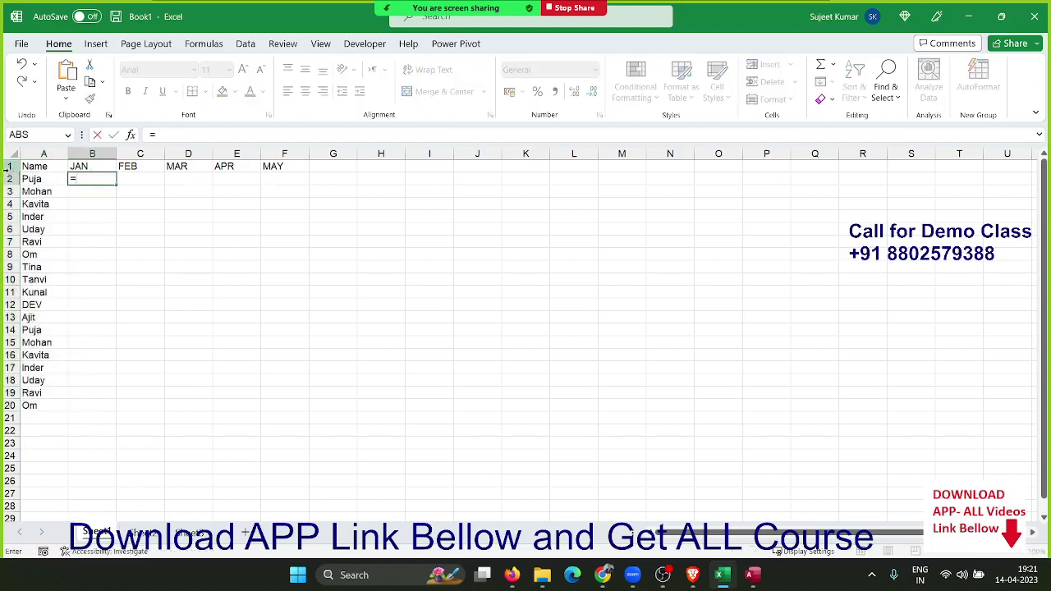
{"action": "type", "text": "ra"}
{"action": "key", "text": "Down"}
{"action": "key", "text": "Down"}
{"action": "key", "text": "Down"}
{"action": "key", "text": "Tab"}
{"action": "type", "text": "10"}
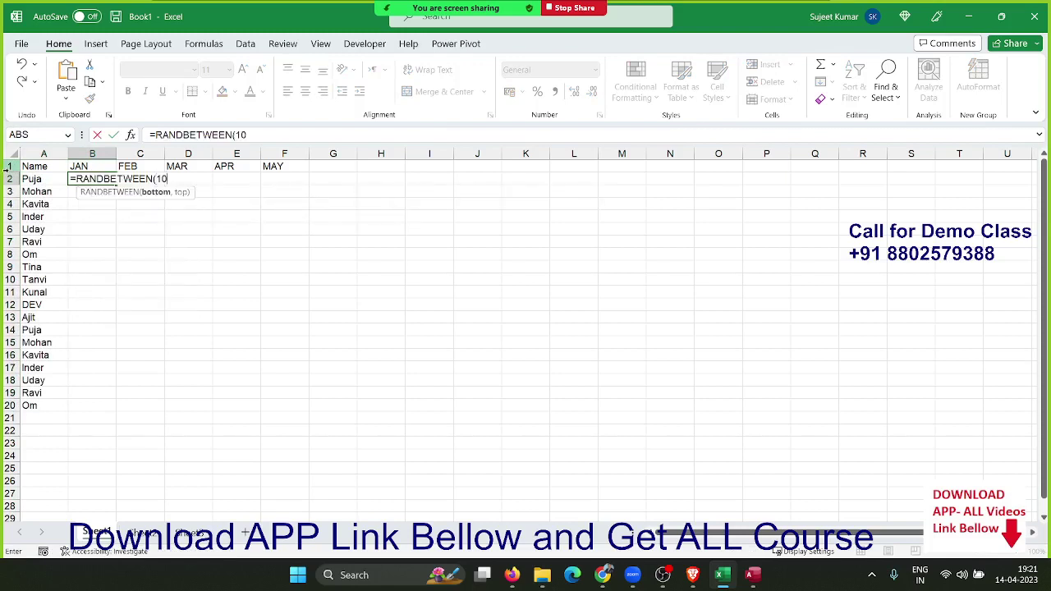
{"action": "type", "text": ",9"}
{"action": "type", "text": "0"}
{"action": "key", "text": "Return"}
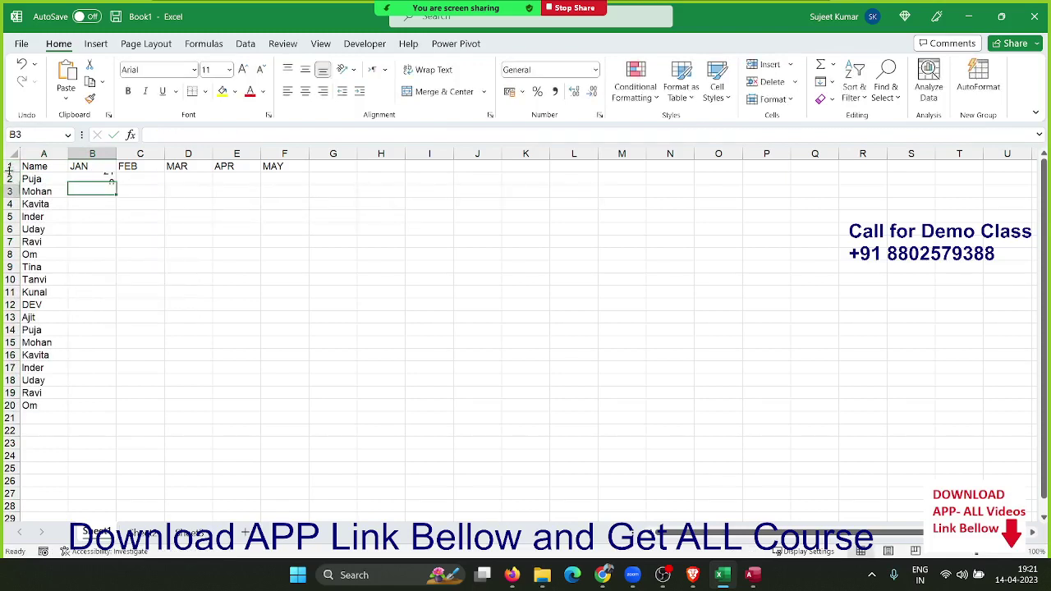
{"action": "mouse_move", "coordinate": [90, 178]}
{"action": "left_mouse_down"}
{"action": "mouse_move", "coordinate": [254, 397]}
{"action": "mouse_move", "coordinate": [283, 413]}
{"action": "left_mouse_up"}
{"action": "type", "text": "=RANDBETWEEN(10,90)"}
{"action": "key", "text": "ctrl+Return"}
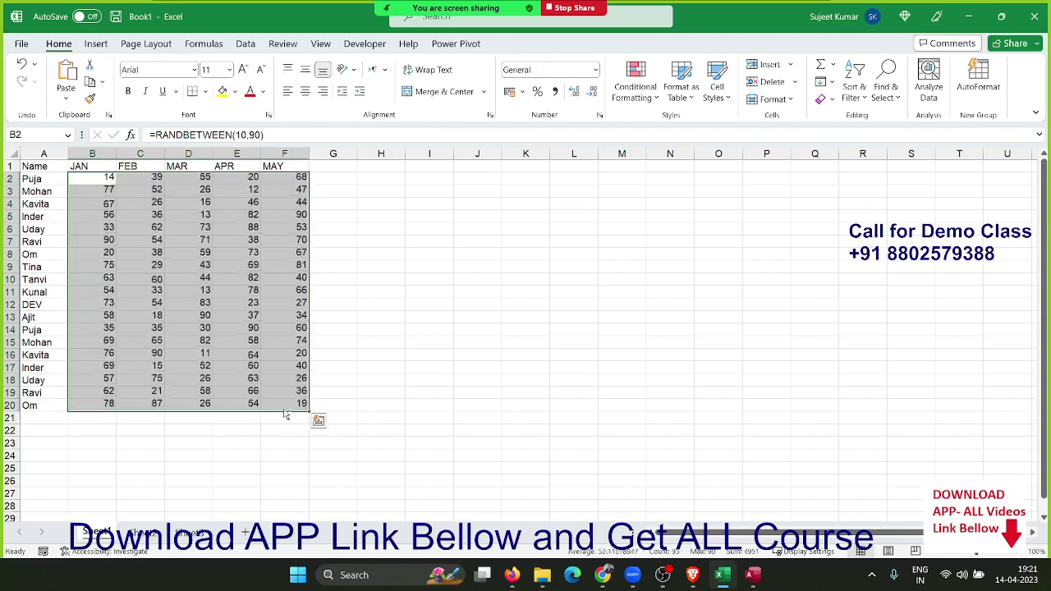
{"action": "left_click_drag", "start_coordinate": [37, 163], "coordinate": [273, 405]}
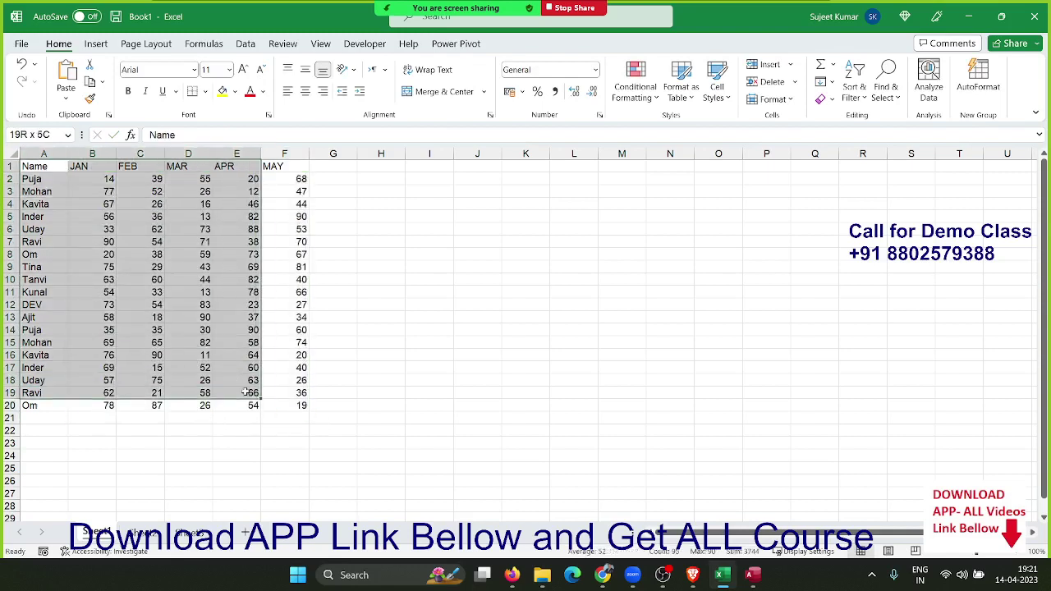
{"action": "key", "text": "ctrl+c"}
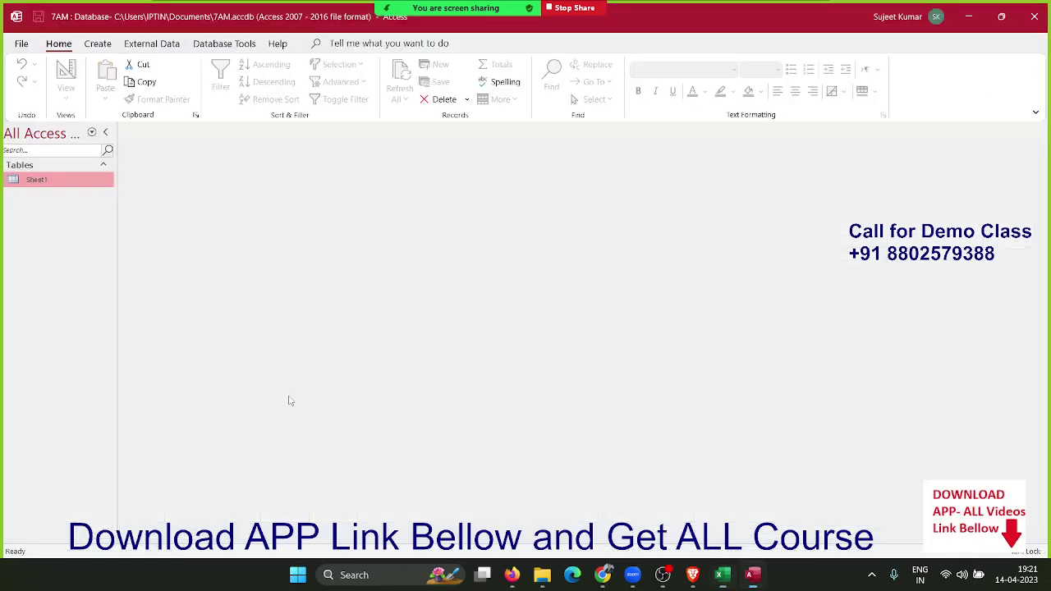
{"action": "key", "text": "alt+Tab"}
{"action": "left_click", "coordinate": [98, 43]}
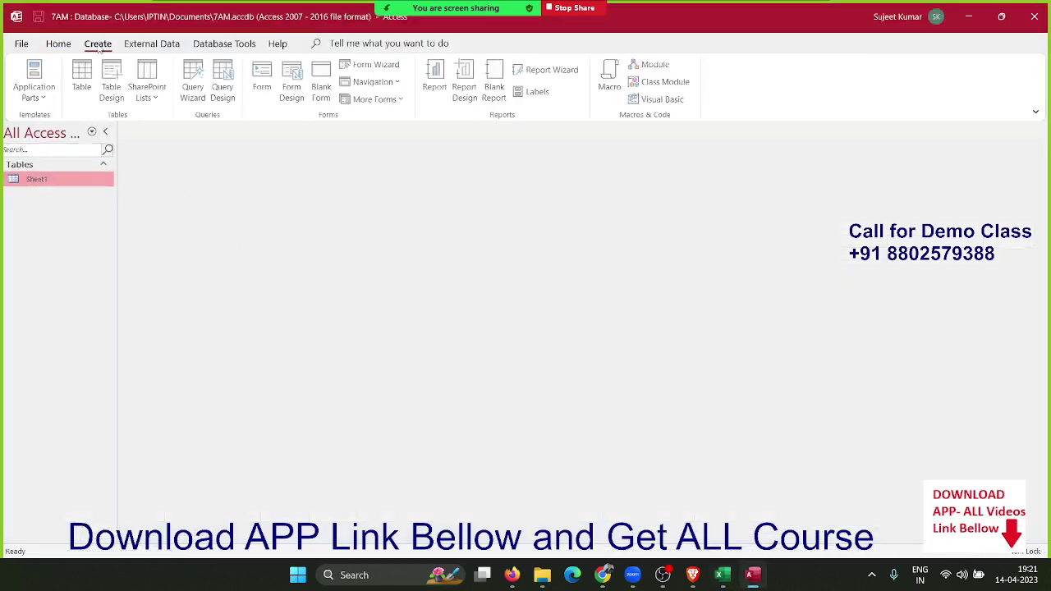
{"action": "left_click", "coordinate": [82, 78]}
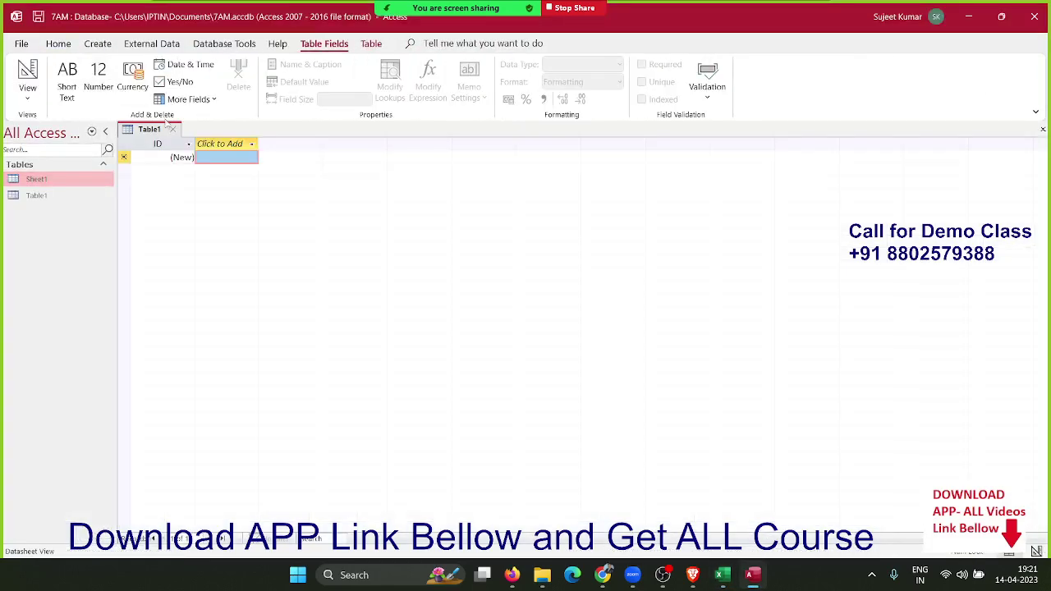
{"action": "left_click", "coordinate": [218, 144]}
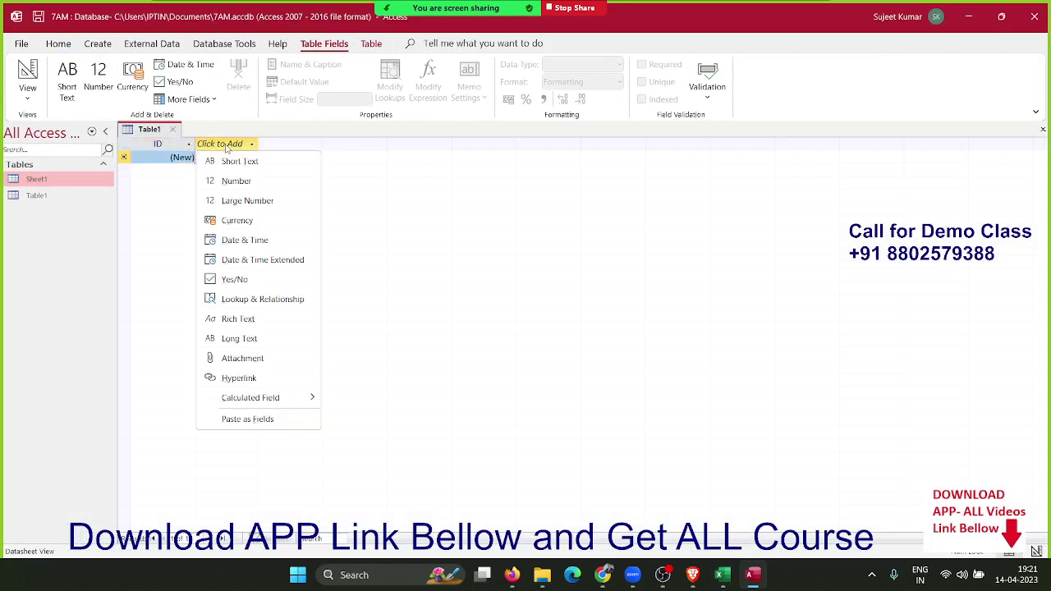
{"action": "key", "text": "Escape"}
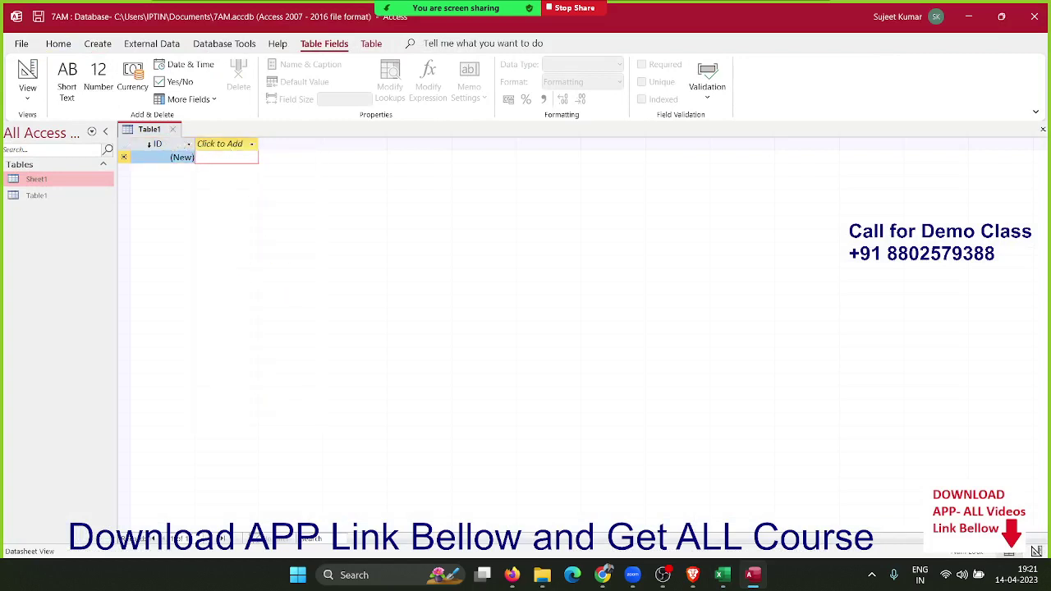
{"action": "left_click", "coordinate": [151, 146]}
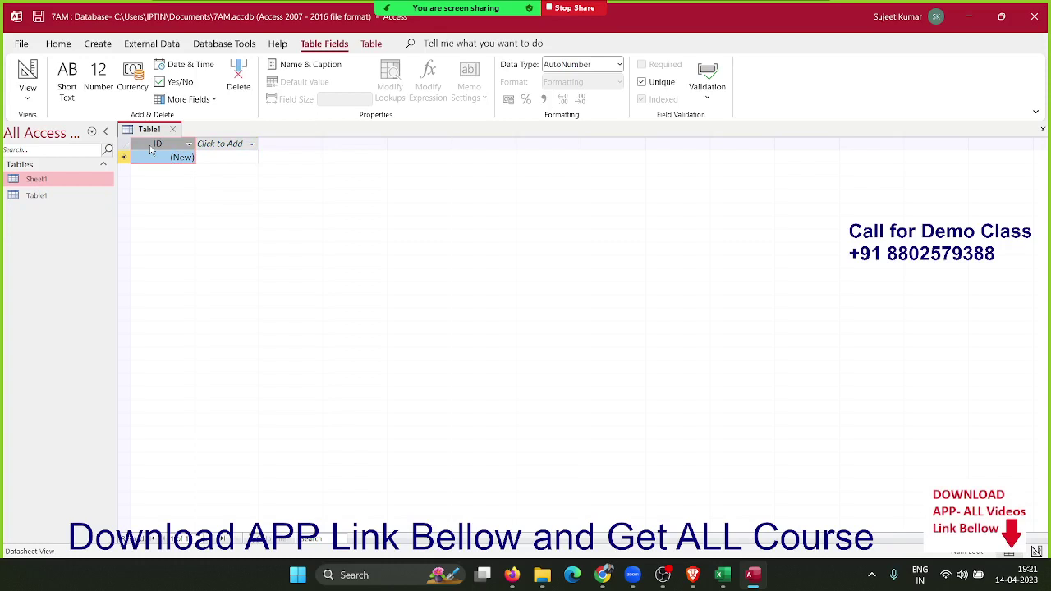
{"action": "key", "text": "shift+Right"}
{"action": "key", "text": "ctrl+v"}
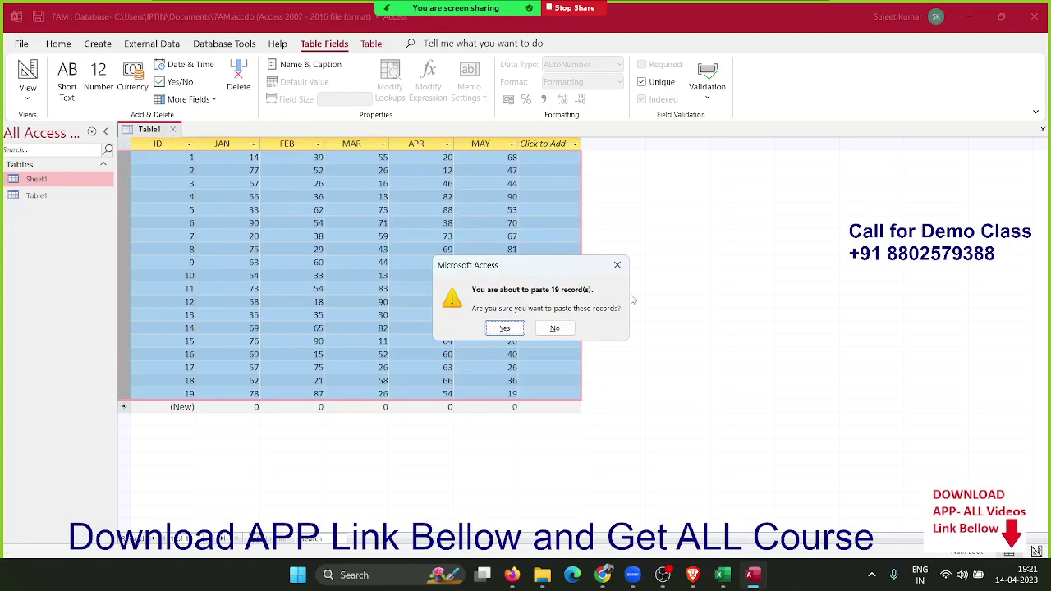
{"action": "key", "text": "alt+Tab"}
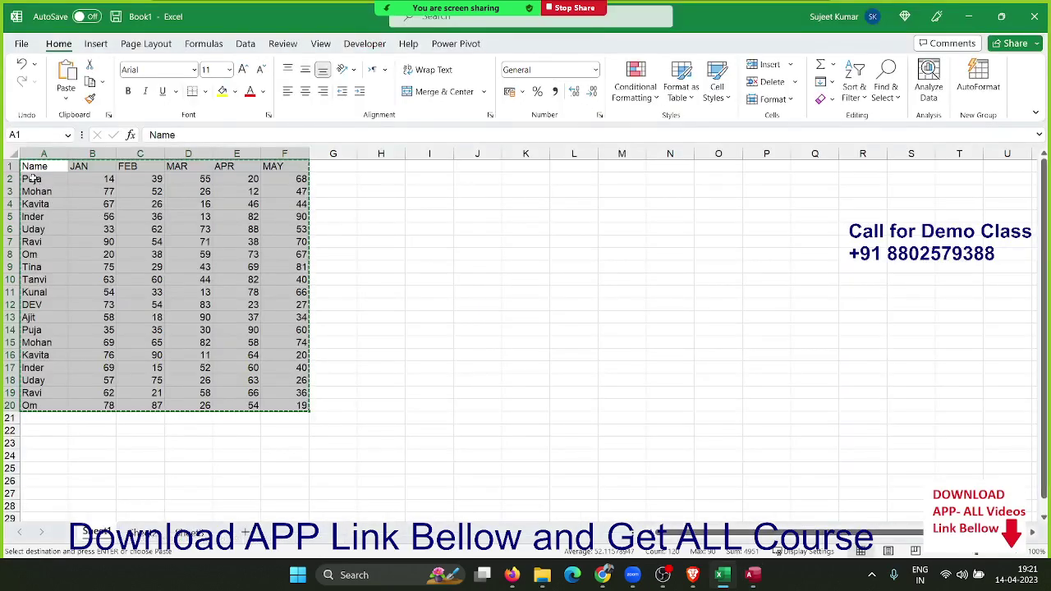
{"action": "key", "text": "alt+Tab"}
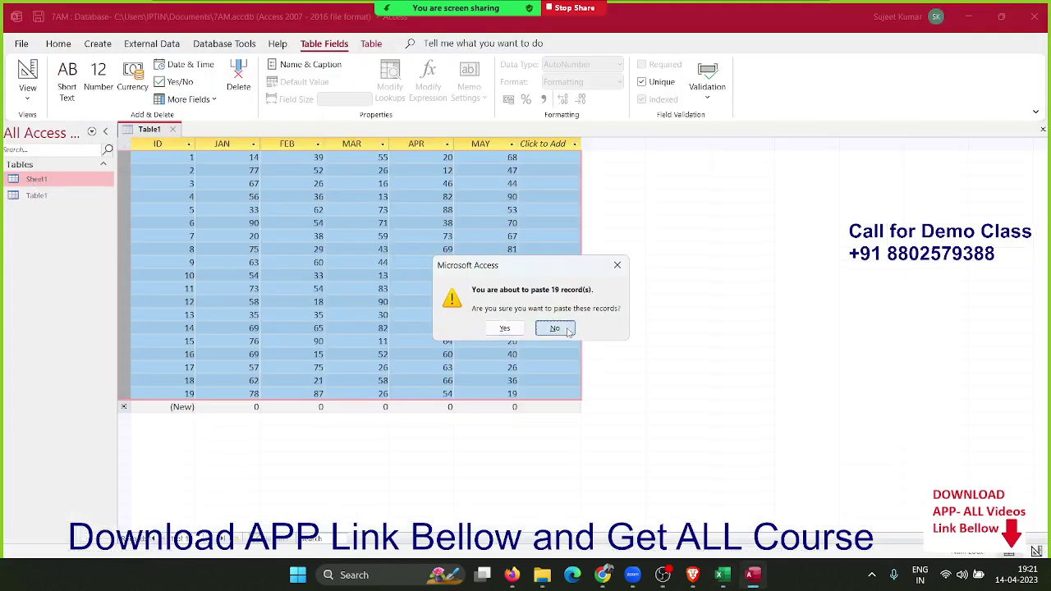
{"action": "left_click", "coordinate": [555, 329]}
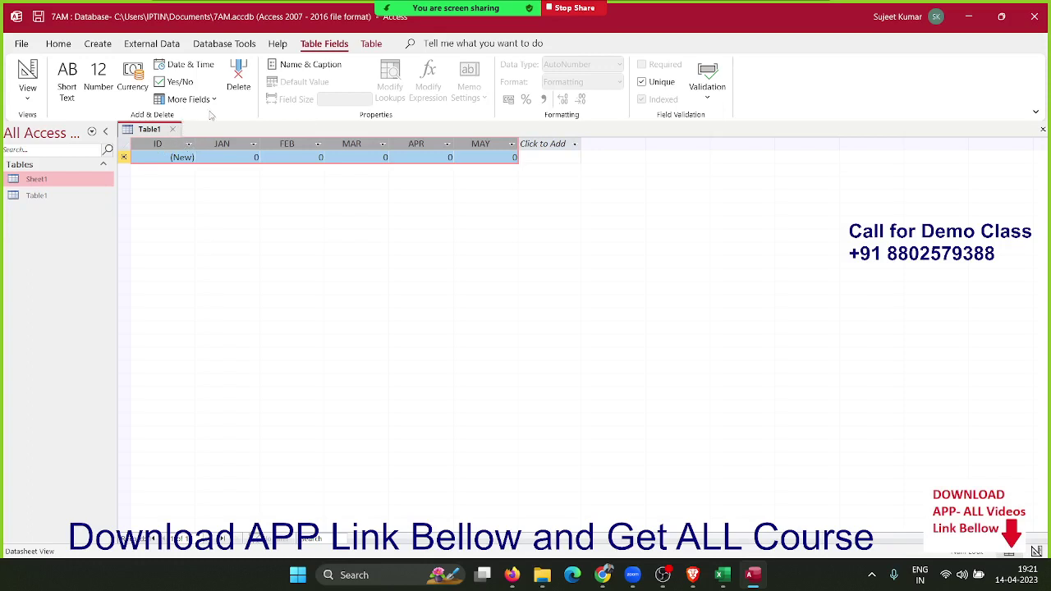
{"action": "left_click", "coordinate": [170, 132]}
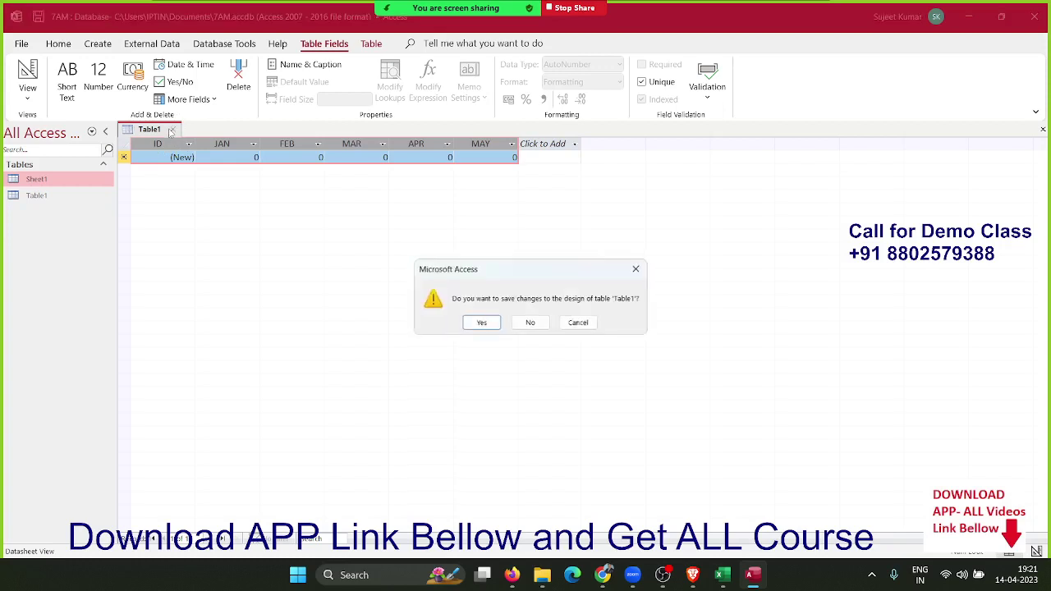
{"action": "left_click", "coordinate": [534, 323]}
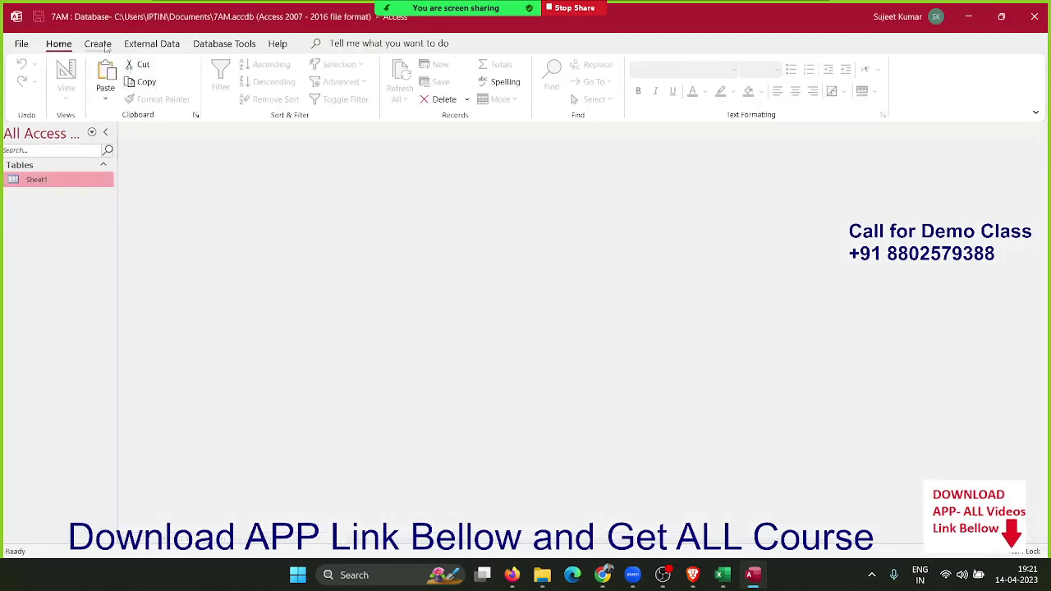
Step: In Access, create a new blank table from the Create ribbon
{"action": "left_click", "coordinate": [97, 44]}
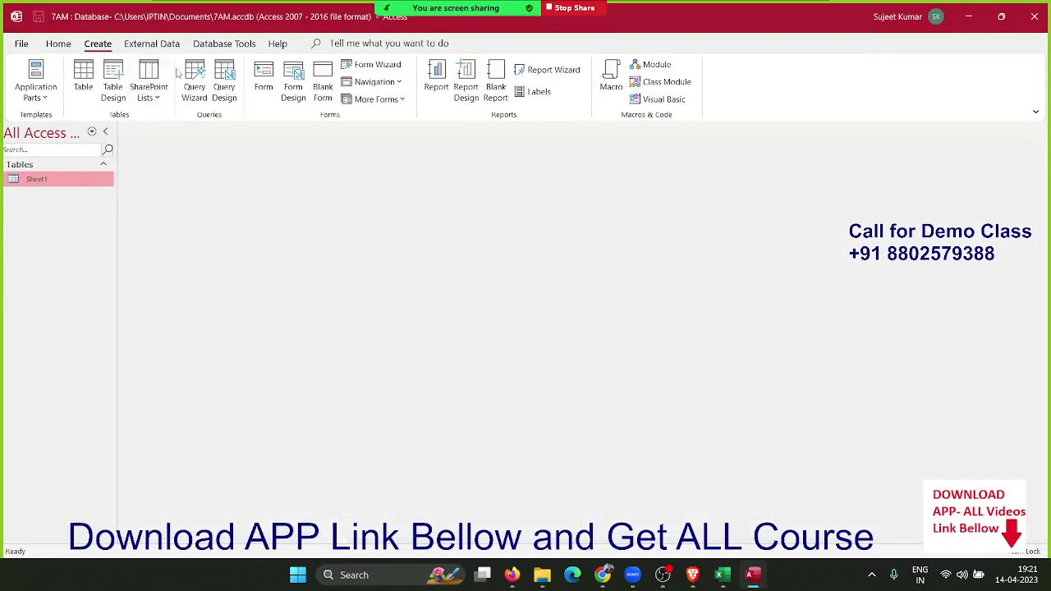
{"action": "left_click", "coordinate": [83, 78]}
{"action": "key", "text": "alt+Tab"}
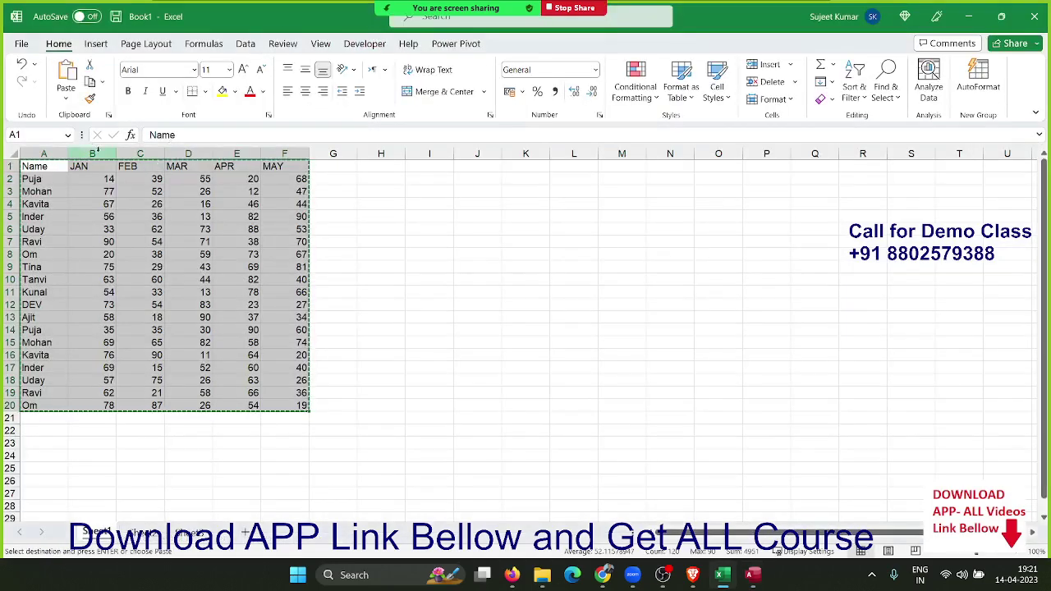
Step: In Excel, insert an empty column before Name and copy the shifted block A1:G20
{"action": "left_click", "coordinate": [43, 154]}
{"action": "key", "text": "ctrl+shift+equal"}
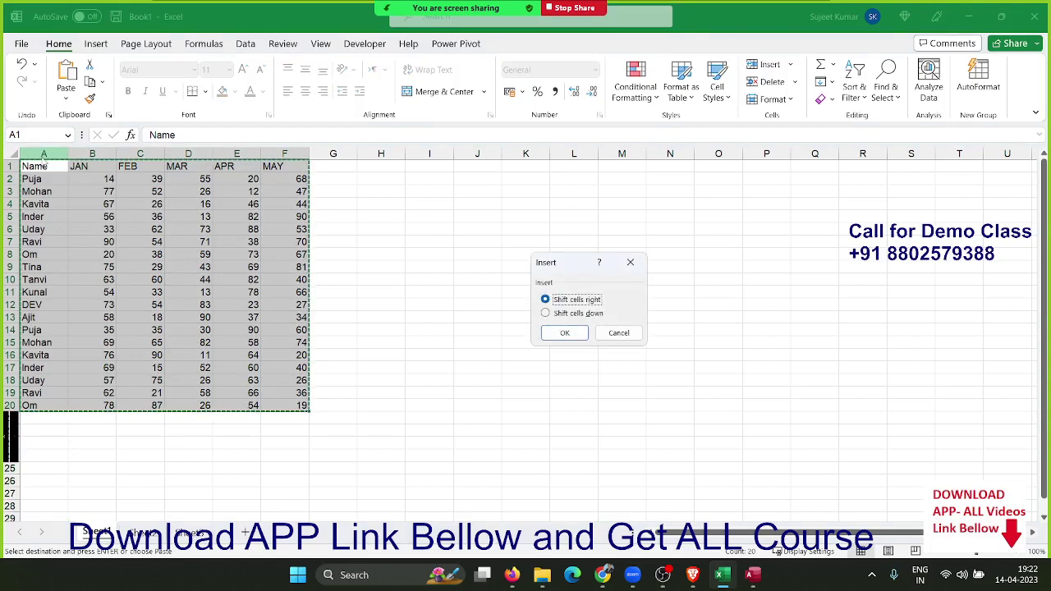
{"action": "key", "text": "Return"}
{"action": "left_click", "coordinate": [45, 191]}
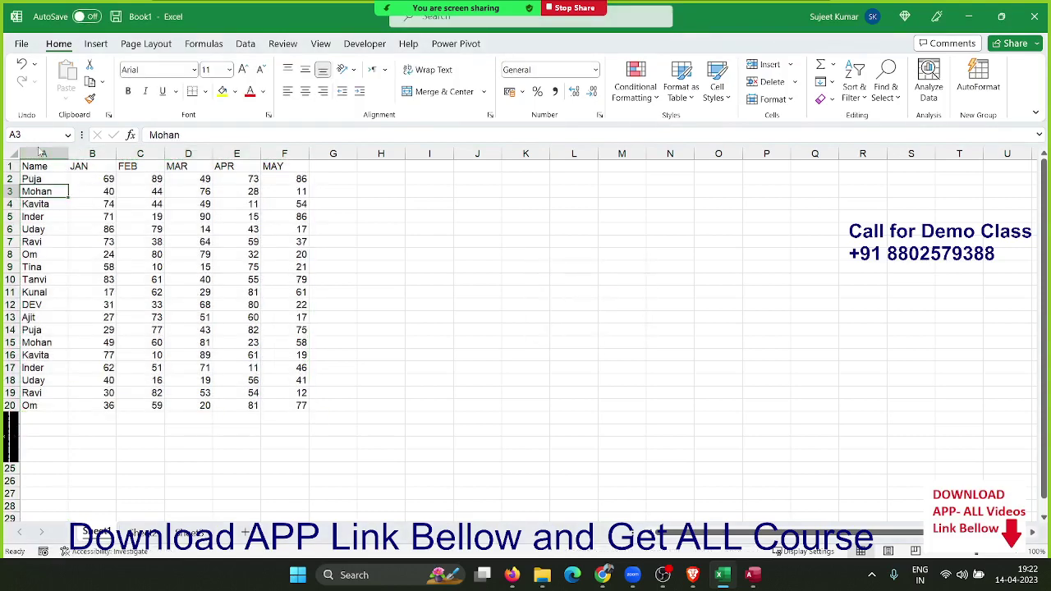
{"action": "left_click", "coordinate": [43, 154]}
{"action": "key", "text": "ctrl+shift+equal"}
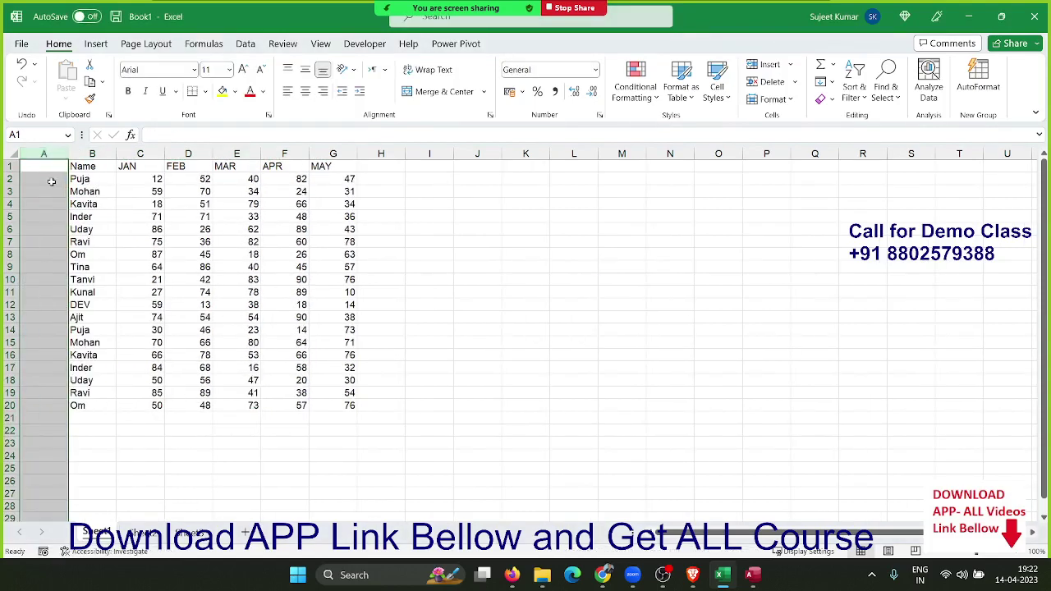
{"action": "mouse_move", "coordinate": [43, 166]}
{"action": "left_mouse_down"}
{"action": "mouse_move", "coordinate": [219, 240]}
{"action": "mouse_move", "coordinate": [350, 406]}
{"action": "left_mouse_up"}
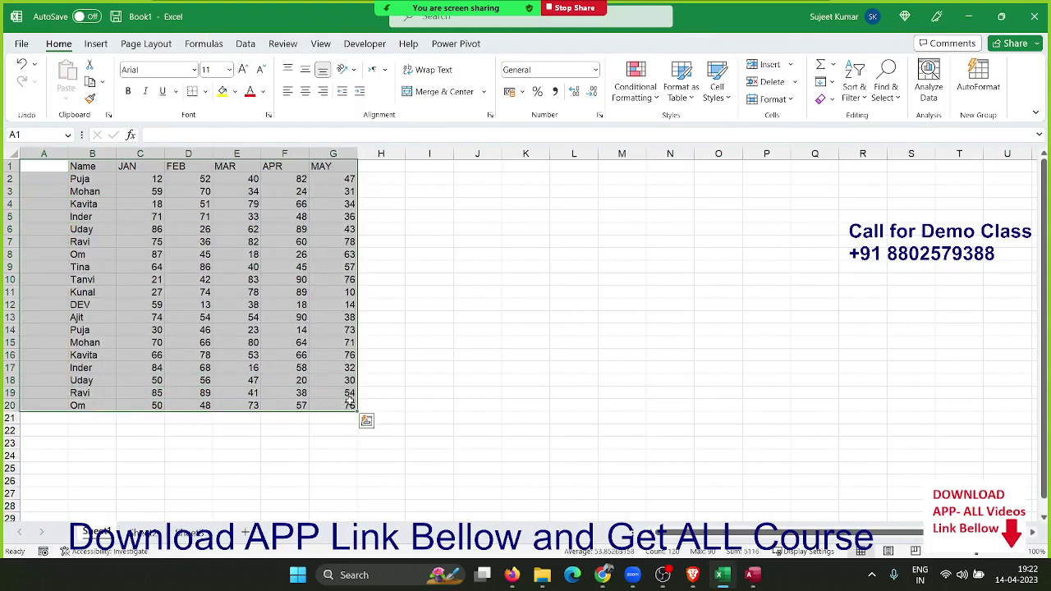
{"action": "key", "text": "ctrl+c"}
{"action": "key", "text": "alt+Tab"}
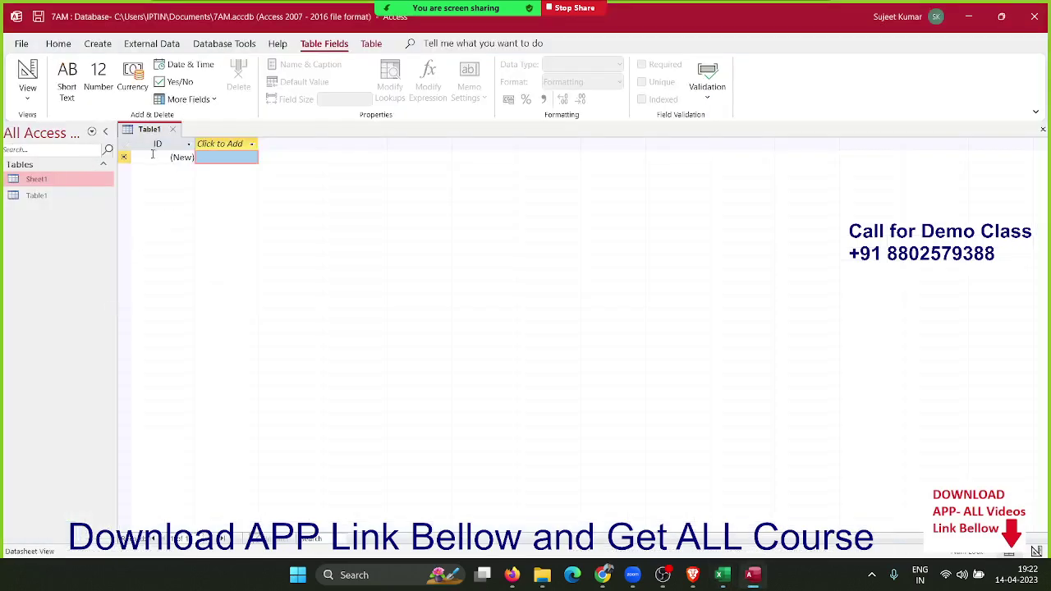
Step: Paste the 19 copied Excel records into Table1, accepting the reserved-word warning for Name
{"action": "left_click", "coordinate": [152, 154]}
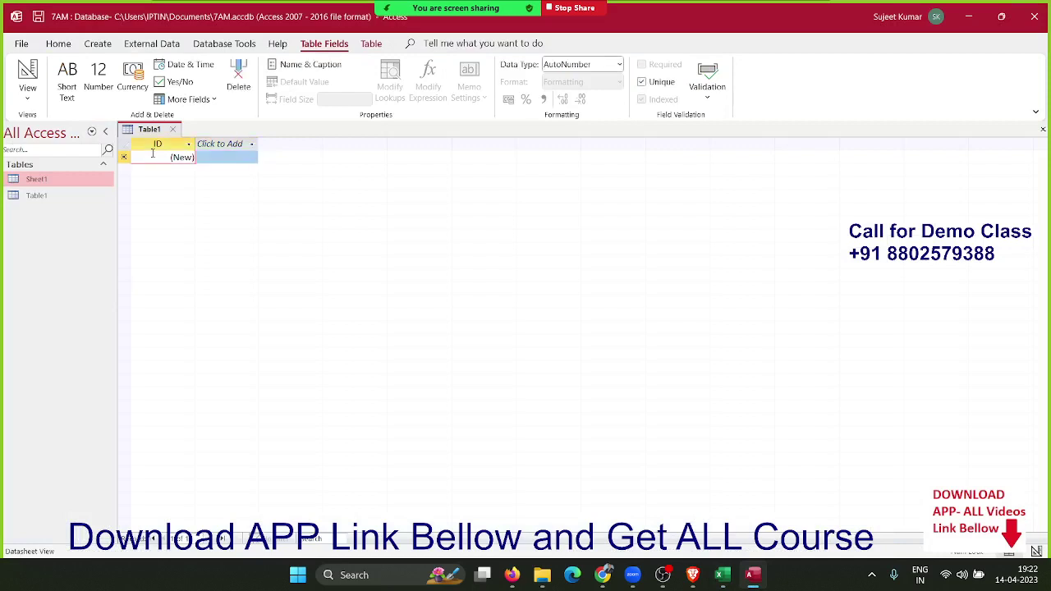
{"action": "left_click", "coordinate": [151, 145]}
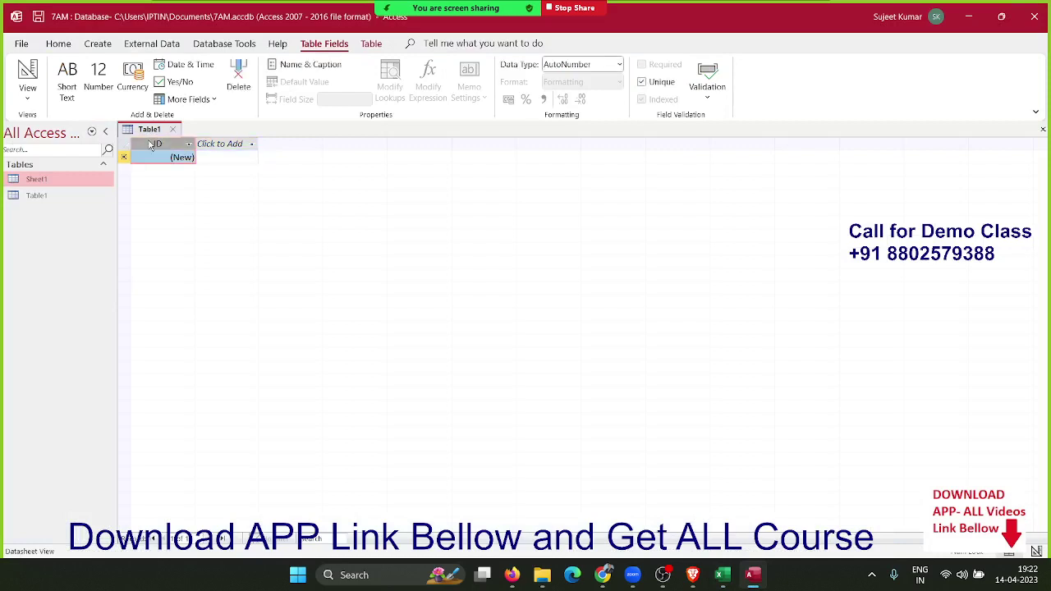
{"action": "key", "text": "shift+Right"}
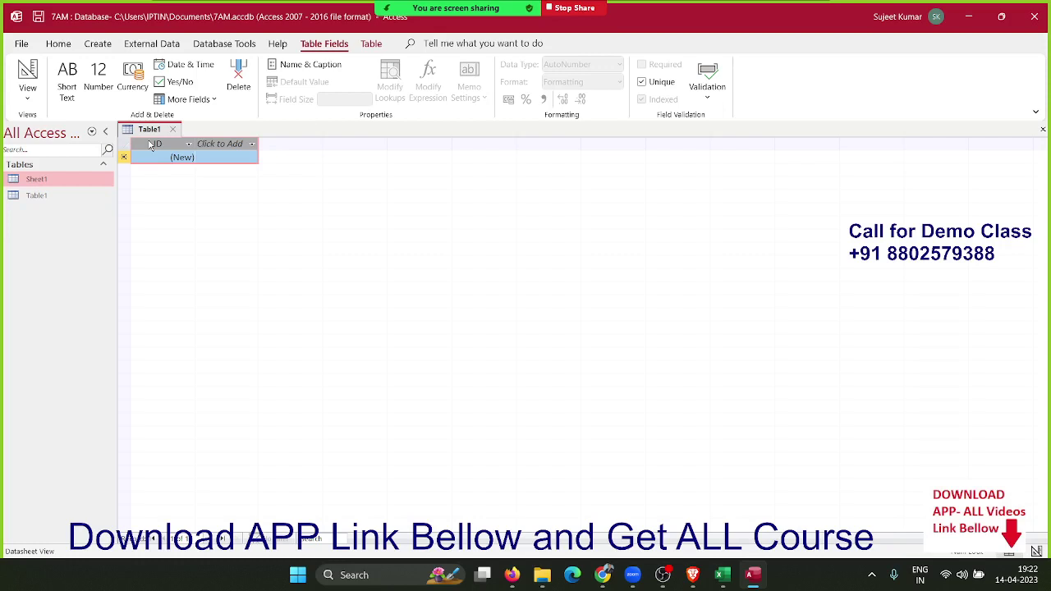
{"action": "key", "text": "Return"}
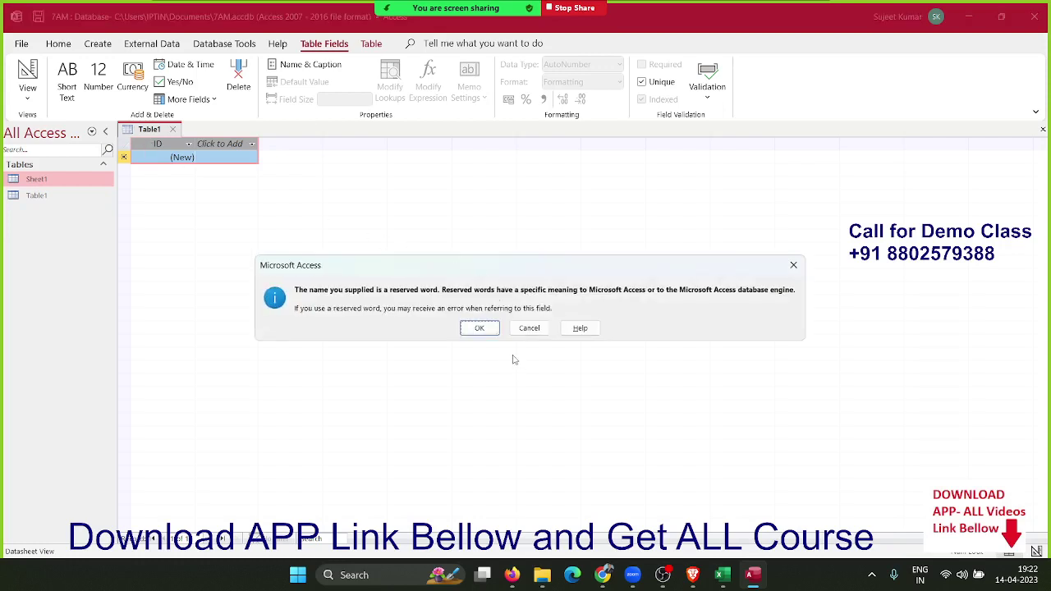
{"action": "left_click", "coordinate": [496, 333]}
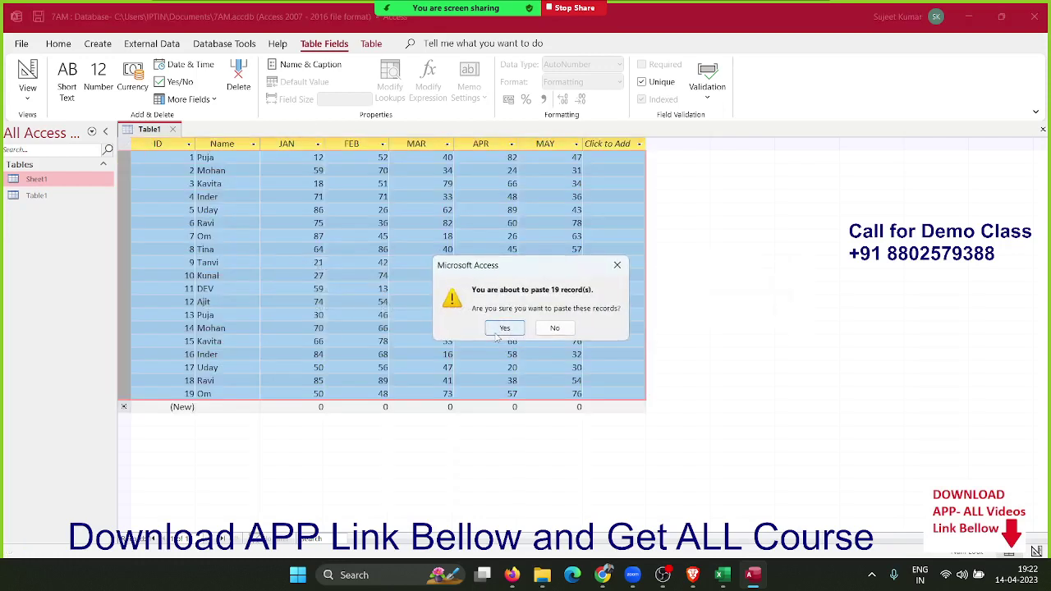
{"action": "left_click", "coordinate": [491, 333]}
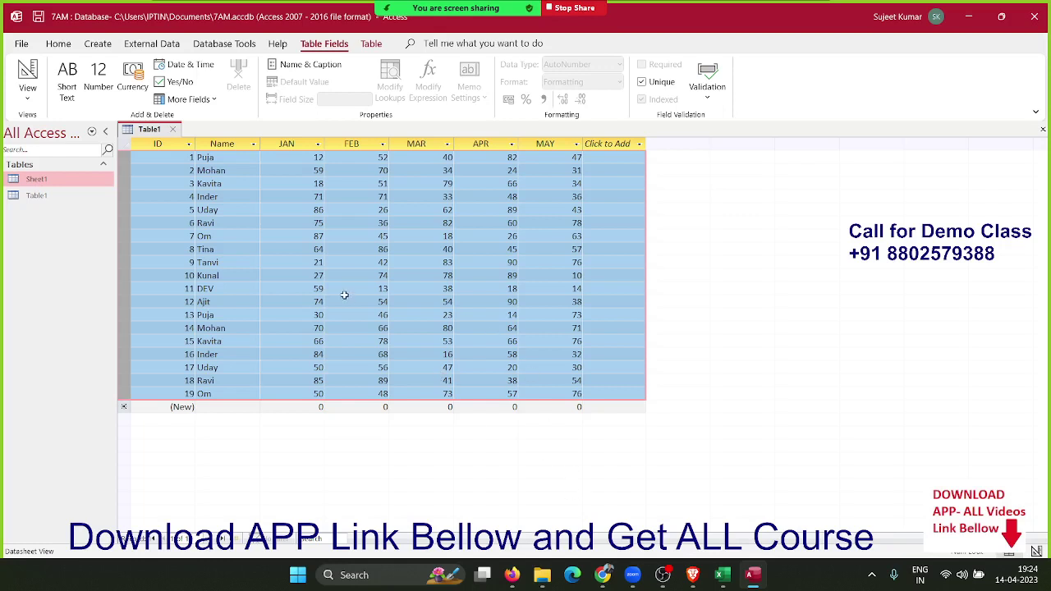
{"action": "left_click_drag", "start_coordinate": [343, 292], "coordinate": [343, 298]}
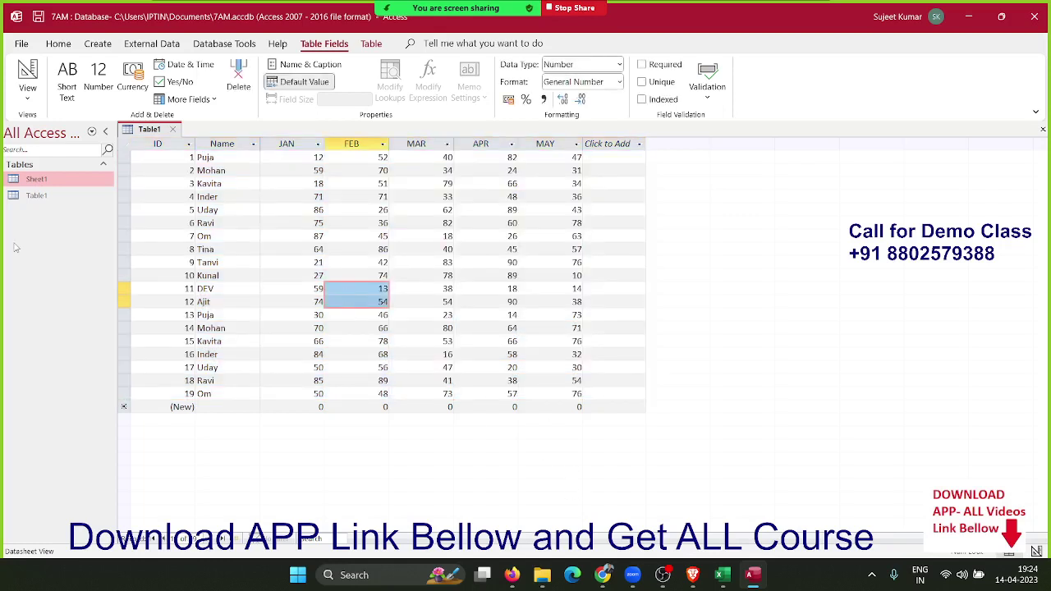
Step: Open and close Sheet1, close Table1 agreeing to save its changes, then return to Excel
{"action": "left_click", "coordinate": [36, 195]}
{"action": "double_click", "coordinate": [37, 194]}
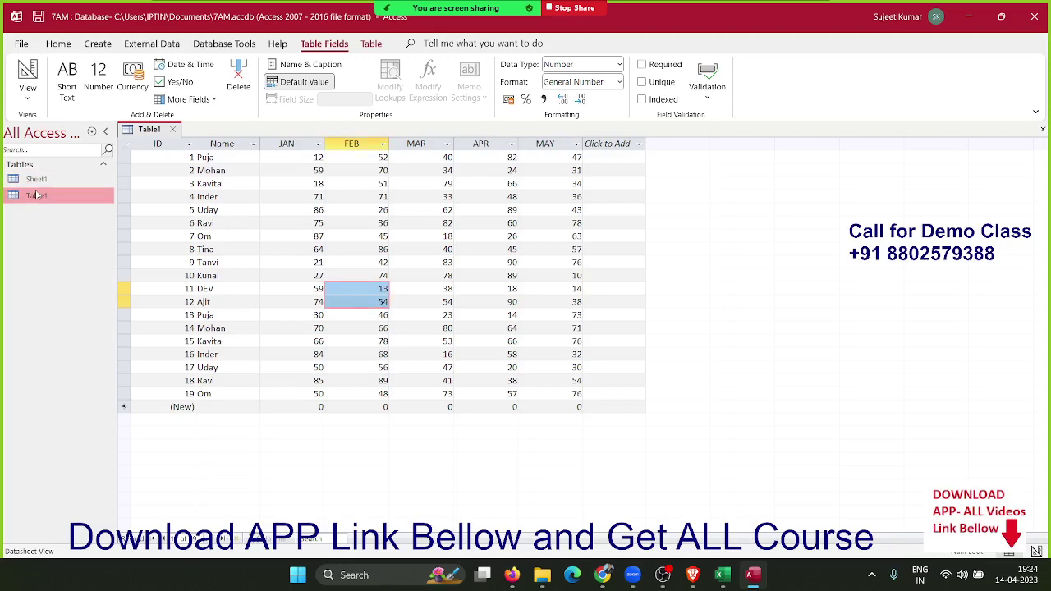
{"action": "left_click", "coordinate": [40, 194]}
{"action": "double_click", "coordinate": [36, 180]}
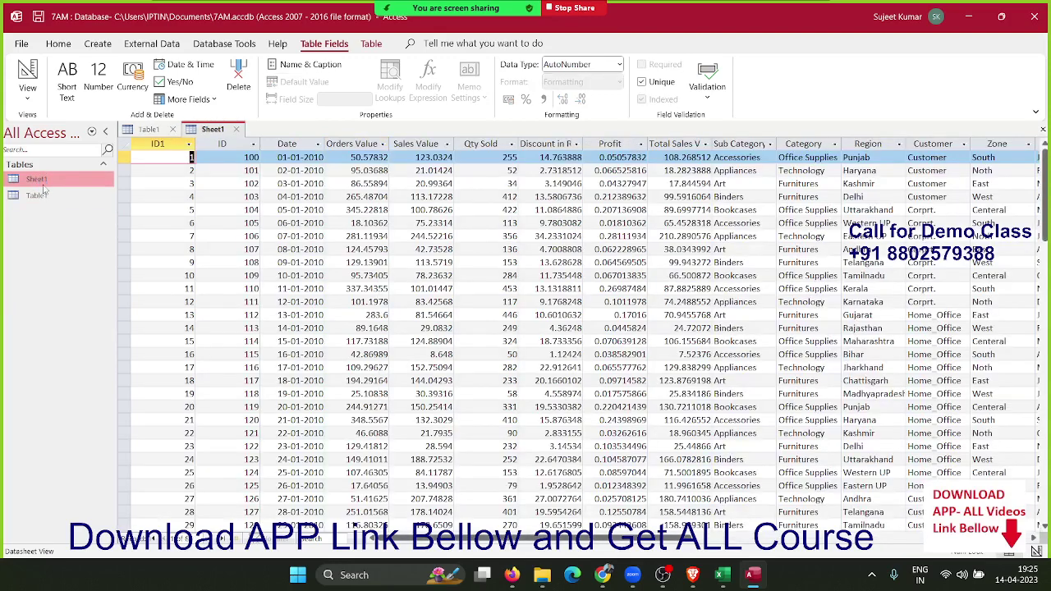
{"action": "left_click", "coordinate": [238, 130]}
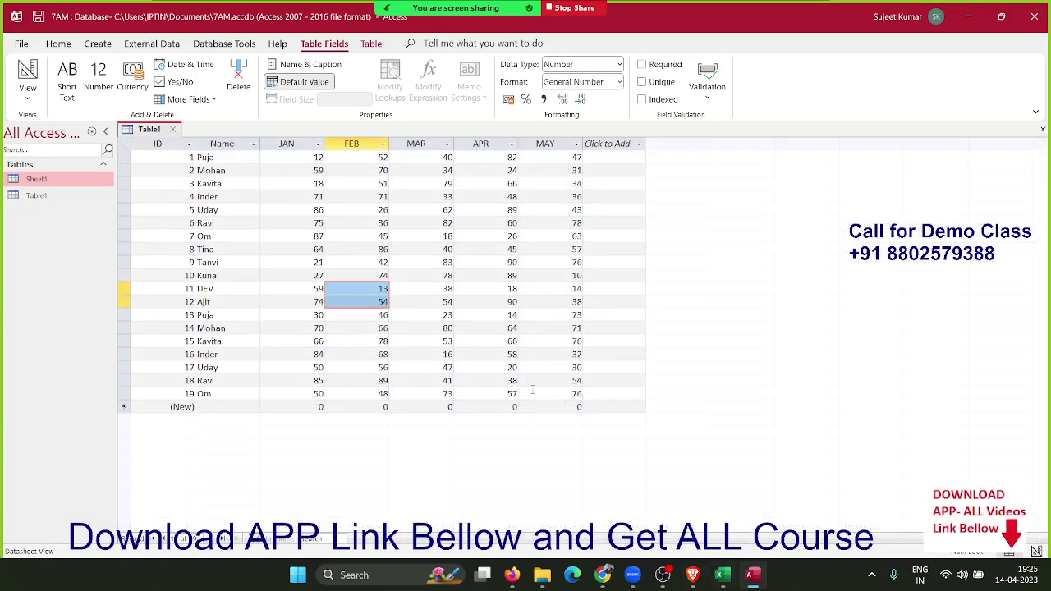
{"action": "left_click", "coordinate": [173, 130]}
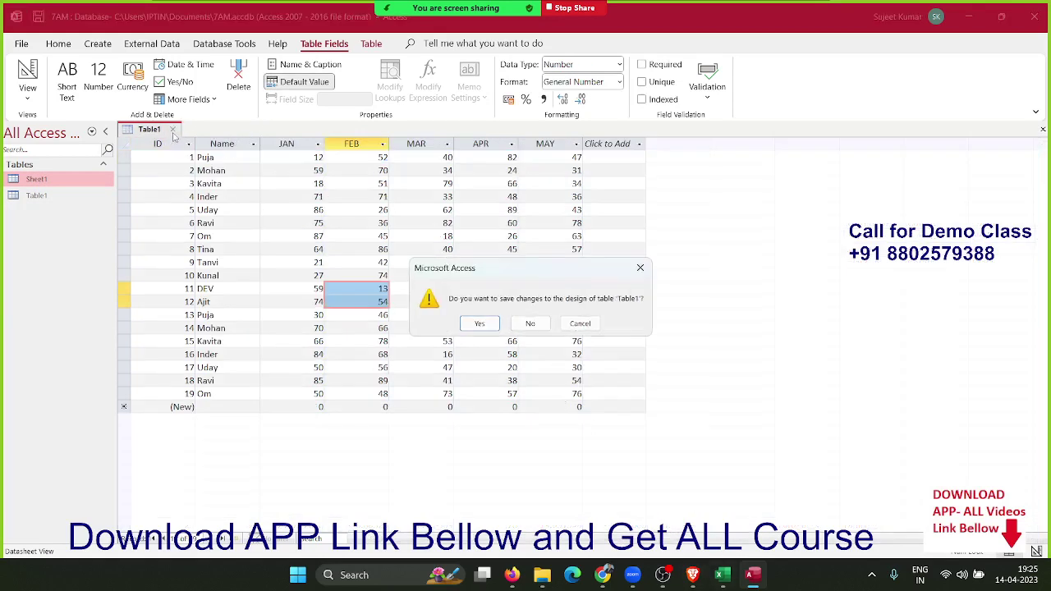
{"action": "left_click", "coordinate": [480, 324]}
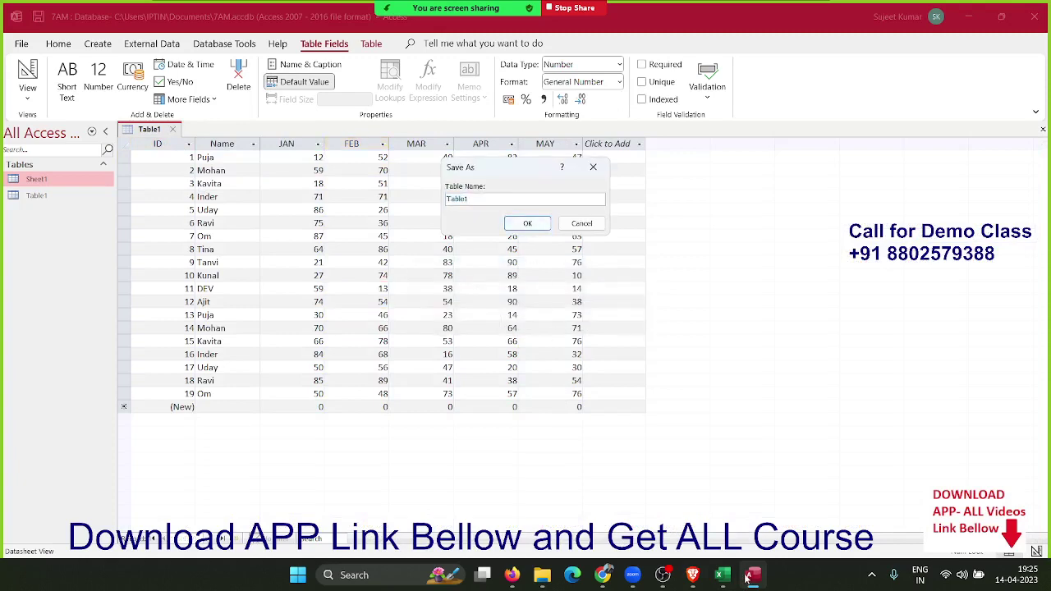
{"action": "left_click", "coordinate": [721, 577]}
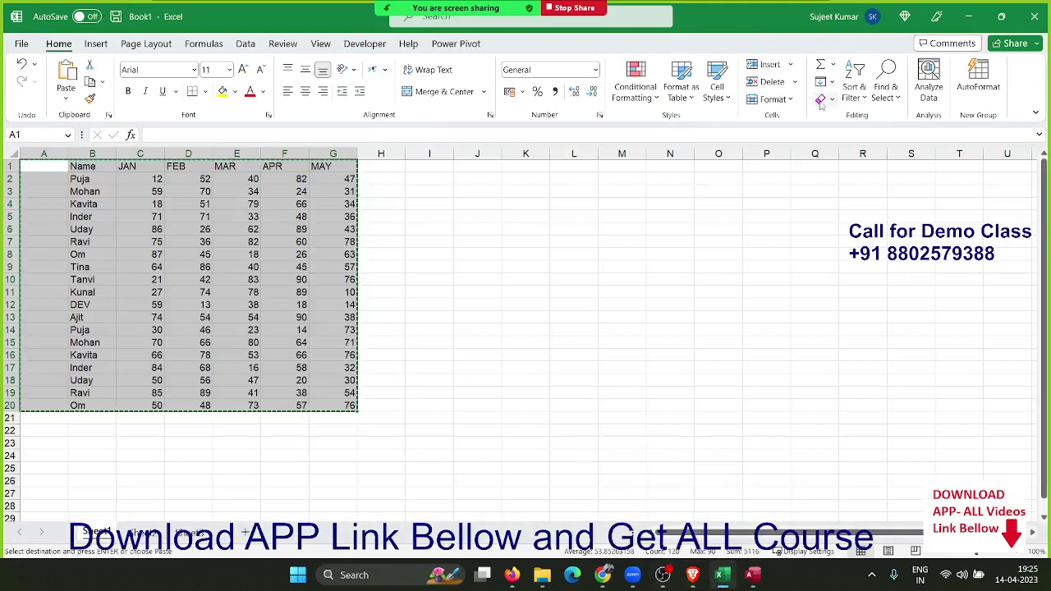
{"action": "key", "text": "super"}
{"action": "type", "text": "pai"}
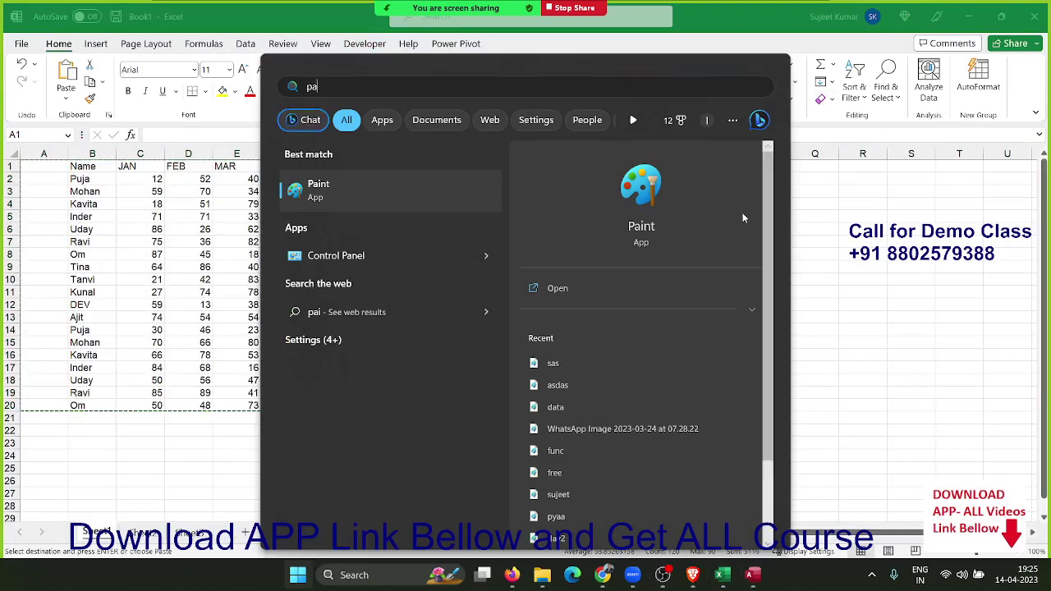
{"action": "key", "text": "BackSpace"}
{"action": "key", "text": "BackSpace"}
{"action": "key", "text": "BackSpace"}
{"action": "type", "text": "not"}
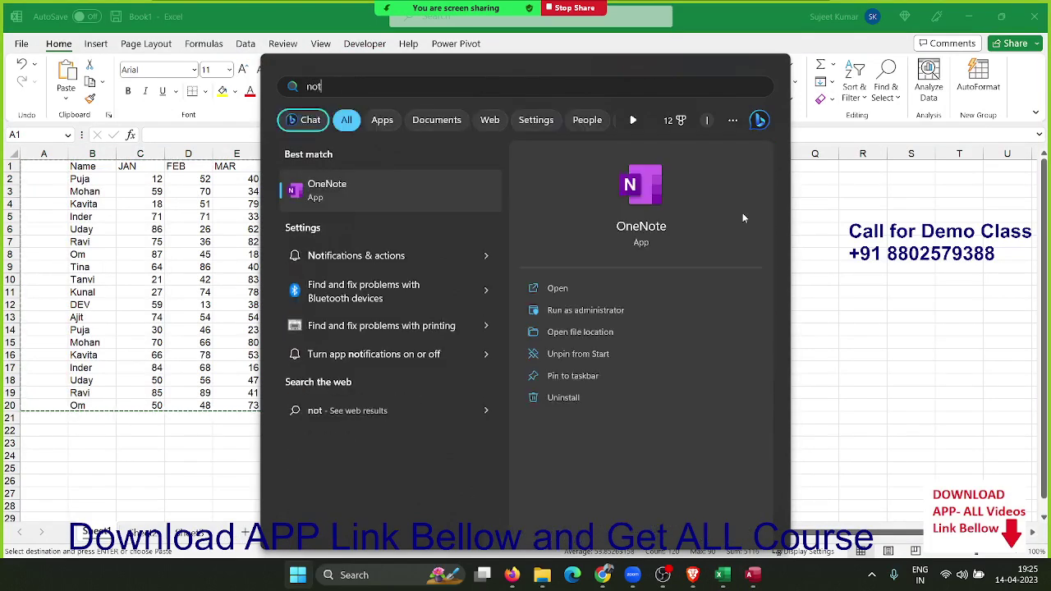
{"action": "type", "text": "r"}
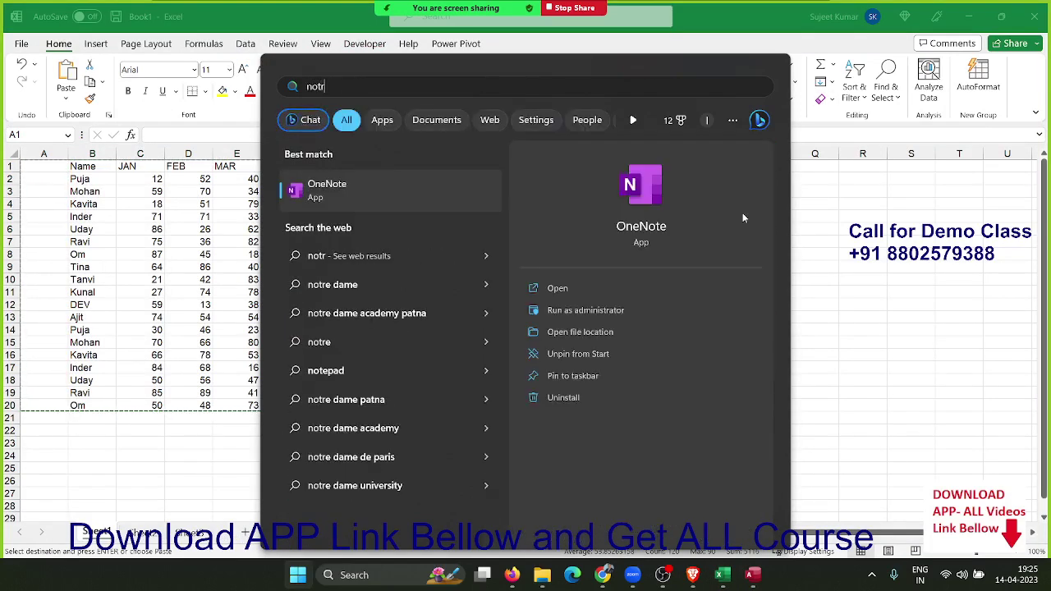
{"action": "key", "text": "BackSpace"}
{"action": "type", "text": "ep"}
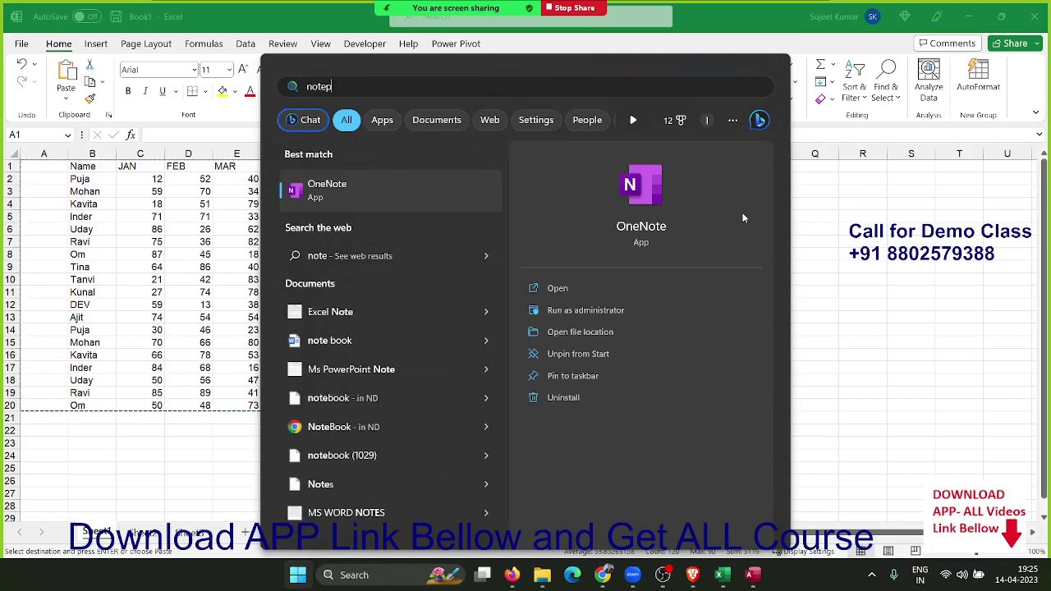
{"action": "type", "text": "ad"}
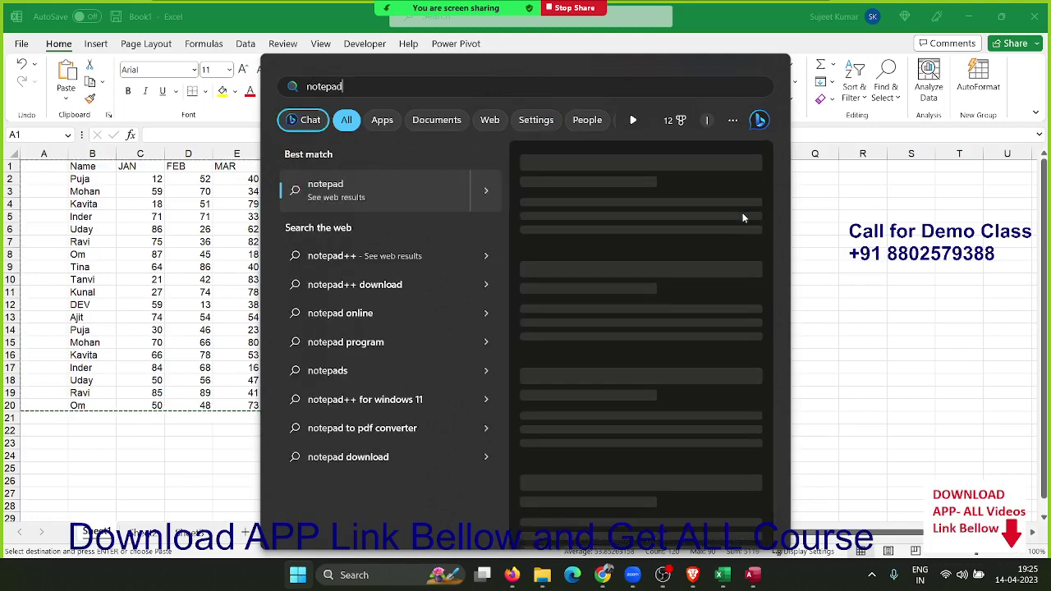
{"action": "left_click", "coordinate": [646, 203]}
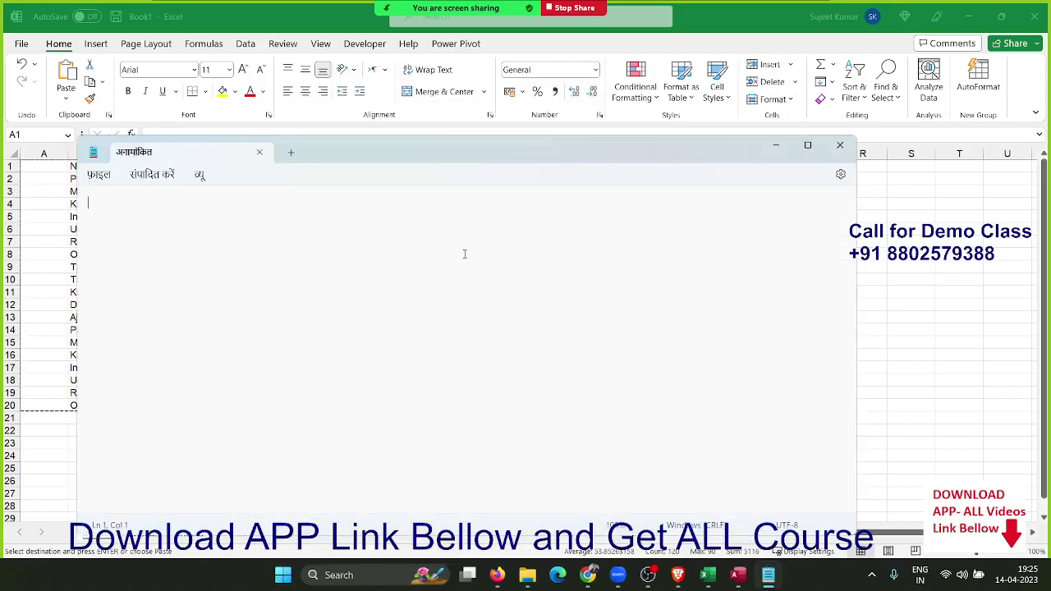
{"action": "key", "text": "ctrl+v"}
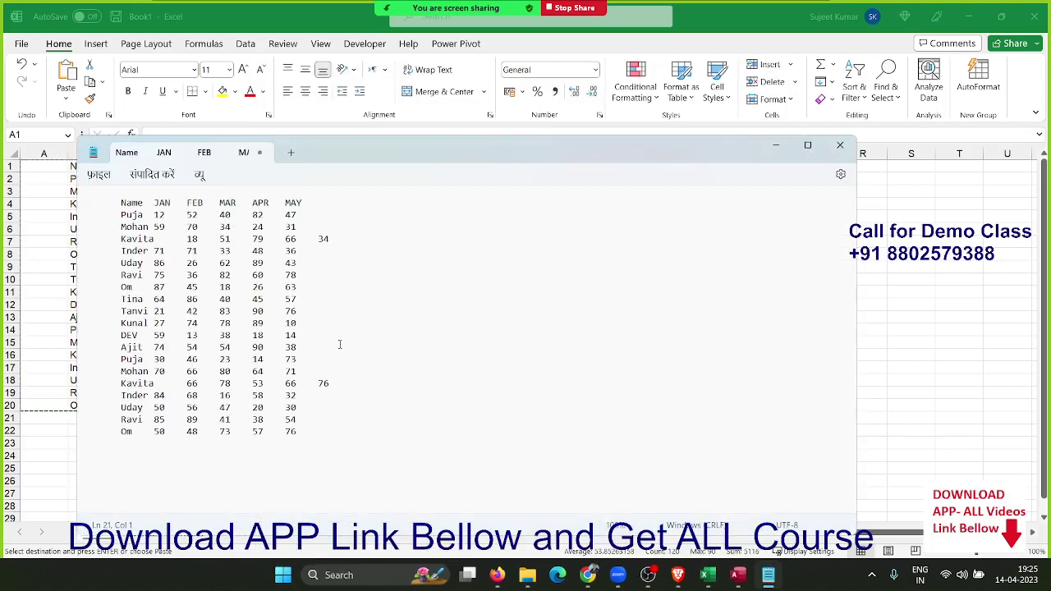
{"action": "left_click", "coordinate": [336, 361]}
{"action": "key", "text": "BackSpace"}
{"action": "key", "text": "BackSpace"}
{"action": "left_click", "coordinate": [339, 239]}
{"action": "key", "text": "BackSpace"}
{"action": "key", "text": "BackSpace"}
{"action": "left_click_drag", "start_coordinate": [345, 443], "coordinate": [263, 419]}
{"action": "left_click", "coordinate": [264, 419]}
{"action": "left_click", "coordinate": [853, 151]}
{"action": "left_click", "coordinate": [465, 378]}
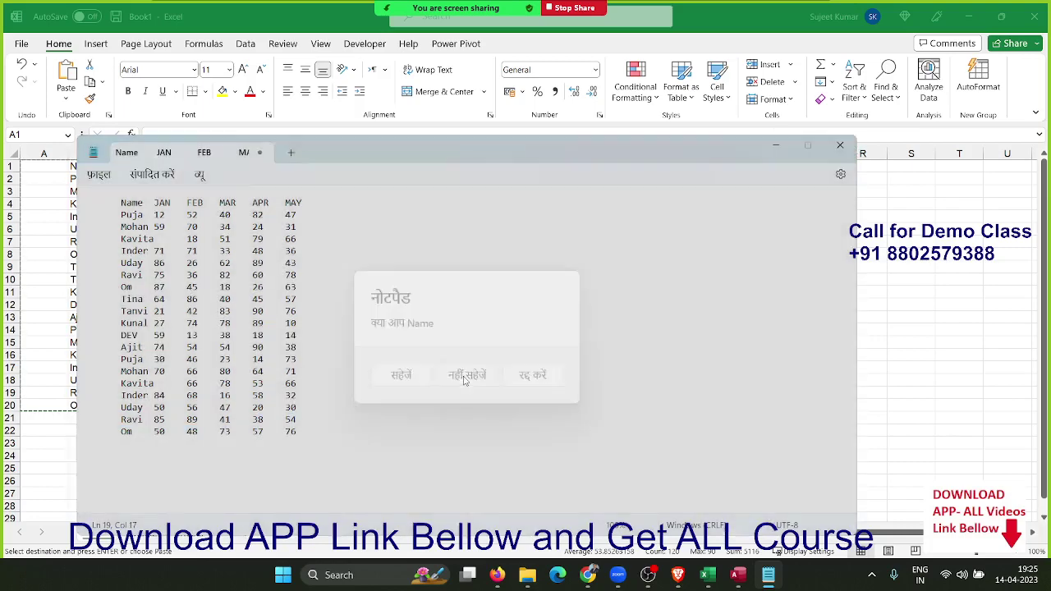
Step: Select B1:G20 in Excel, paste the copied data into Notepad, then clear Notepad's text
{"action": "left_click", "coordinate": [107, 292]}
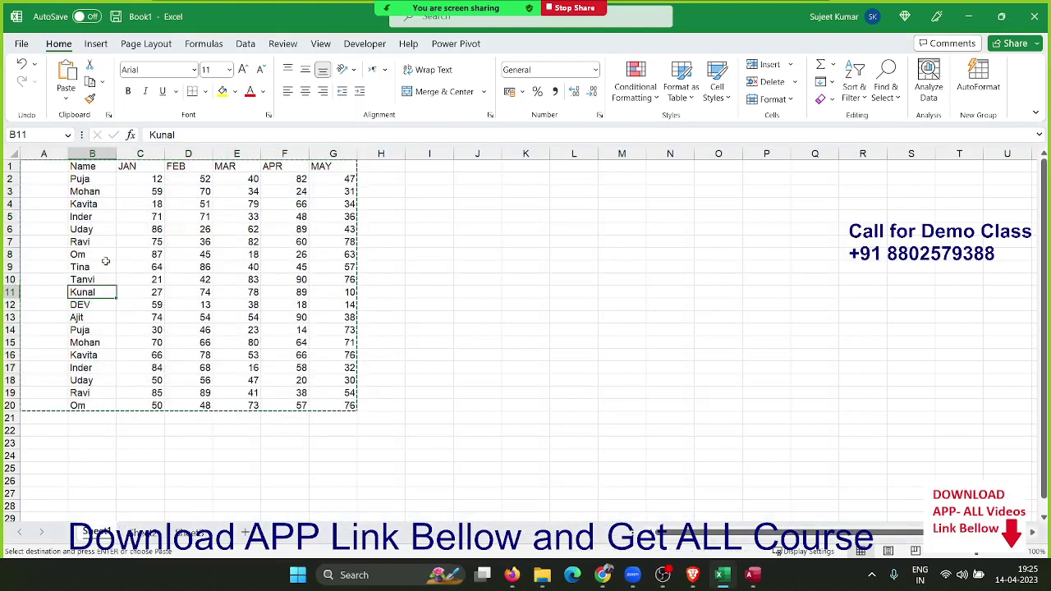
{"action": "left_click_drag", "start_coordinate": [83, 166], "coordinate": [315, 405]}
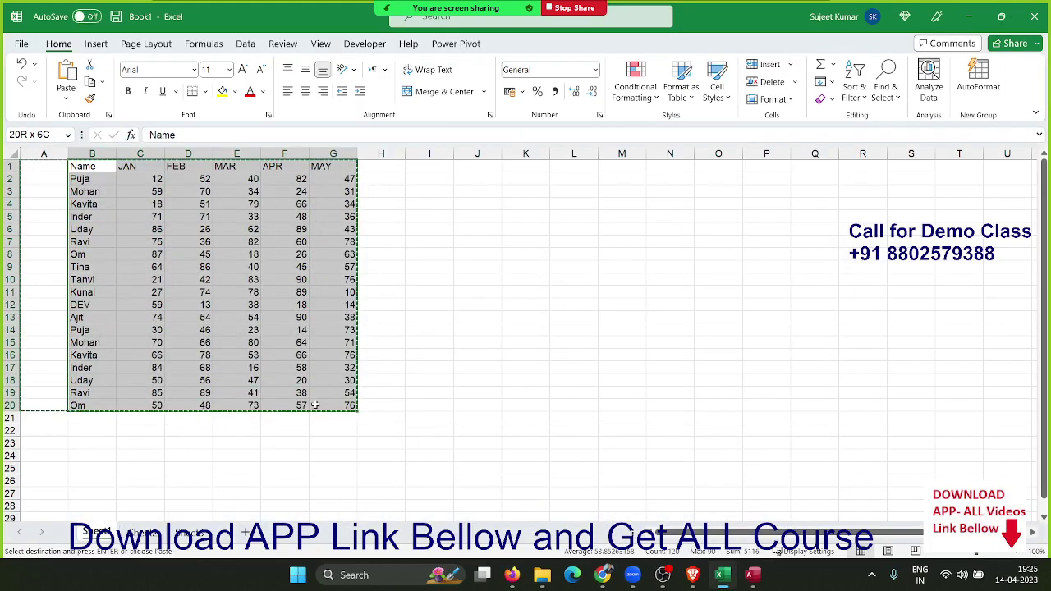
{"action": "key", "text": "super"}
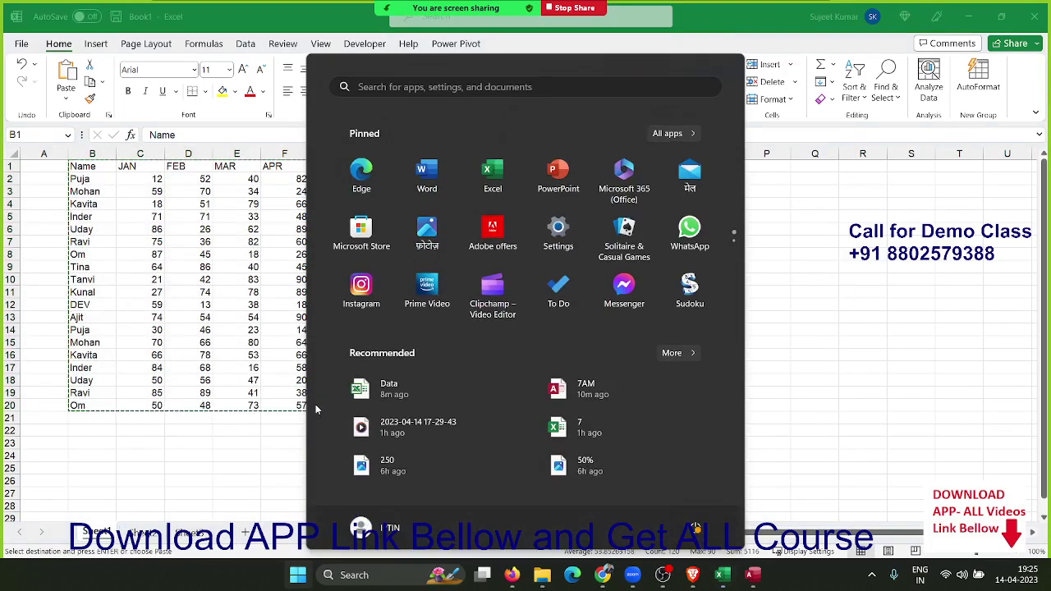
{"action": "type", "text": "no"}
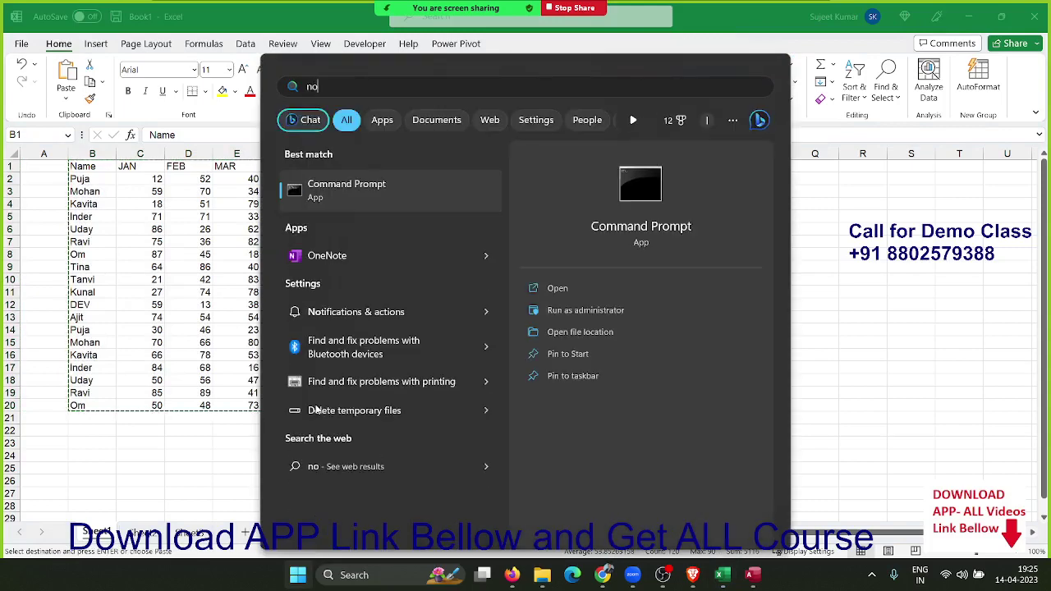
{"action": "type", "text": "te"}
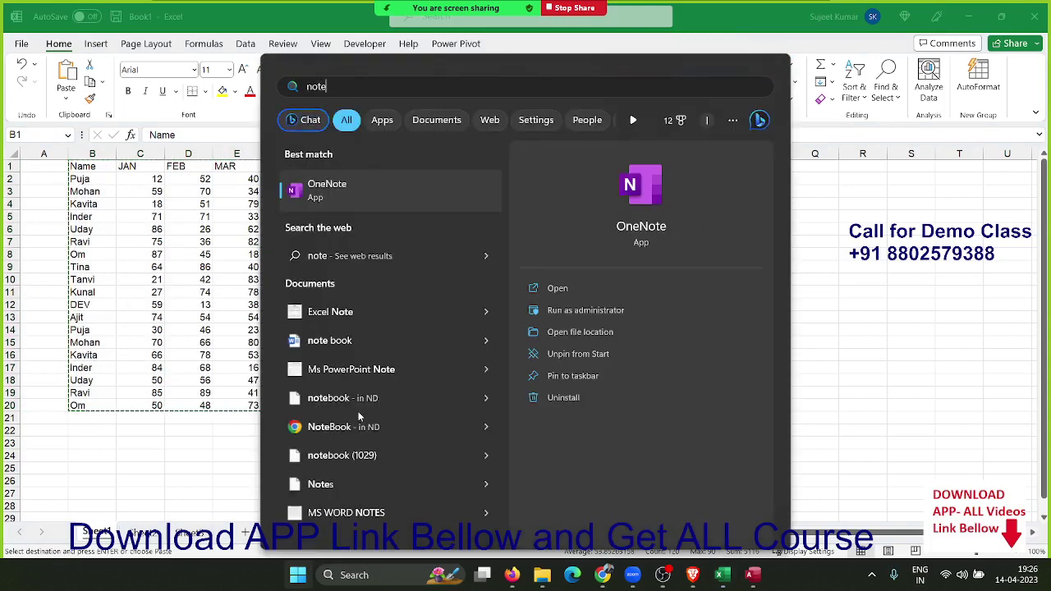
{"action": "type", "text": "pad"}
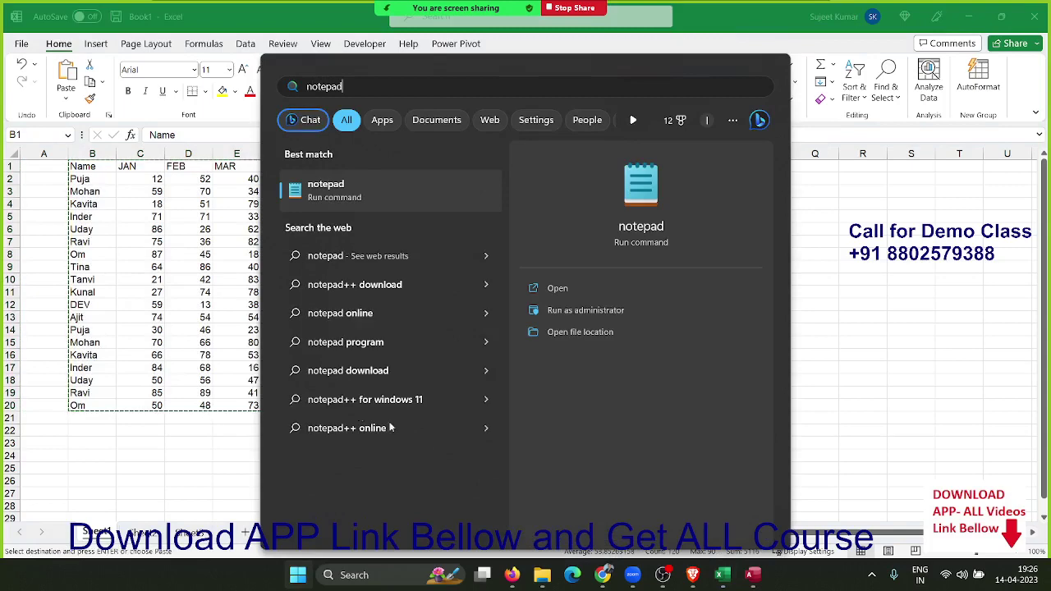
{"action": "left_click", "coordinate": [640, 196]}
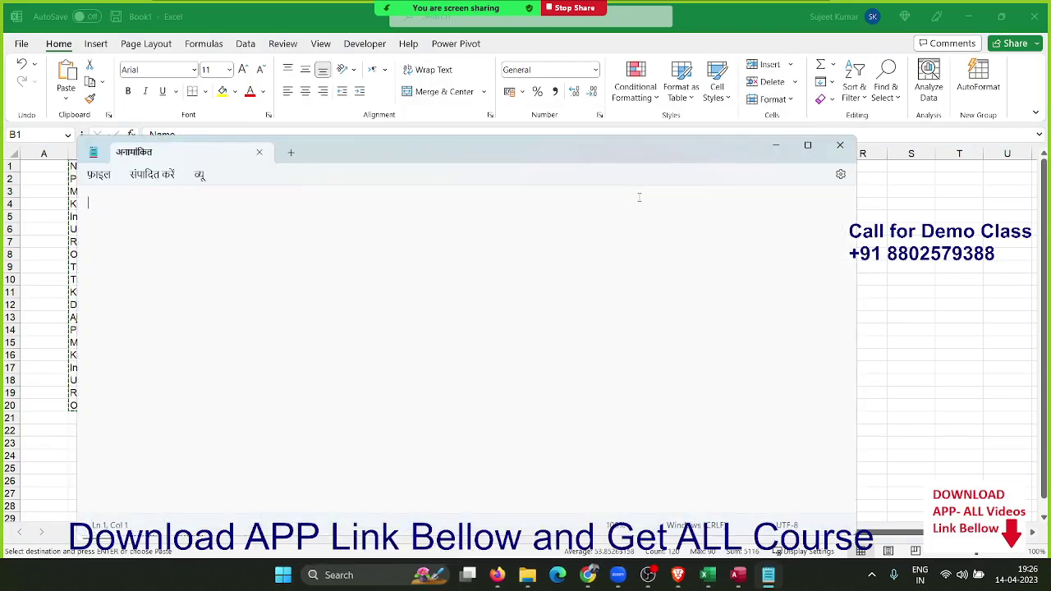
{"action": "key", "text": "ctrl+v"}
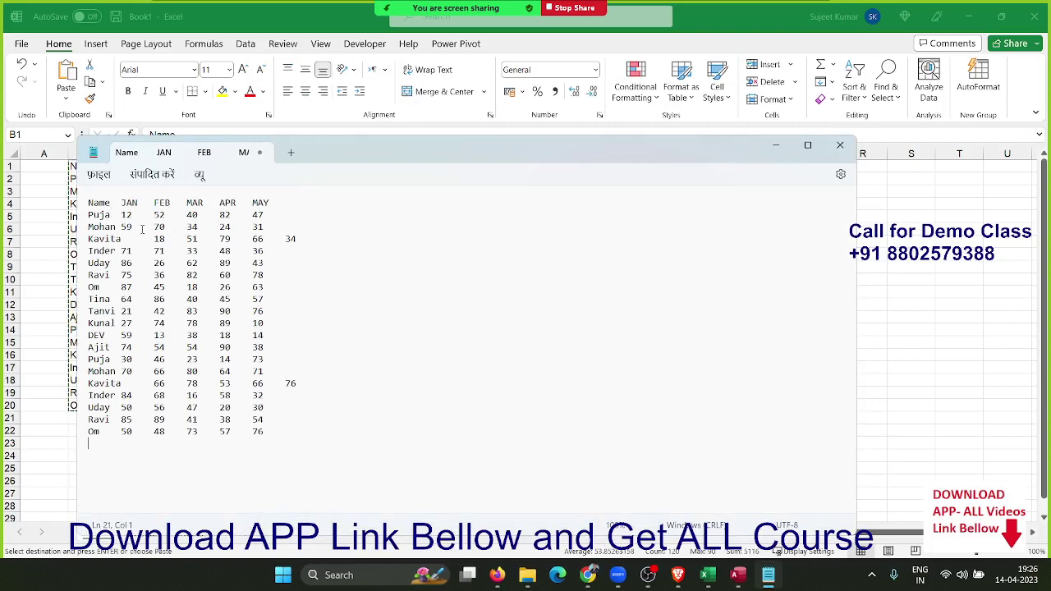
{"action": "key", "text": "ctrl+a"}
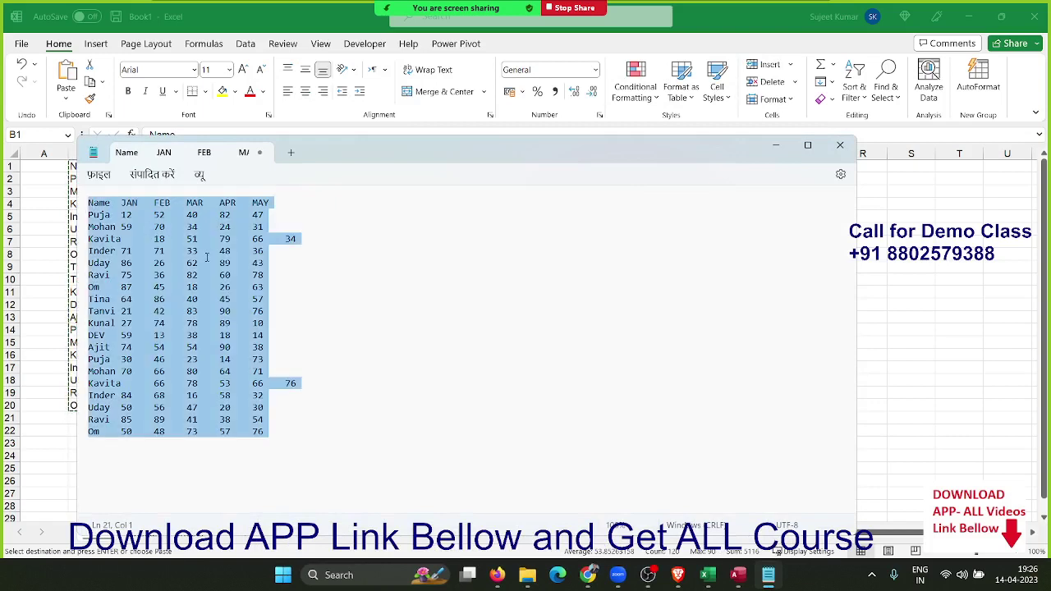
{"action": "key", "text": "Delete"}
Step: Back in Excel, widen column B to fit the names
{"action": "key", "text": "alt+Tab"}
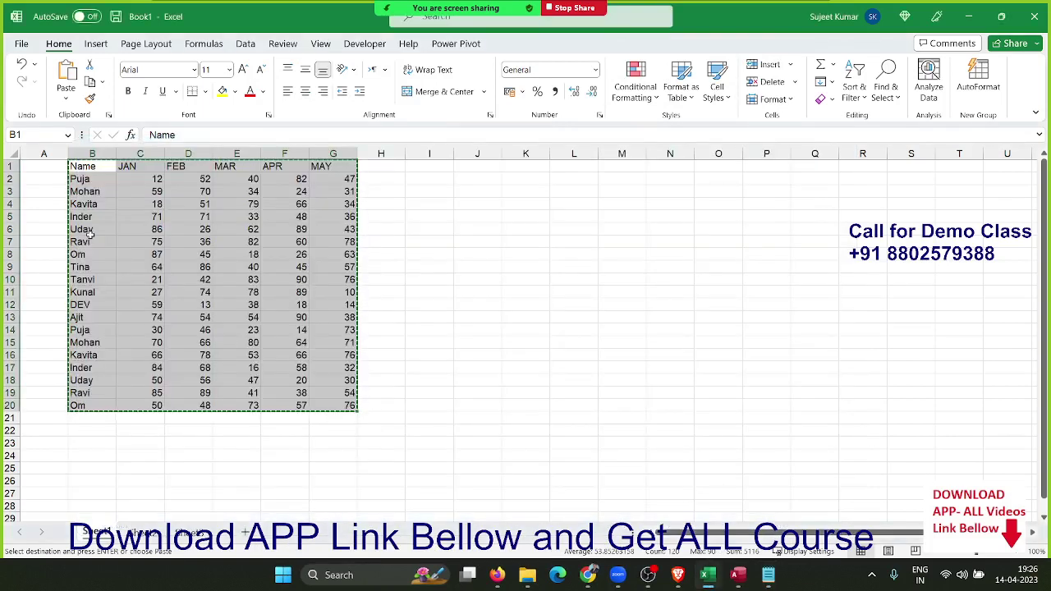
{"action": "left_click", "coordinate": [92, 229]}
{"action": "mouse_move", "coordinate": [115, 154]}
{"action": "left_mouse_down"}
{"action": "mouse_move", "coordinate": [145, 150]}
{"action": "mouse_move", "coordinate": [377, 406]}
{"action": "left_mouse_up"}
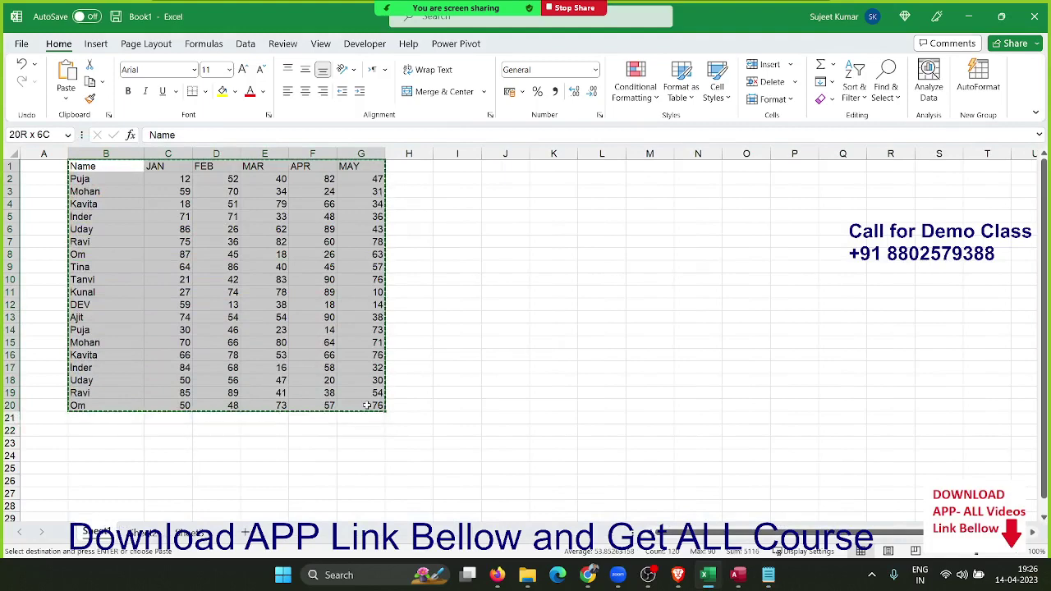
Step: Centre-align B1:G20 in Excel, copy it, and paste it into Notepad
{"action": "left_click", "coordinate": [305, 91]}
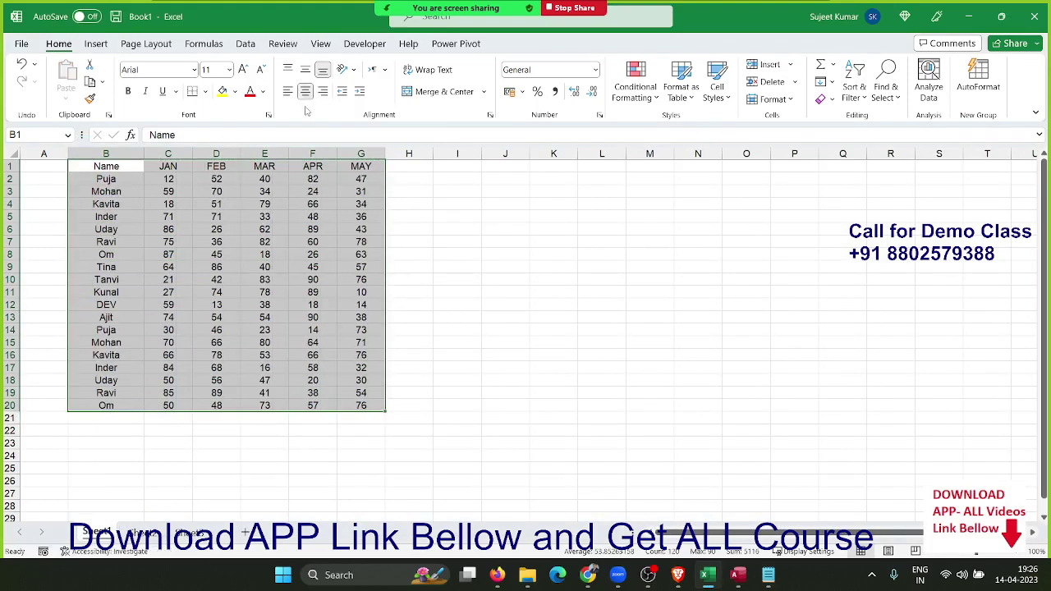
{"action": "key", "text": "ctrl+c"}
{"action": "key", "text": "alt+Tab"}
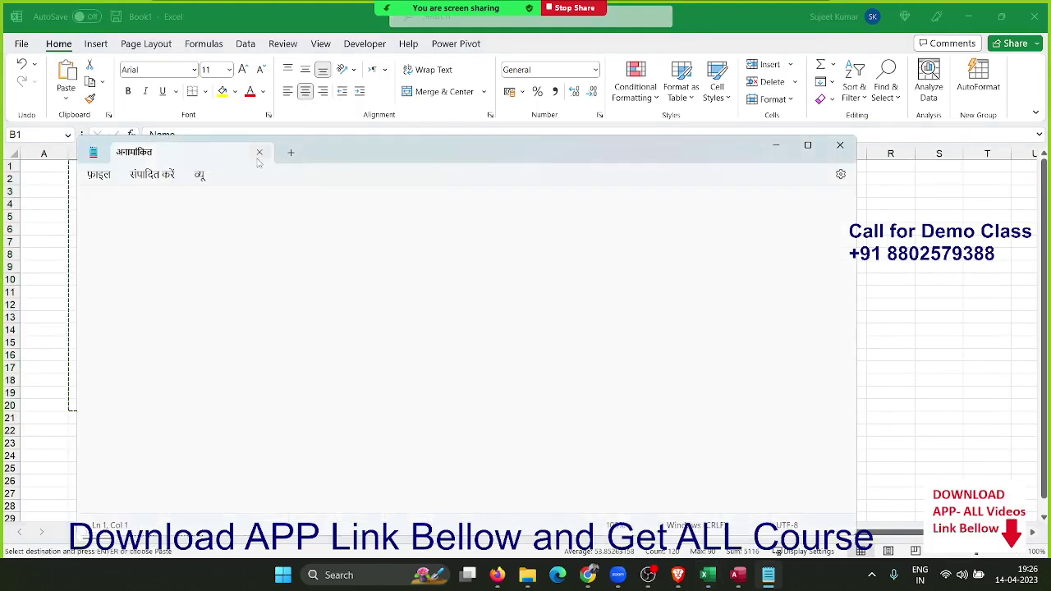
{"action": "key", "text": "ctrl+v"}
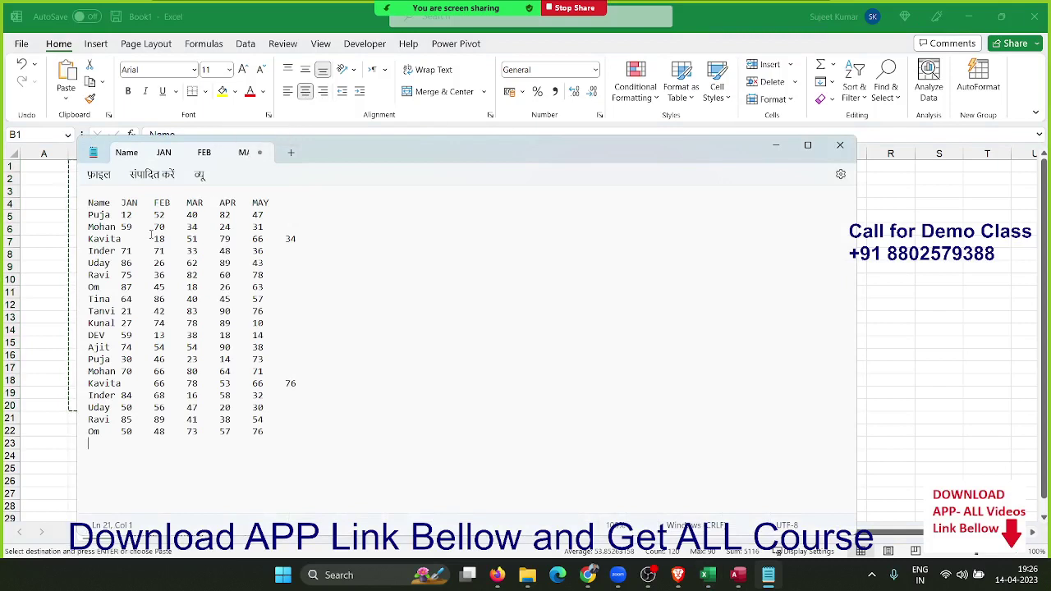
Step: Remove the extra gaps after Kavita on lines 4 and 16, select all the data, and return to Access
{"action": "left_click", "coordinate": [152, 239]}
{"action": "key", "text": "BackSpace"}
{"action": "left_click", "coordinate": [153, 384]}
{"action": "key", "text": "BackSpace"}
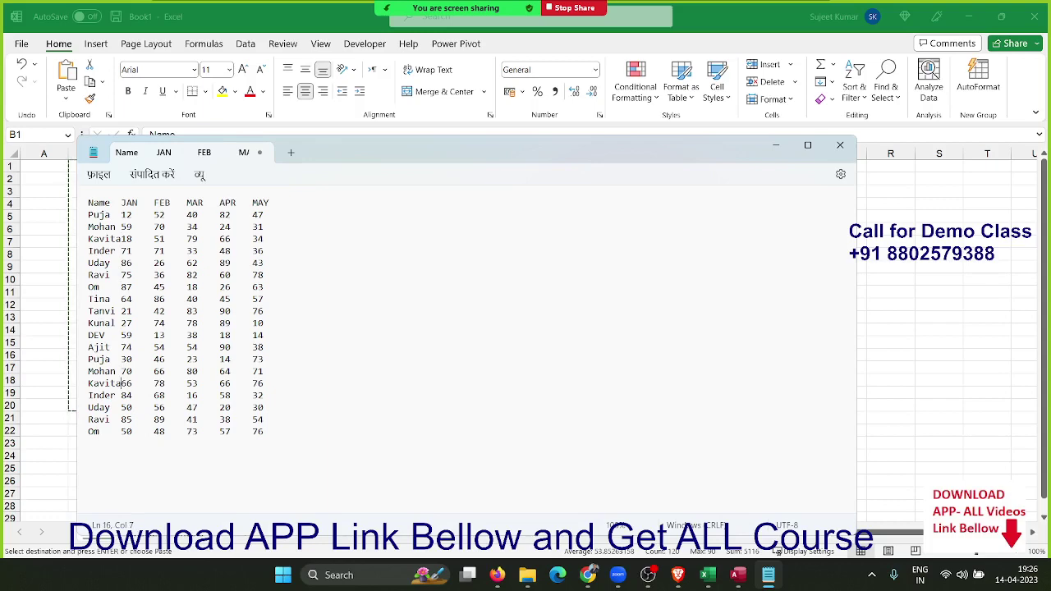
{"action": "mouse_move", "coordinate": [341, 439]}
{"action": "left_mouse_down"}
{"action": "mouse_move", "coordinate": [129, 370]}
{"action": "mouse_move", "coordinate": [46, 186]}
{"action": "left_mouse_up"}
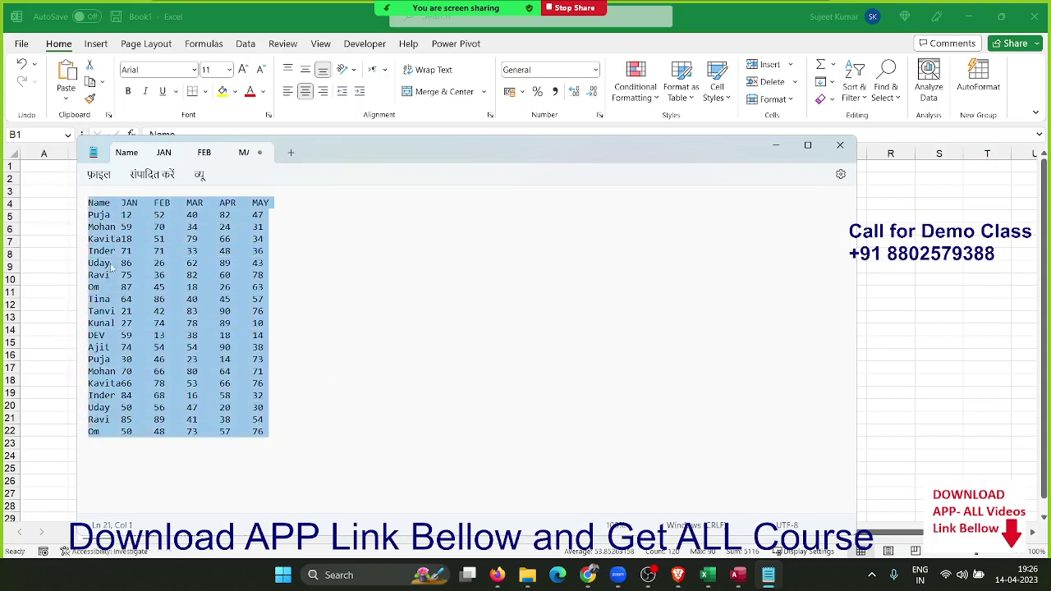
{"action": "key", "text": "alt+Tab"}
{"action": "key", "text": "alt+Tab"}
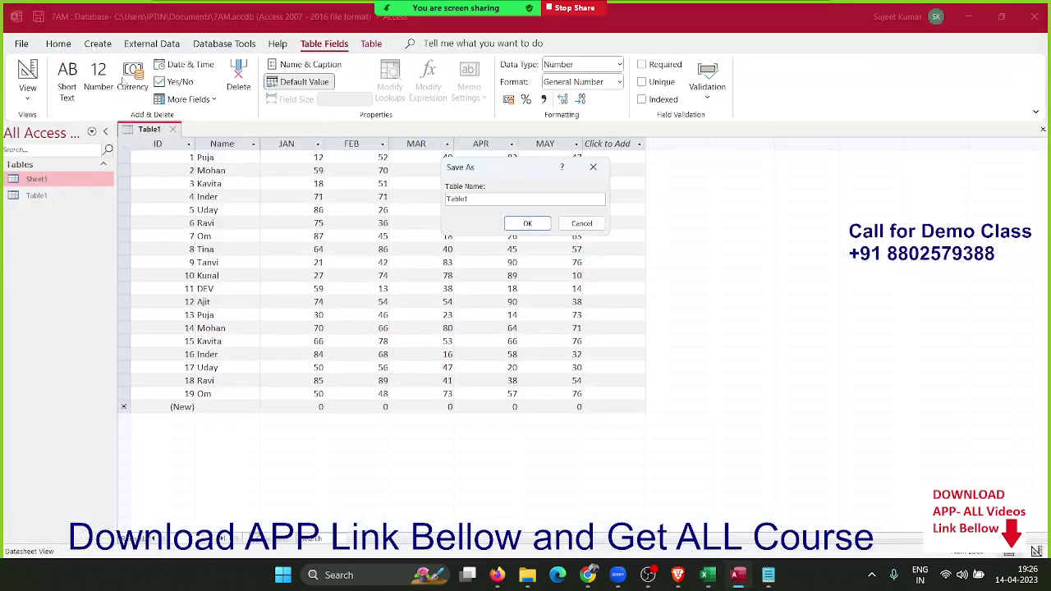
Step: Save Table1 under its default name and create a new blank Table2
{"action": "left_click", "coordinate": [527, 224]}
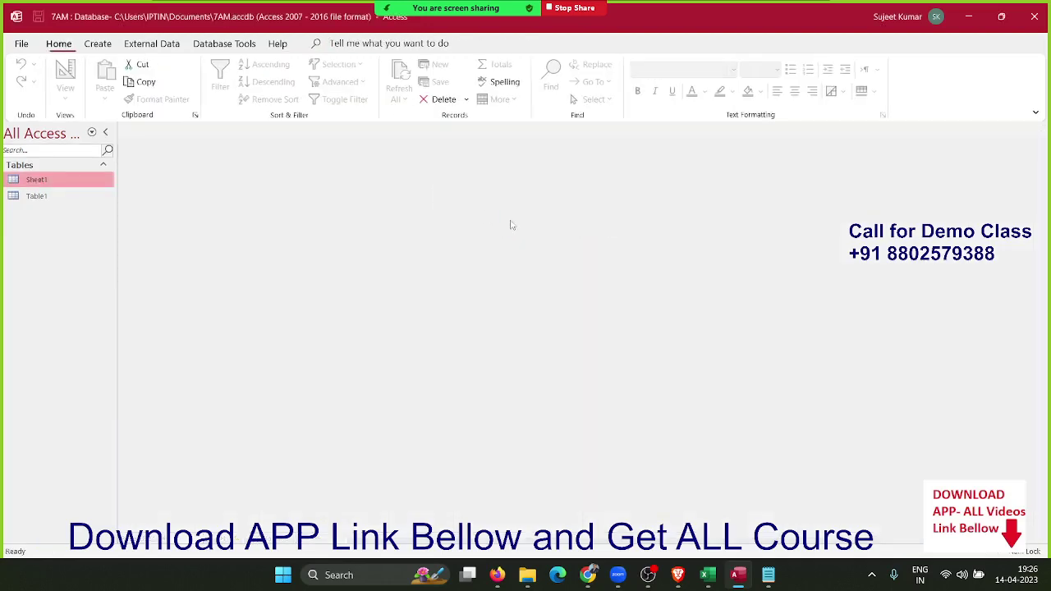
{"action": "left_click", "coordinate": [90, 45]}
{"action": "left_click", "coordinate": [81, 75]}
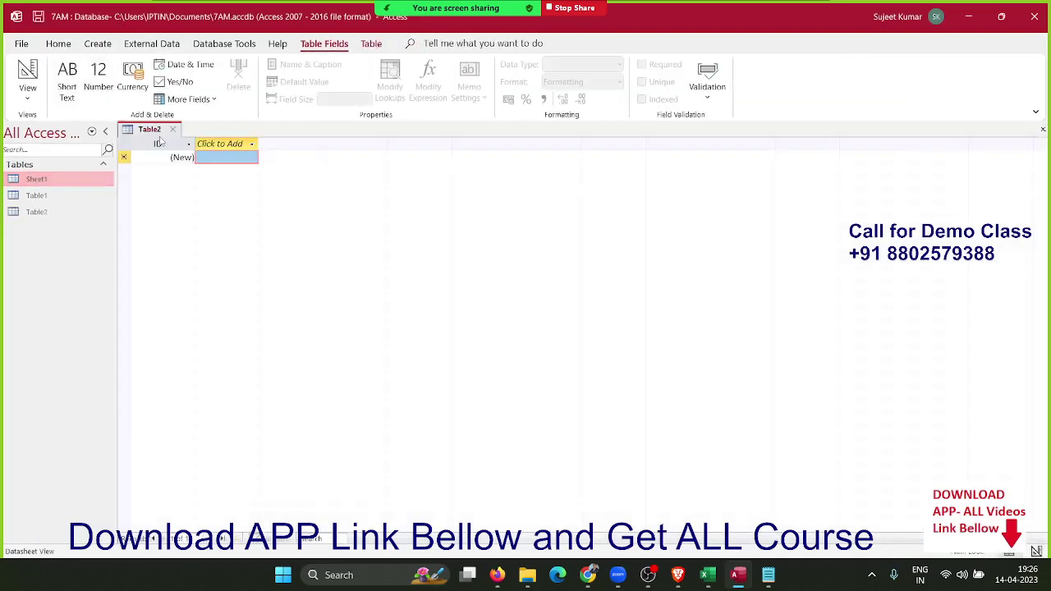
Step: Decline pasting the 19 records into Table2, then bring up External Data's New Data Source list
{"action": "left_click", "coordinate": [177, 142]}
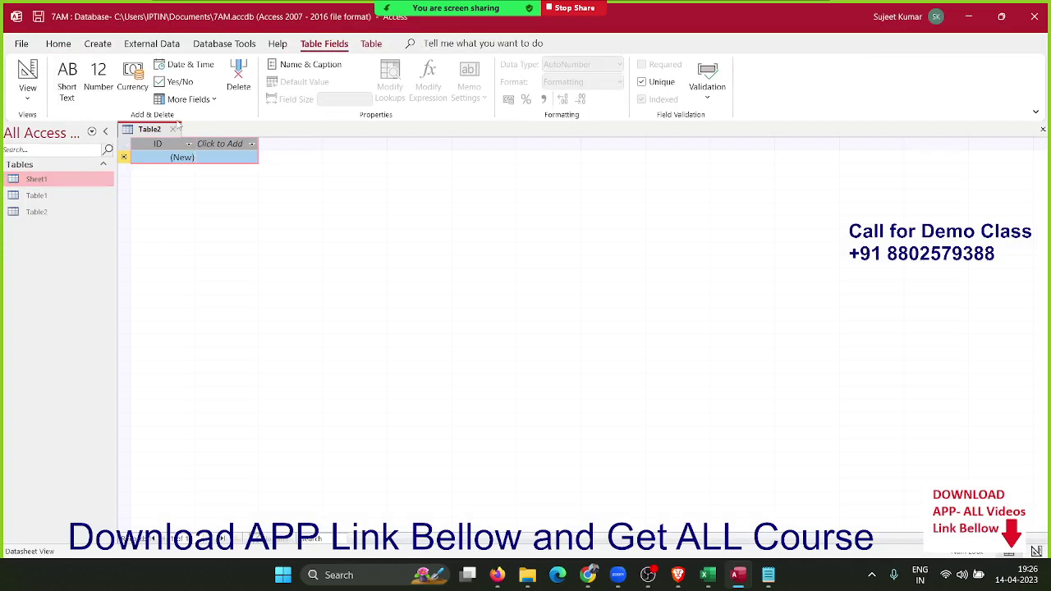
{"action": "key", "text": "ctrl+v"}
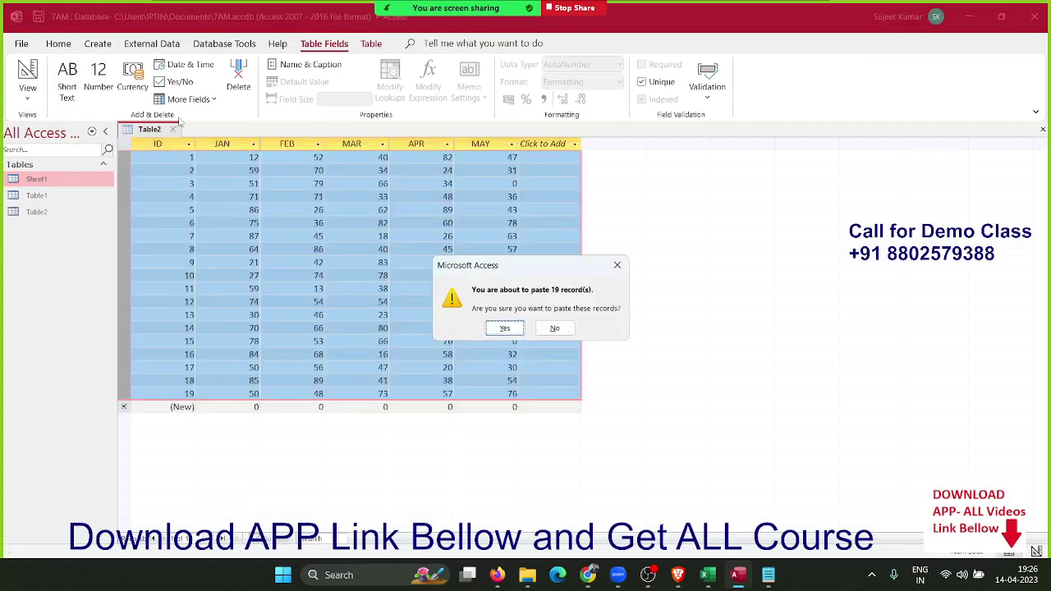
{"action": "left_click", "coordinate": [555, 329]}
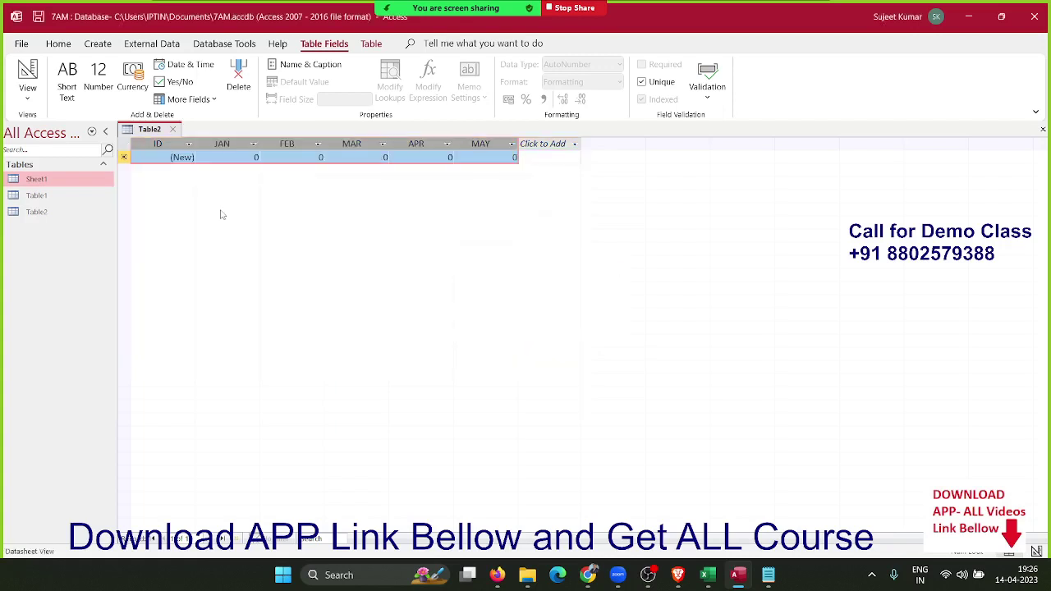
{"action": "left_click", "coordinate": [139, 44]}
{"action": "left_click", "coordinate": [33, 82]}
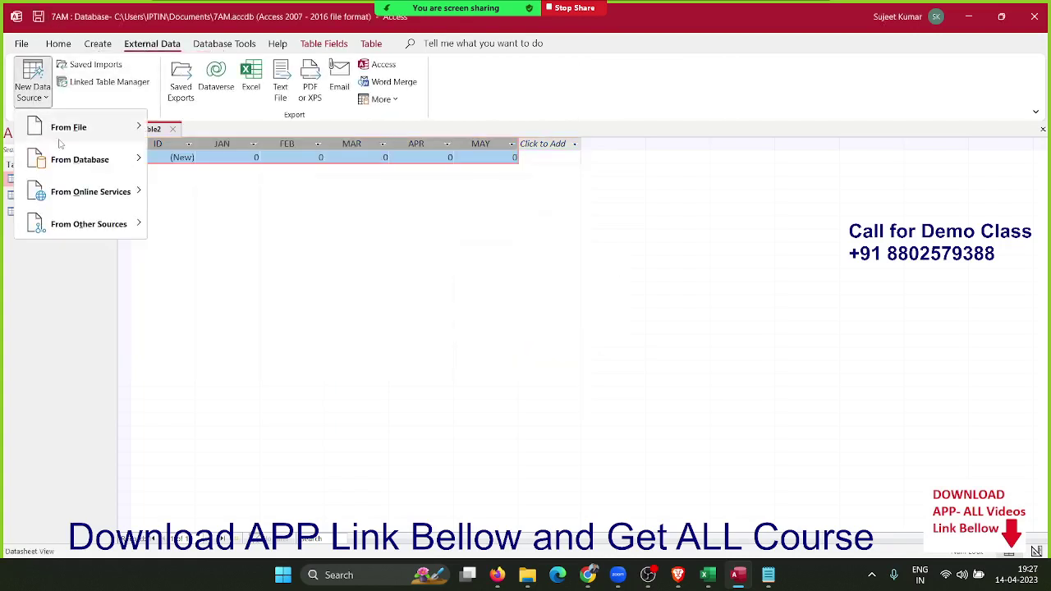
Step: Dismiss the New Data Source menu and close Table2 without saving it
{"action": "mouse_move", "coordinate": [59, 132]}
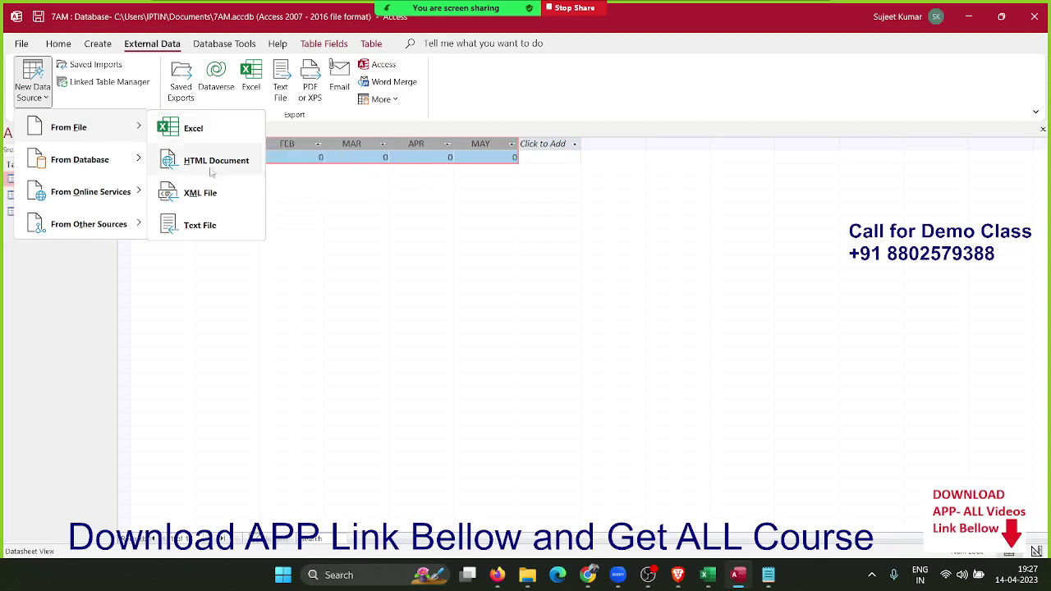
{"action": "left_click", "coordinate": [221, 283]}
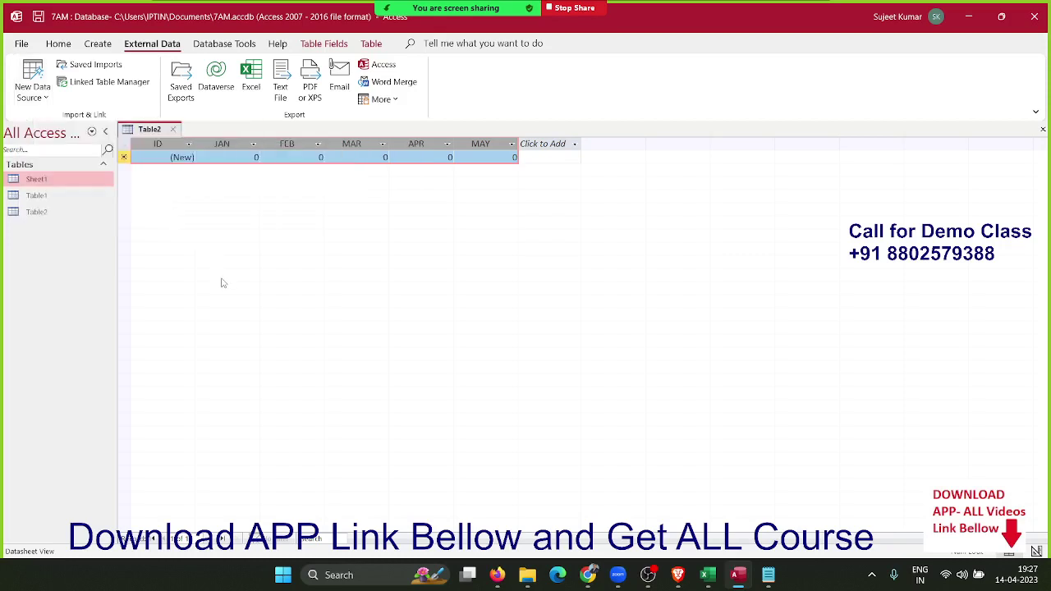
{"action": "left_click", "coordinate": [172, 129]}
{"action": "left_click", "coordinate": [530, 326]}
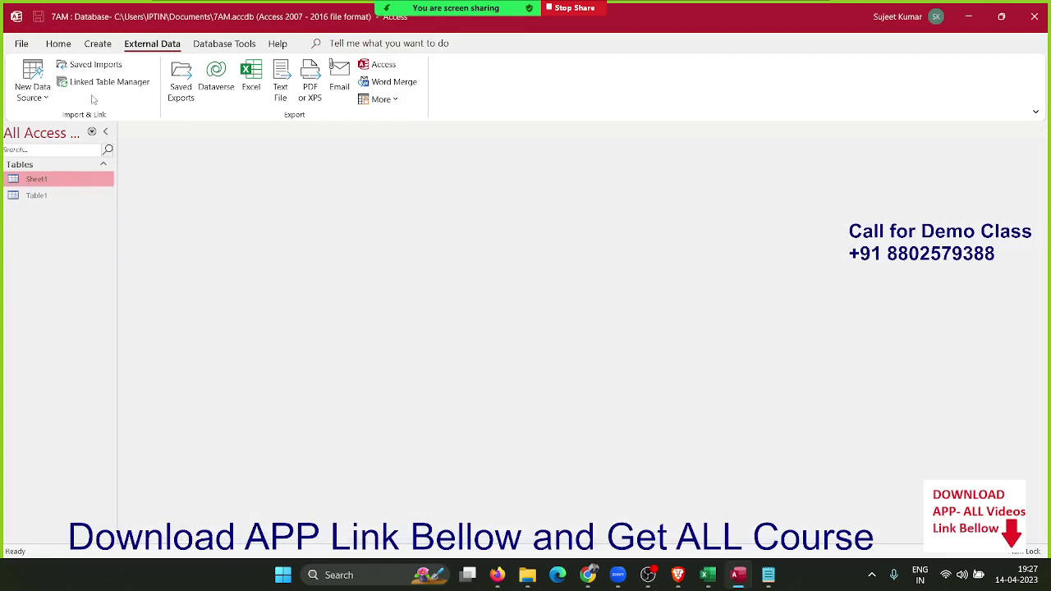
Step: Create a new blank table, switch it to Design view, and save it as DATA
{"action": "left_click", "coordinate": [107, 46]}
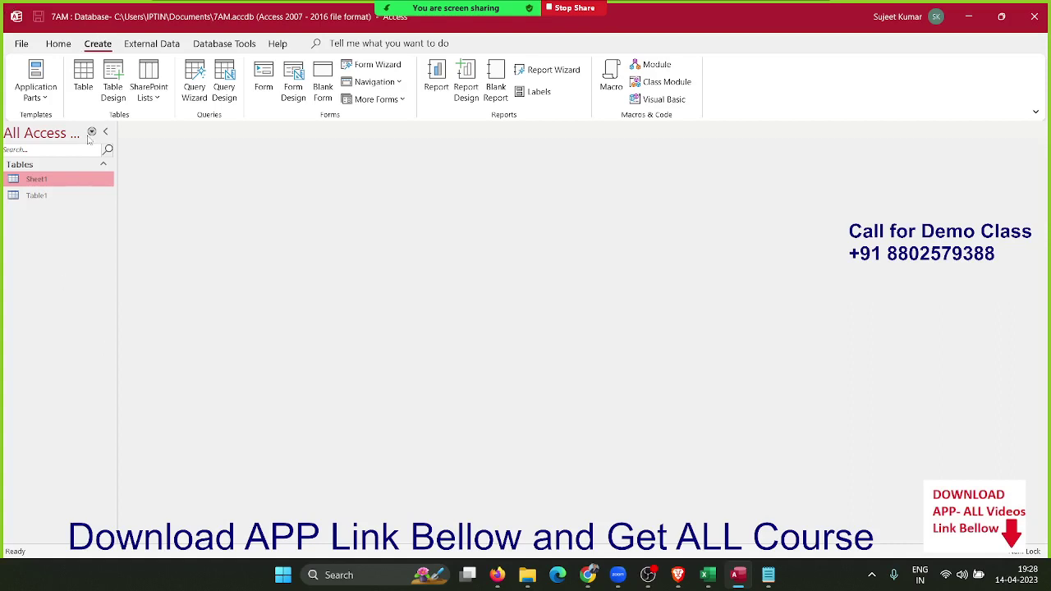
{"action": "left_click", "coordinate": [84, 100]}
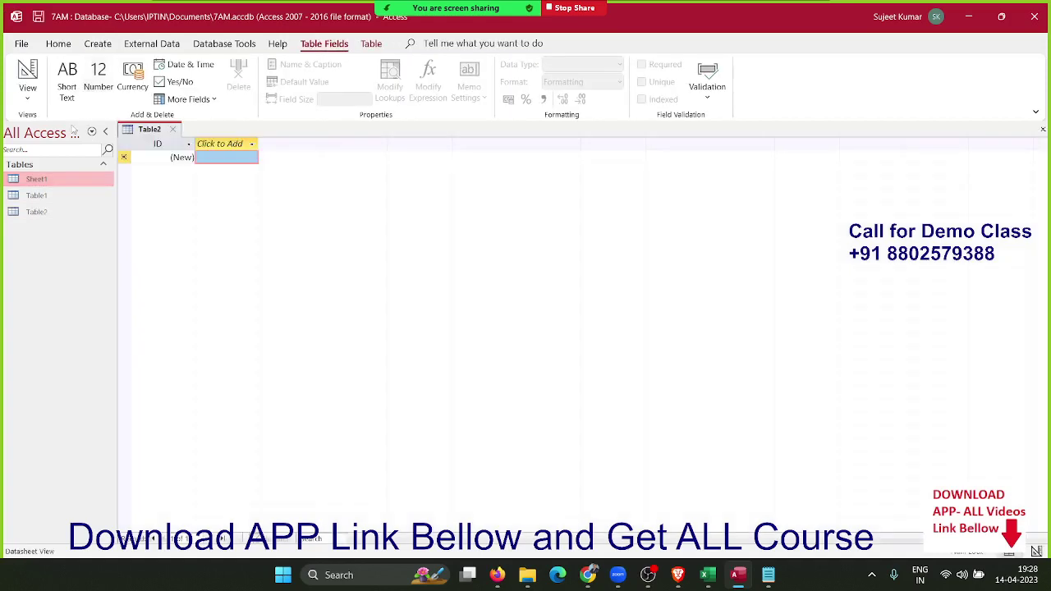
{"action": "left_click", "coordinate": [27, 91]}
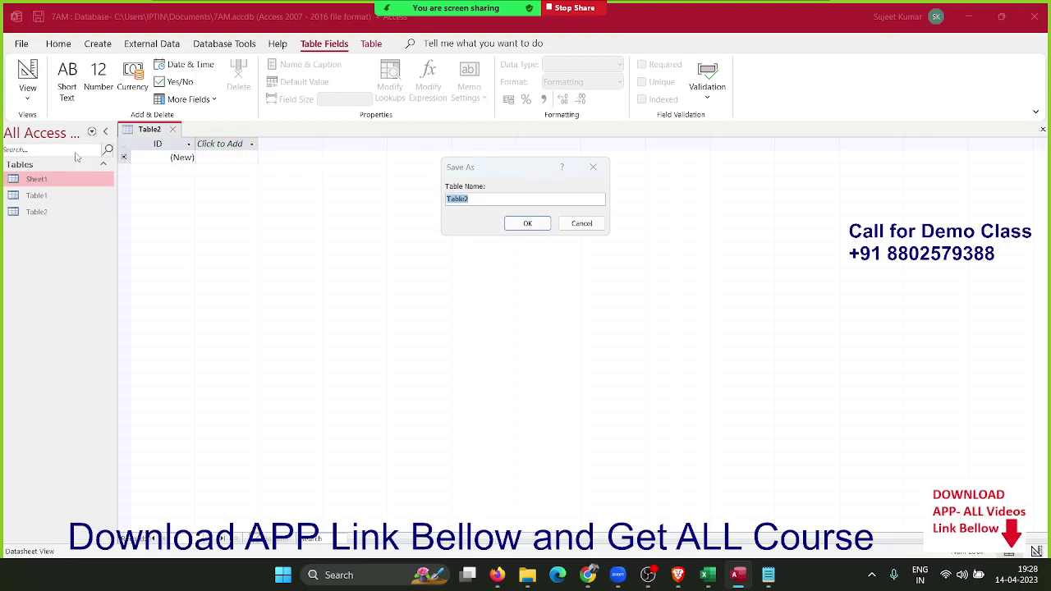
{"action": "type", "text": "DATA"}
{"action": "key", "text": "Return"}
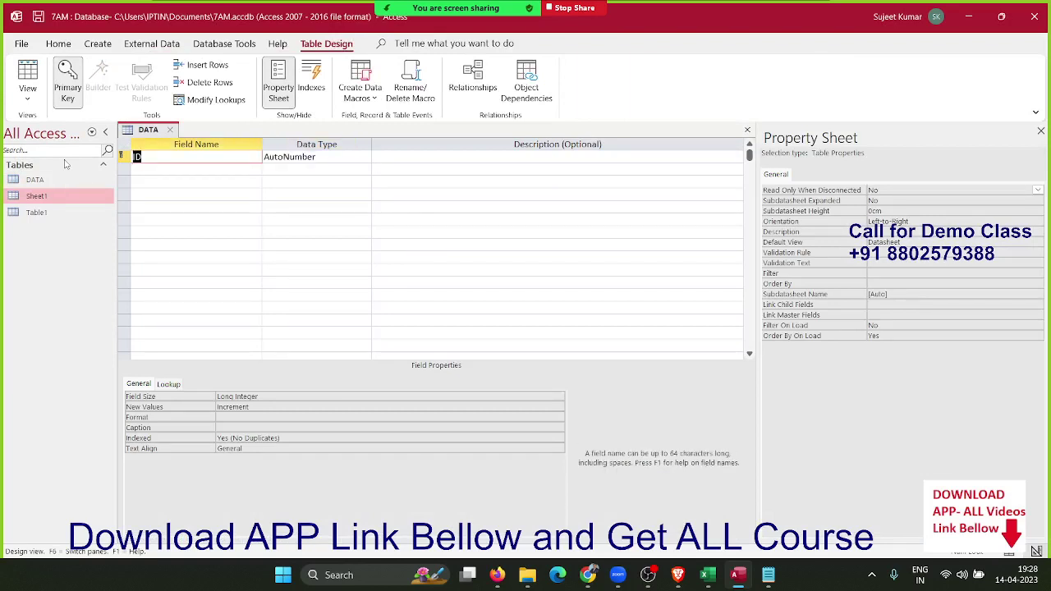
Step: Leave ID as AutoNumber and add a Name field, accepting the reserved-word warnings
{"action": "key", "text": "Tab"}
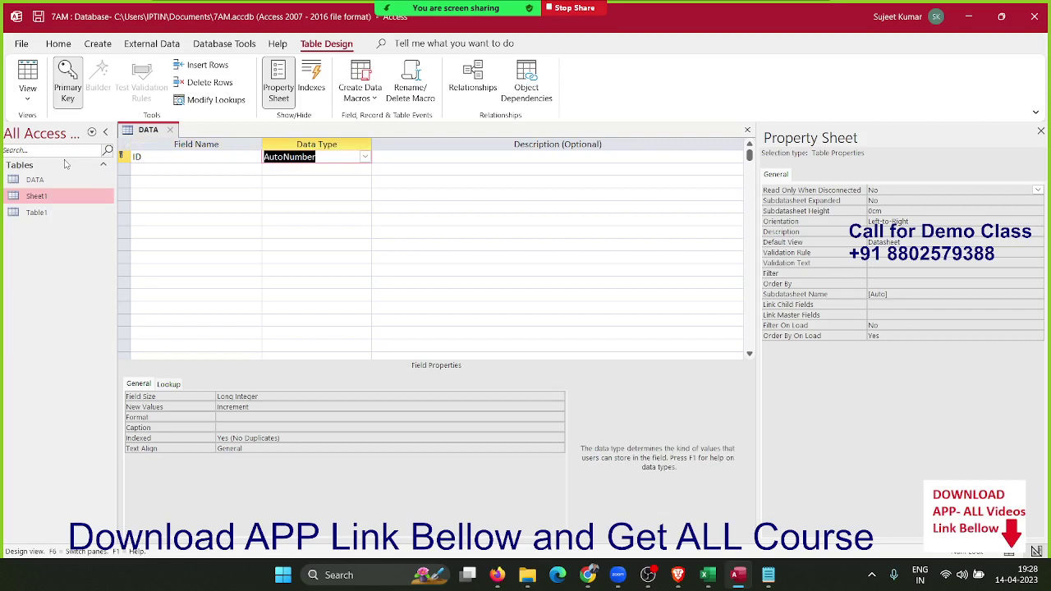
{"action": "key", "text": "Tab"}
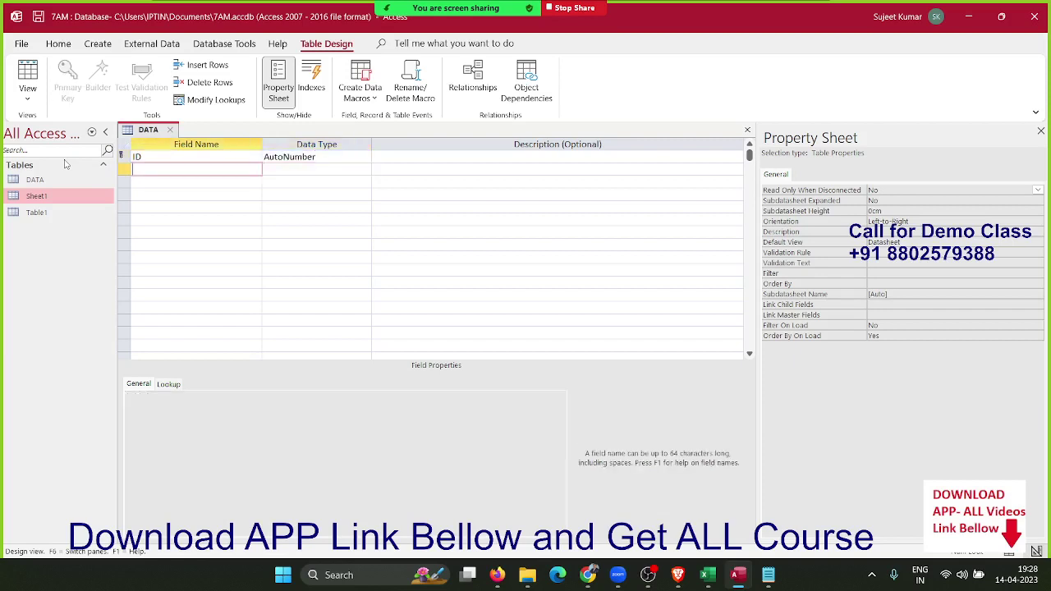
{"action": "key", "text": "Tab"}
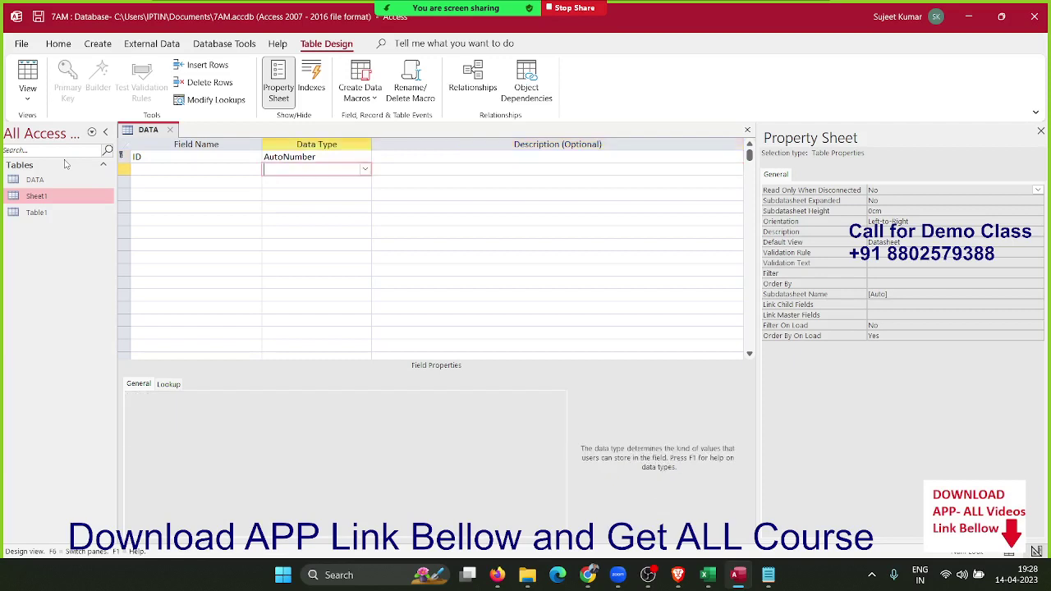
{"action": "type", "text": "Nam"}
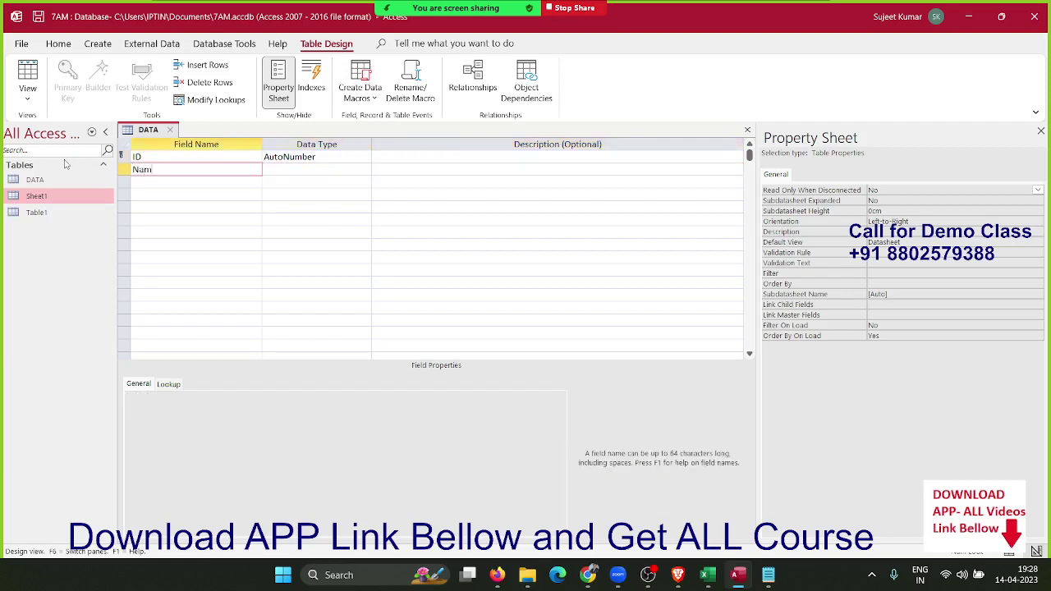
{"action": "type", "text": "e"}
{"action": "key", "text": "Tab"}
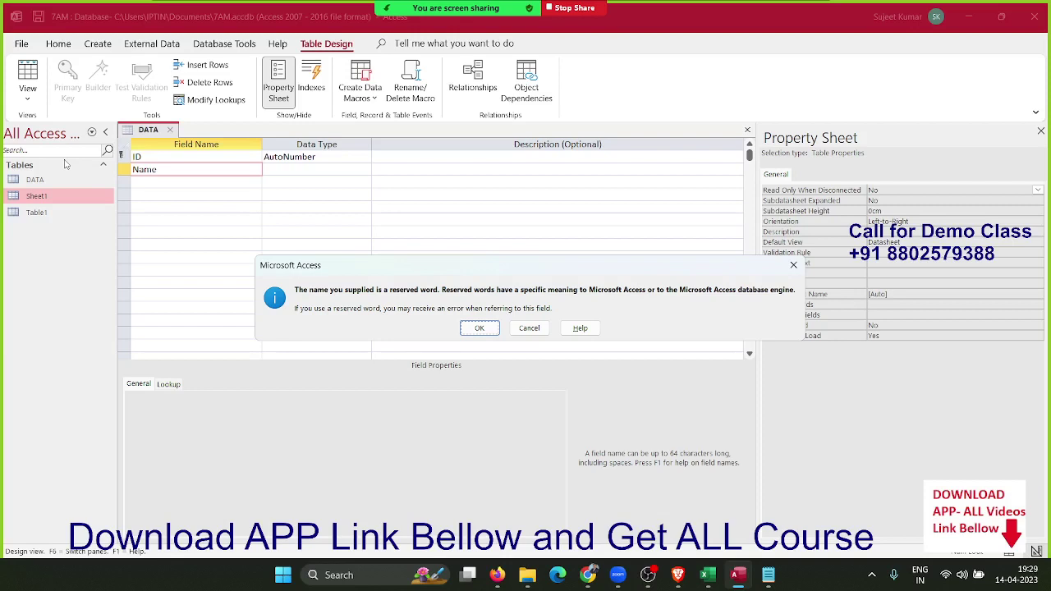
{"action": "key", "text": "Return"}
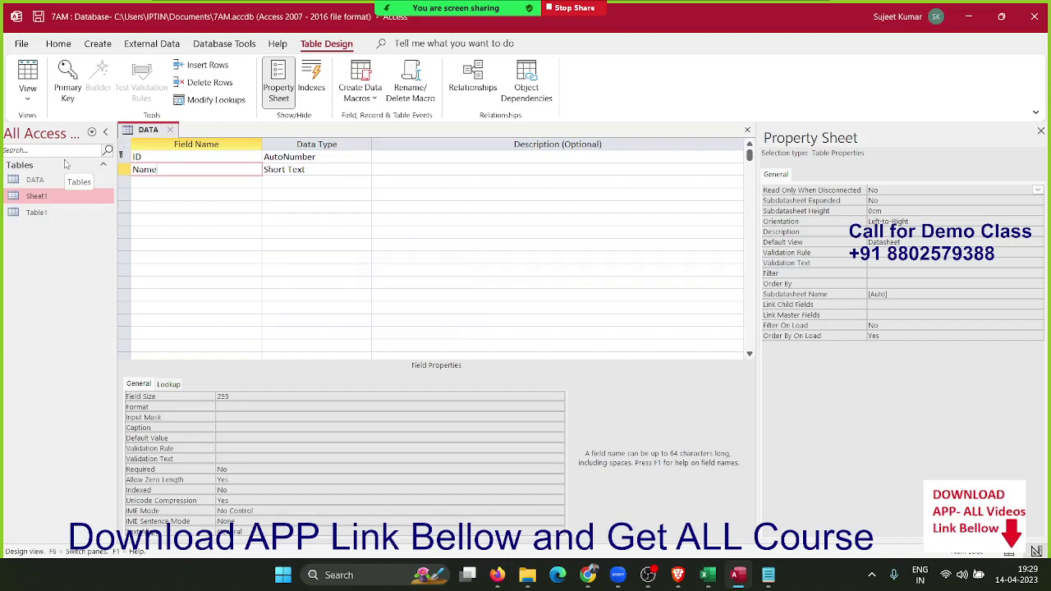
{"action": "key", "text": "Return"}
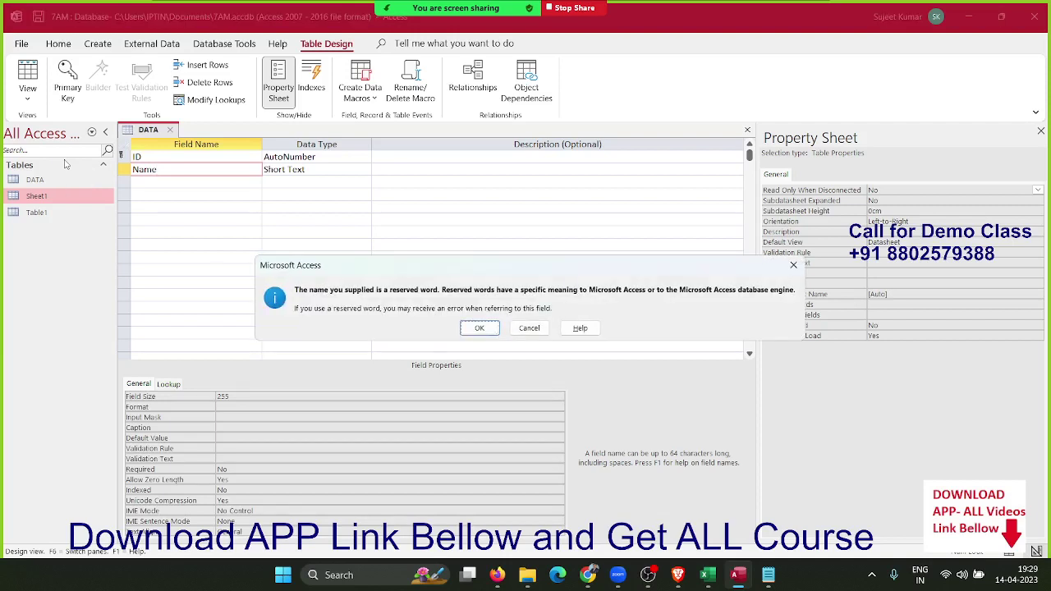
{"action": "key", "text": "Return"}
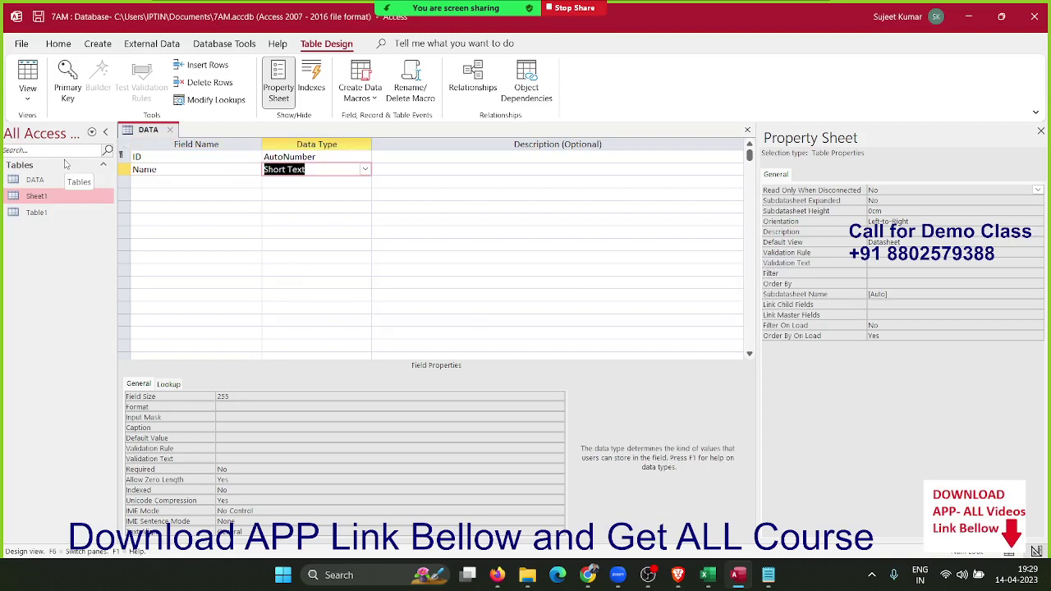
Step: Add a Short Text field named Mobile with its field size set to 10
{"action": "left_click", "coordinate": [241, 399]}
{"action": "left_click", "coordinate": [153, 181]}
{"action": "type", "text": "Mo"}
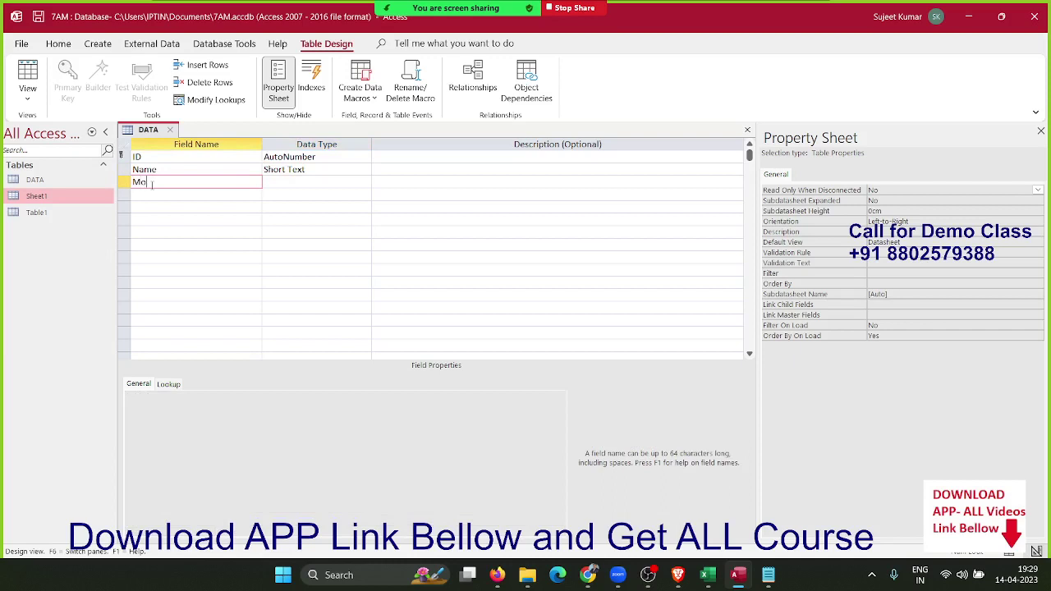
{"action": "type", "text": "bile"}
{"action": "key", "text": "Tab"}
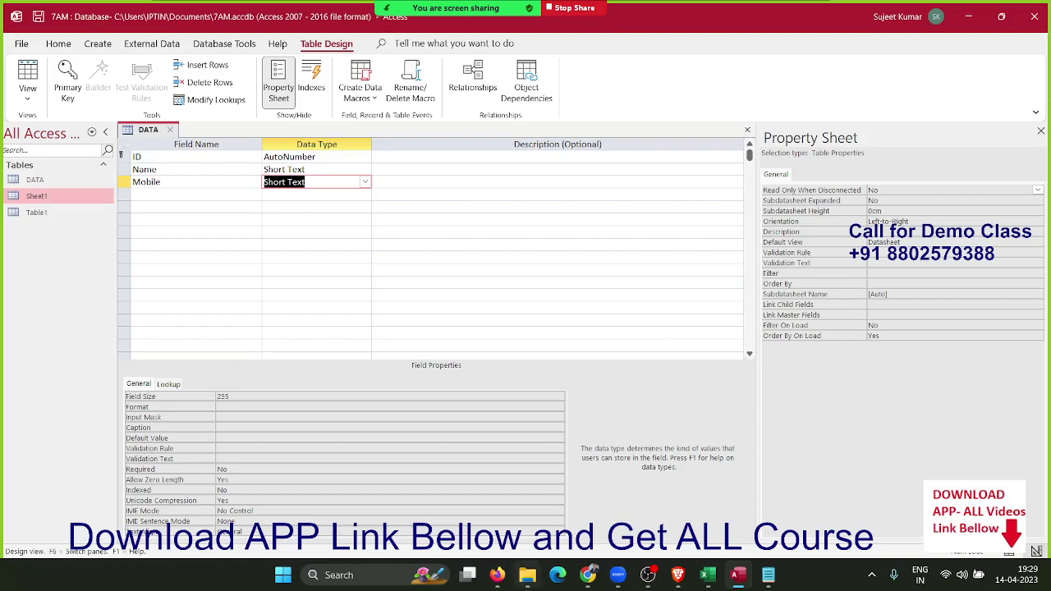
{"action": "left_click", "coordinate": [191, 398]}
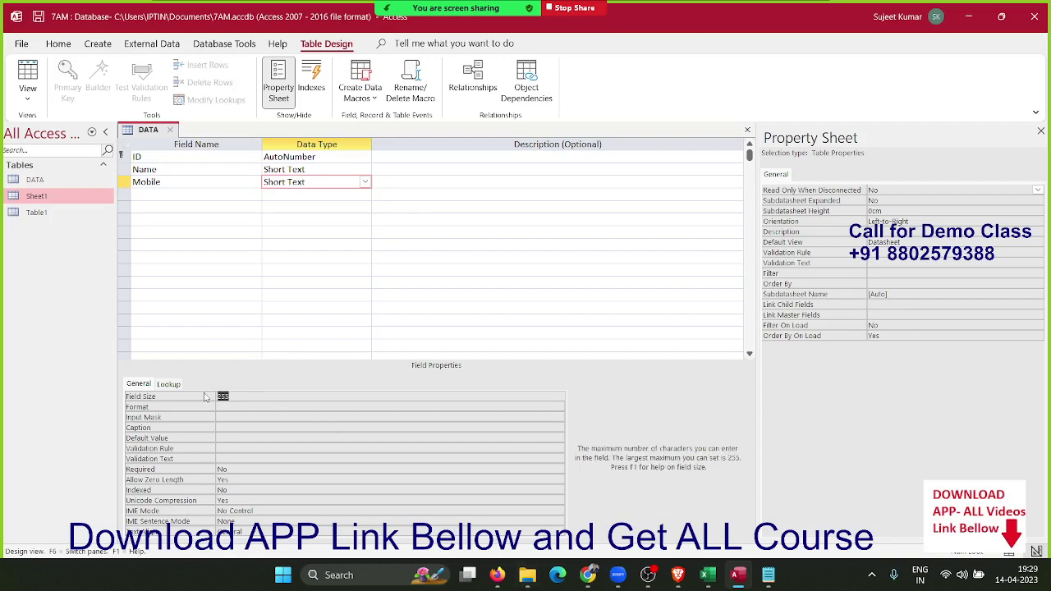
{"action": "type", "text": "10"}
{"action": "key", "text": "Return"}
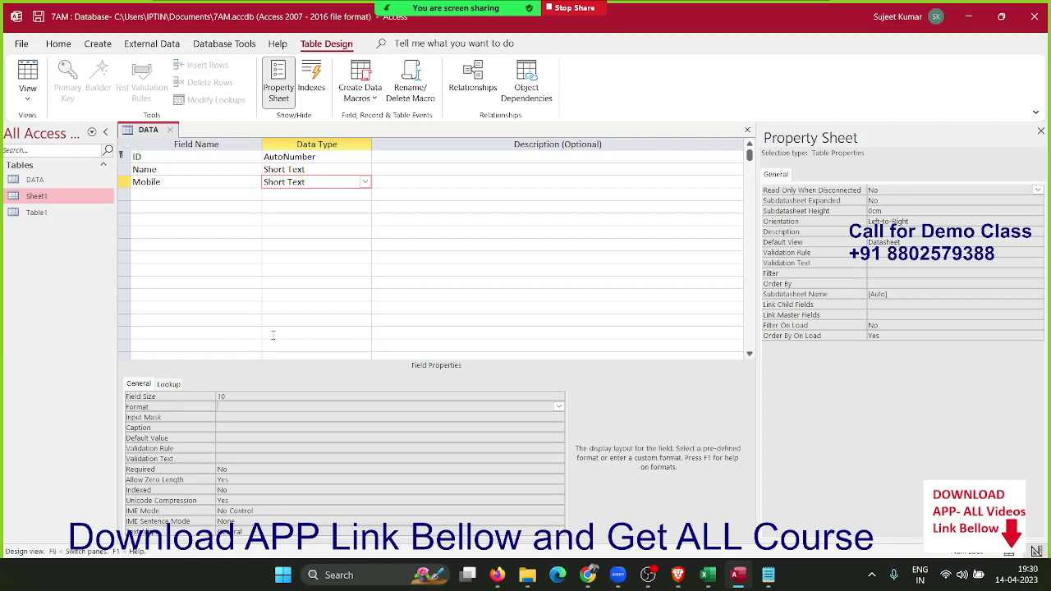
{"action": "left_click", "coordinate": [251, 395]}
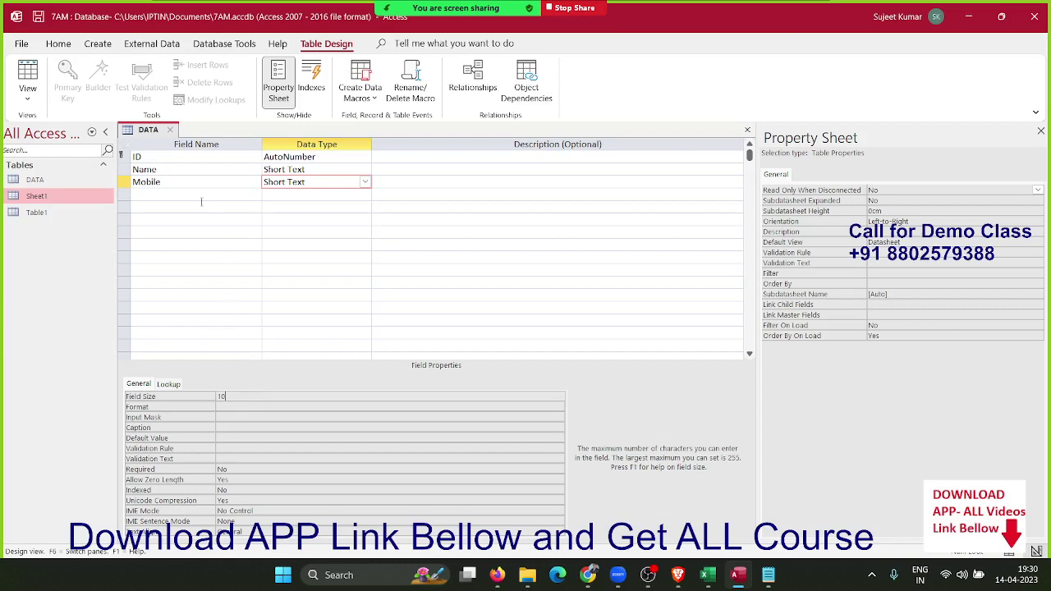
{"action": "left_click", "coordinate": [198, 191]}
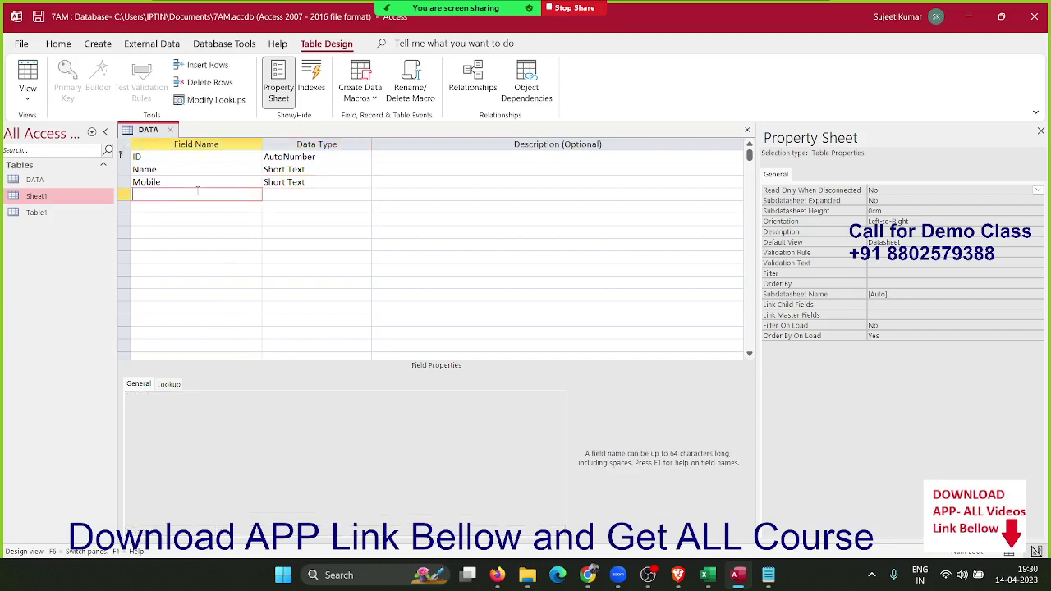
Step: Add a City field and choose Lookup Wizard as its data type
{"action": "type", "text": "City"}
{"action": "key", "text": "Tab"}
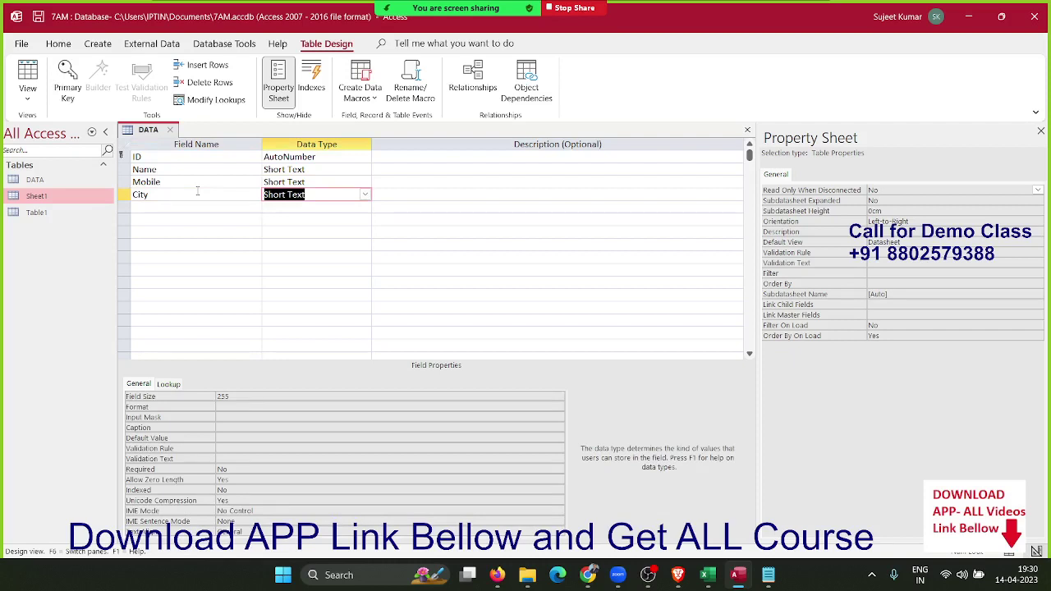
{"action": "left_click", "coordinate": [365, 194]}
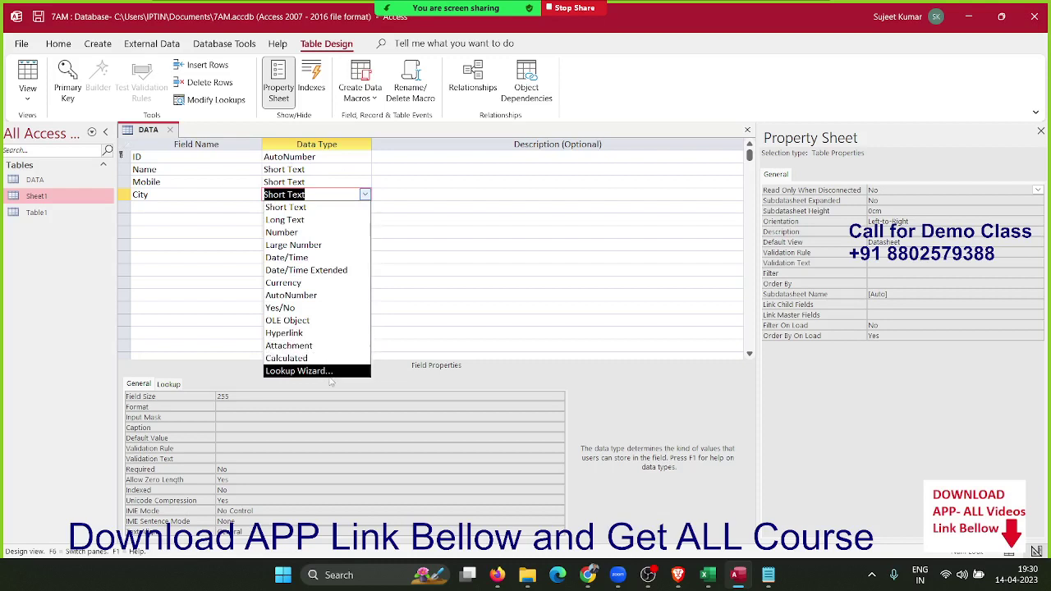
{"action": "left_click", "coordinate": [331, 374]}
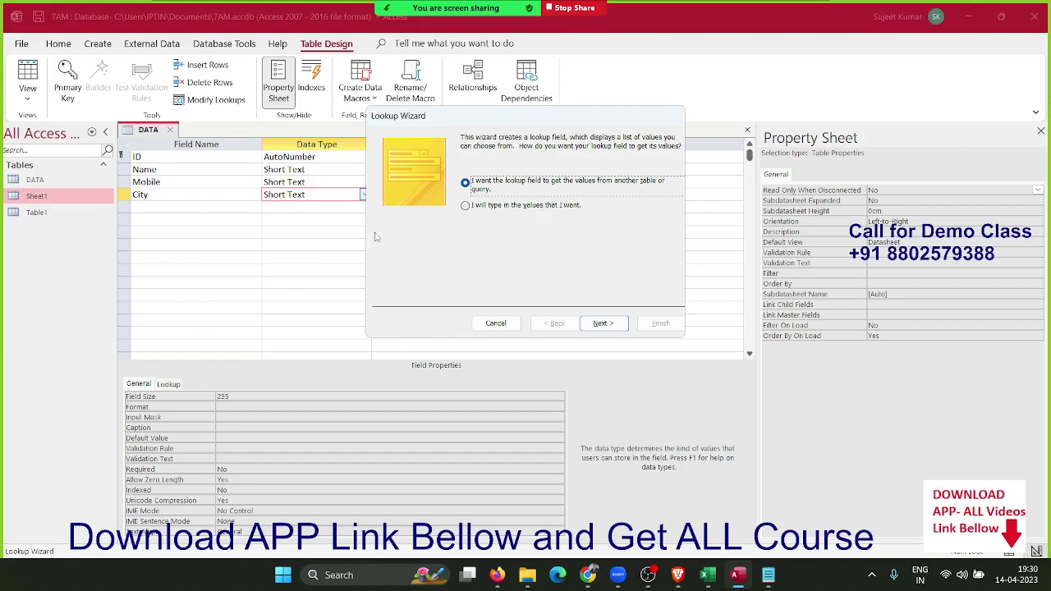
Step: Choose to type the lookup values yourself and enter Delhi, Pune and Kanpur
{"action": "left_click", "coordinate": [465, 205]}
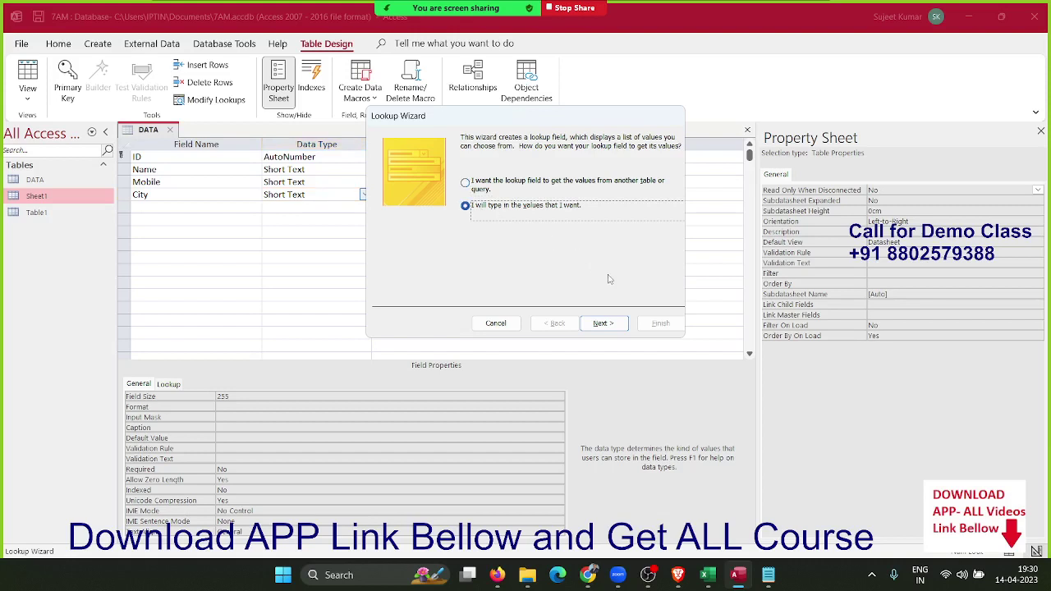
{"action": "left_click", "coordinate": [608, 324]}
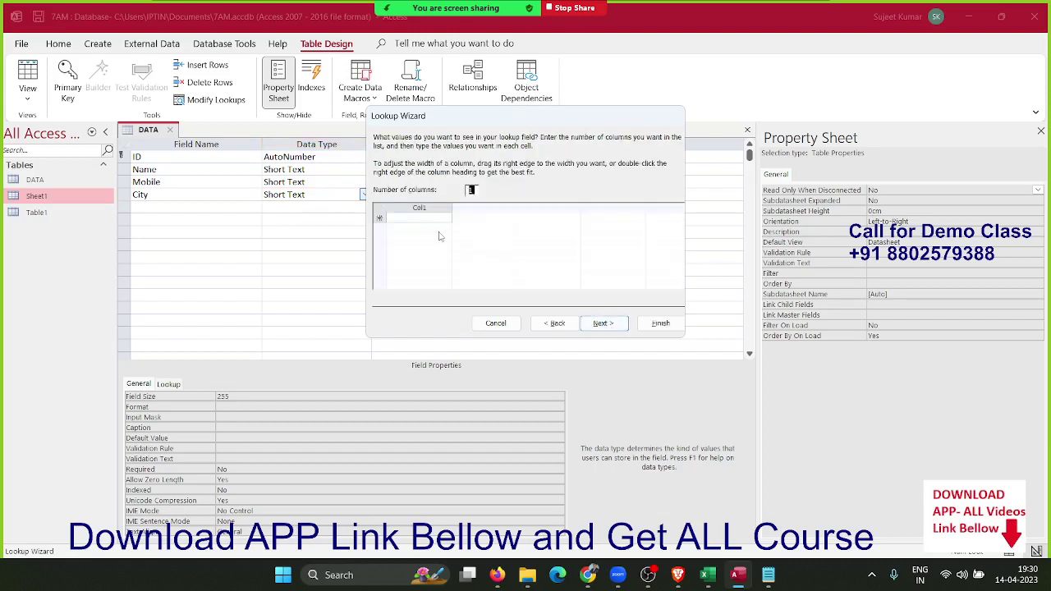
{"action": "key", "text": "Tab"}
{"action": "type", "text": "Da"}
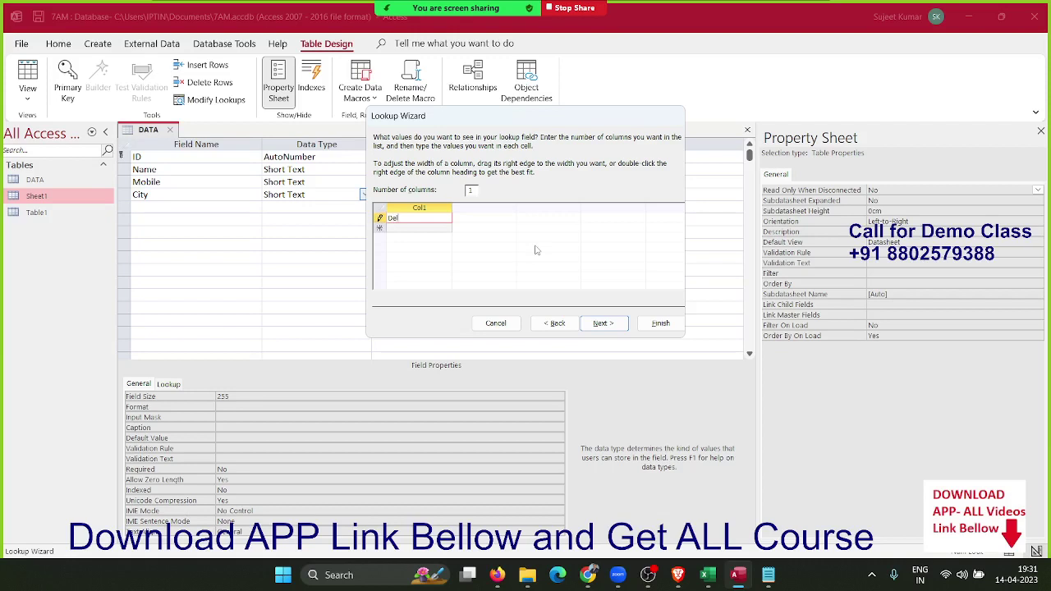
{"action": "type", "text": "hi"}
{"action": "key", "text": "Return"}
{"action": "type", "text": "P"}
{"action": "type", "text": "une"}
{"action": "key", "text": "Return"}
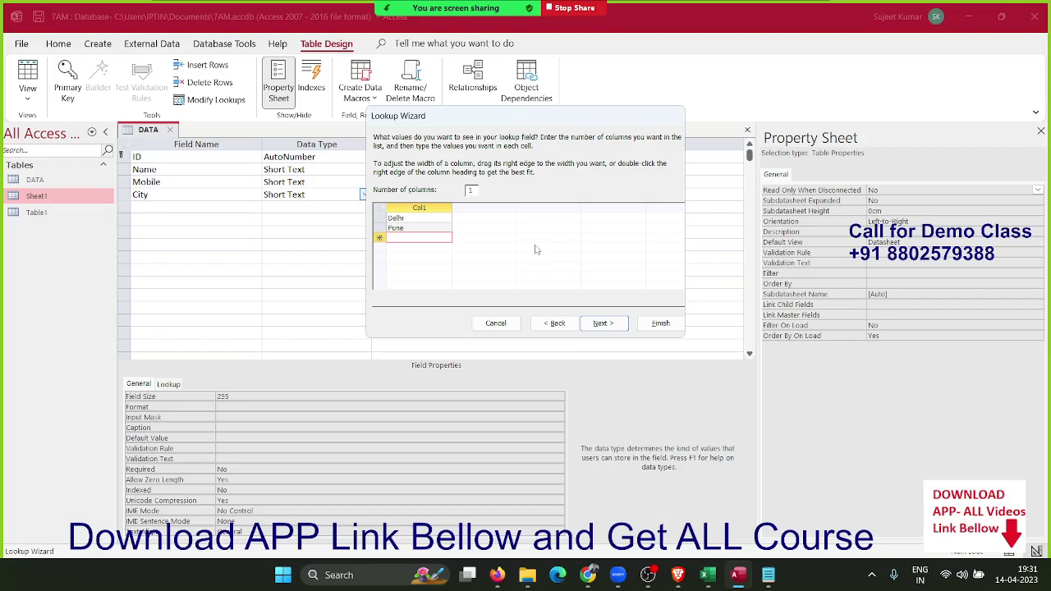
{"action": "type", "text": "Kanpur"}
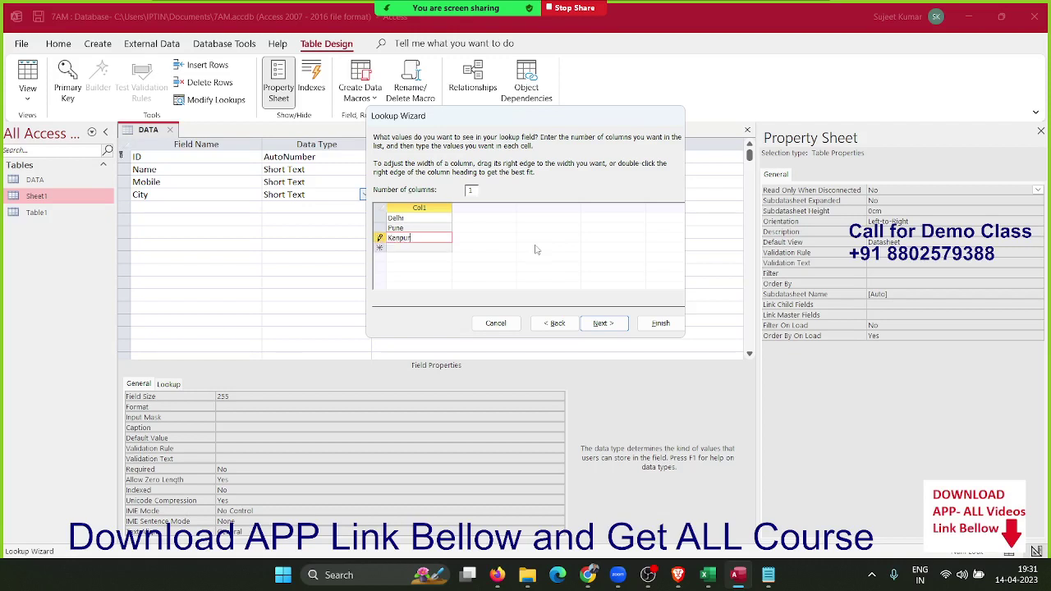
{"action": "key", "text": "Return"}
Step: Add Udaypur, Jaipur and Noida, then finish the wizard keeping the label City
{"action": "type", "text": "Udaypu"}
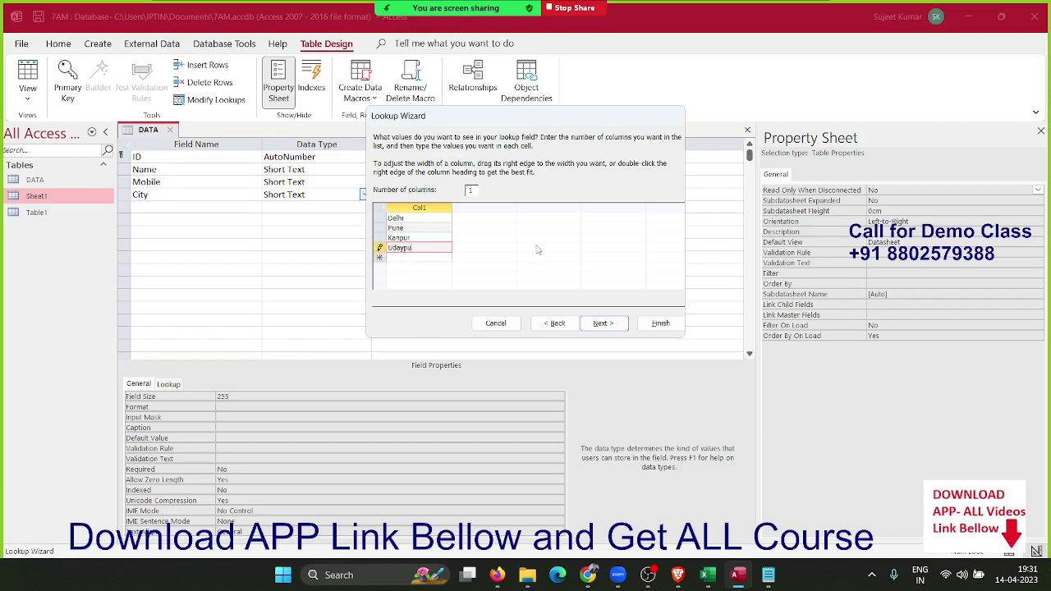
{"action": "type", "text": "r"}
{"action": "key", "text": "Return"}
{"action": "type", "text": "I"}
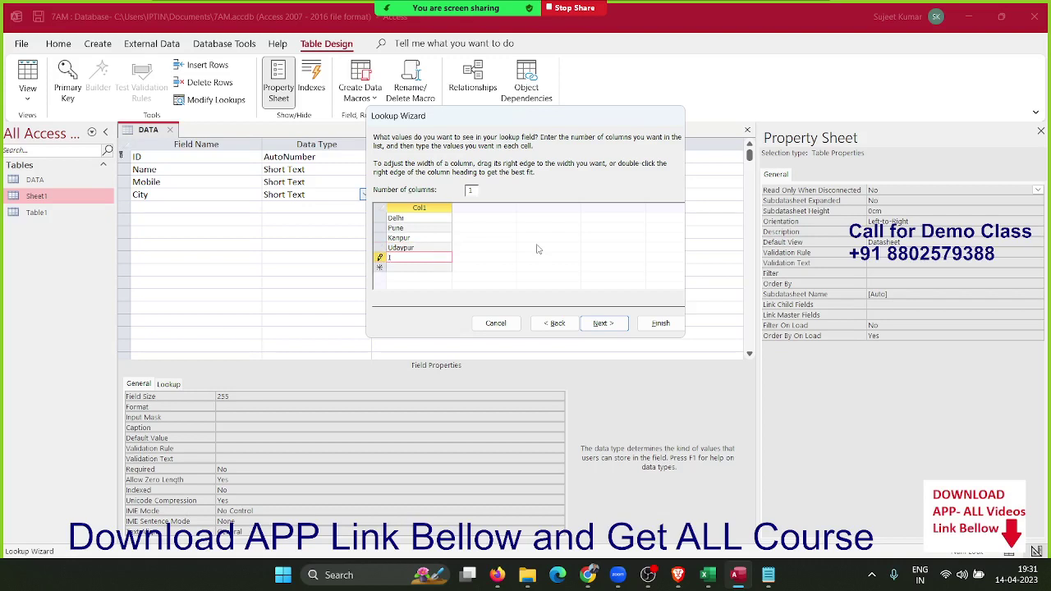
{"action": "type", "text": "Jaipur"}
{"action": "key", "text": "Return"}
{"action": "type", "text": "Noida"}
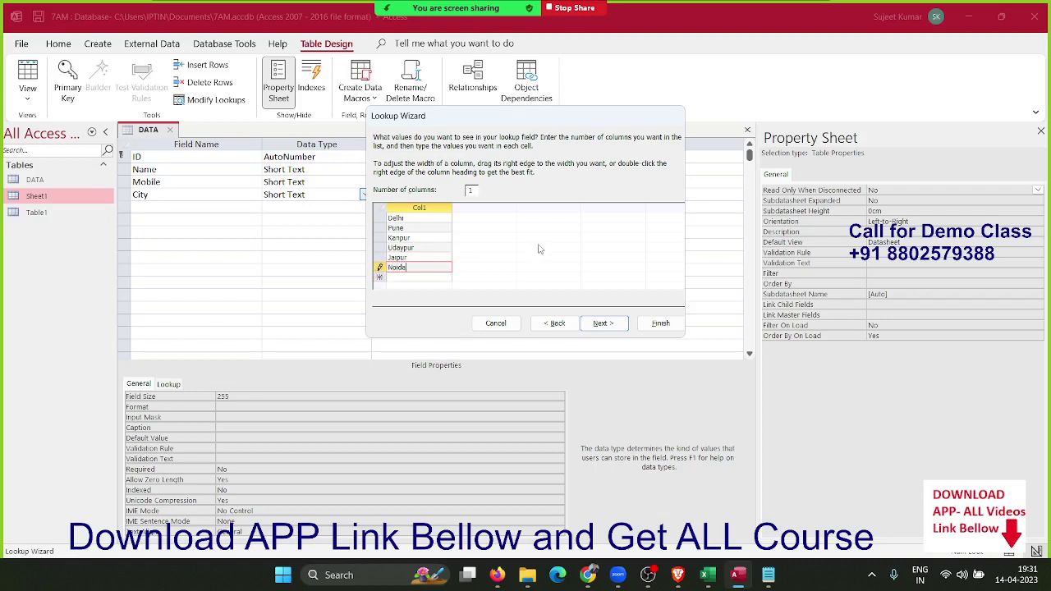
{"action": "left_click", "coordinate": [603, 323]}
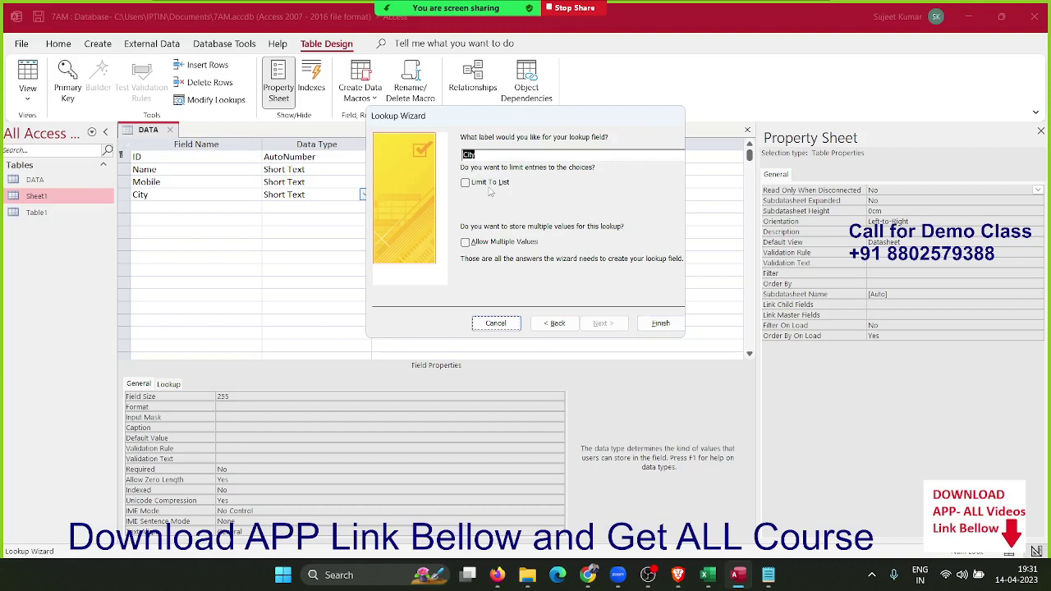
{"action": "left_click", "coordinate": [651, 323]}
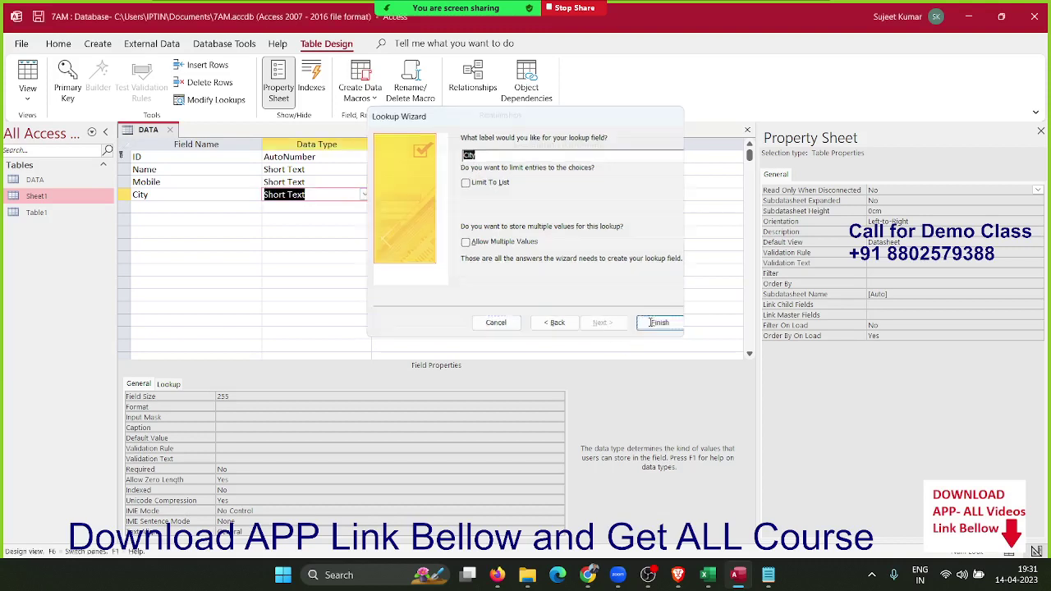
Step: Add a field named amt with the Number data type below City
{"action": "left_click", "coordinate": [193, 209]}
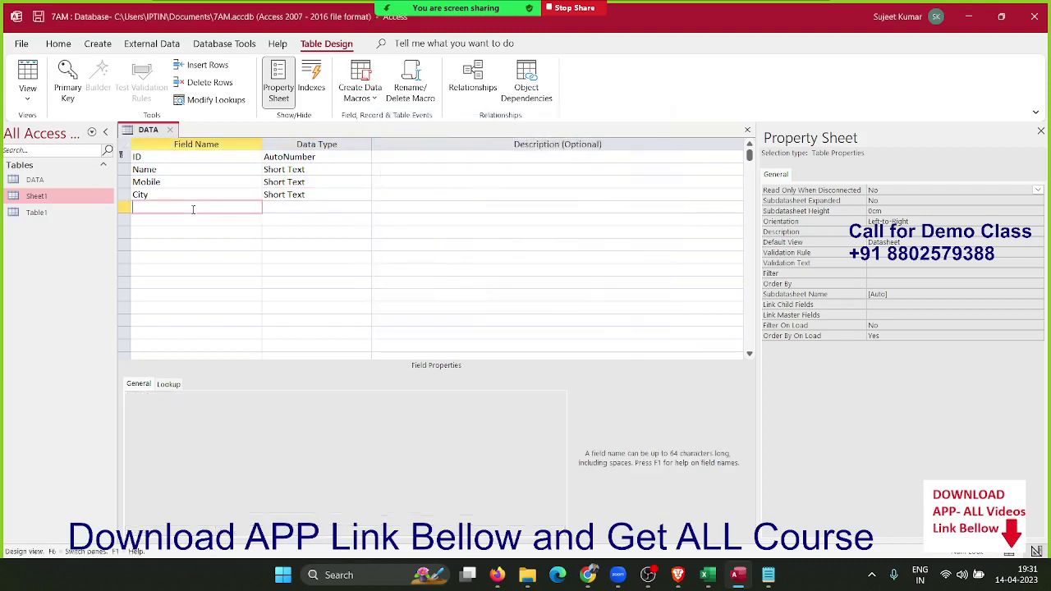
{"action": "type", "text": "amt"}
{"action": "key", "text": "Tab"}
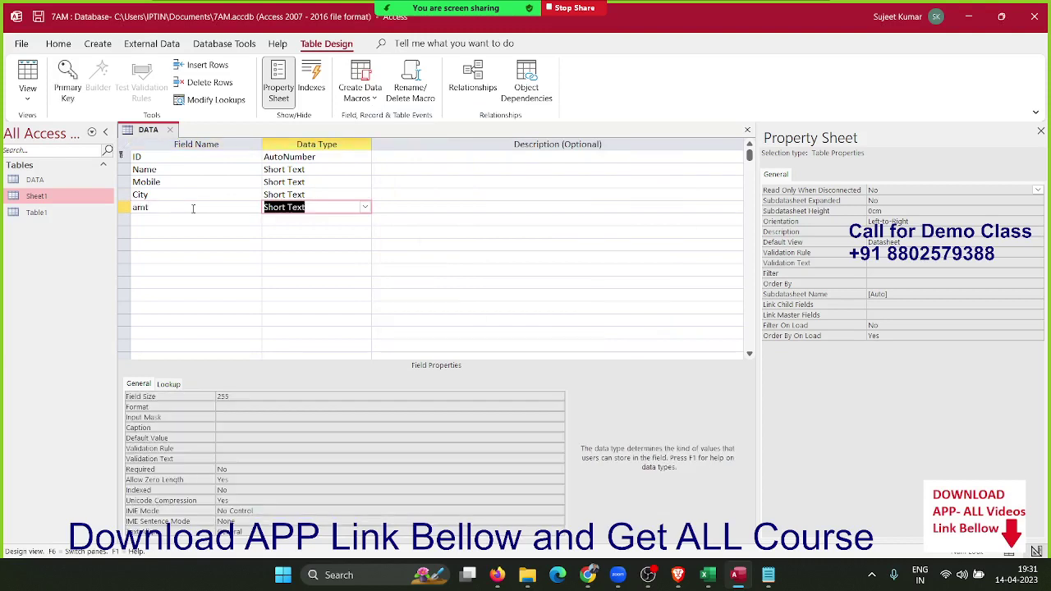
{"action": "type", "text": "number"}
{"action": "key", "text": "Return"}
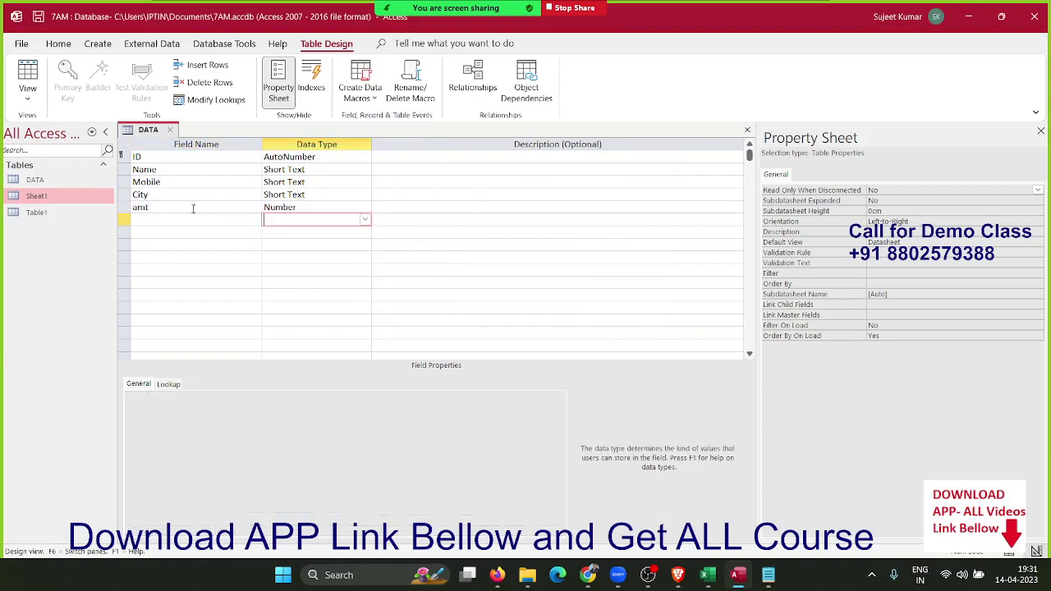
Step: Add a Date/Time field named Date despite the reserved-word warning, then save and close the design
{"action": "type", "text": "Date"}
{"action": "key", "text": "Return"}
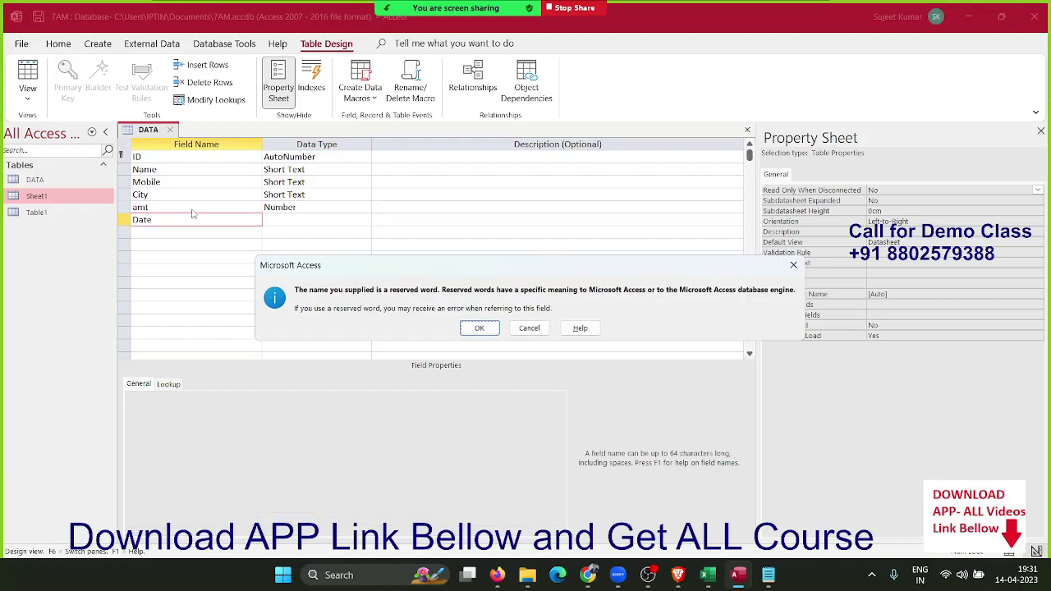
{"action": "key", "text": "Tab"}
{"action": "key", "text": "Return"}
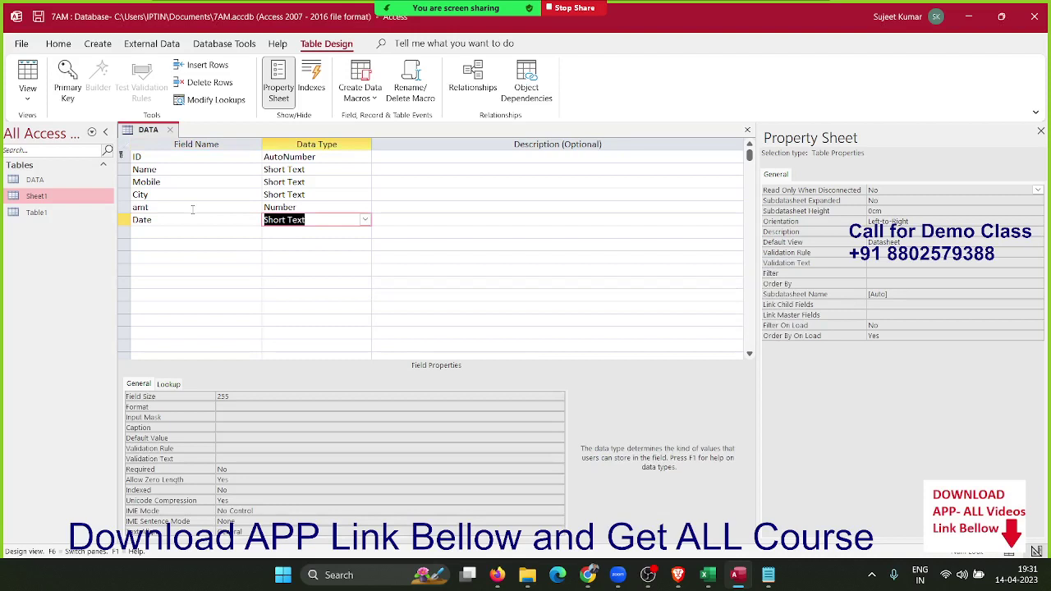
{"action": "type", "text": "date/Time"}
{"action": "key", "text": "Tab"}
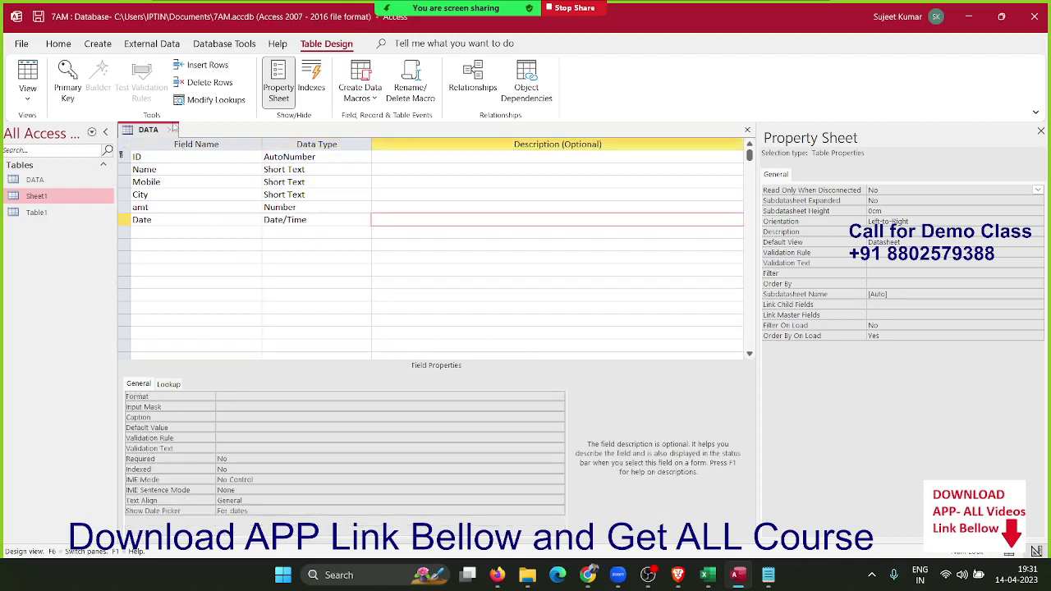
{"action": "left_click", "coordinate": [170, 130]}
{"action": "left_click", "coordinate": [483, 327]}
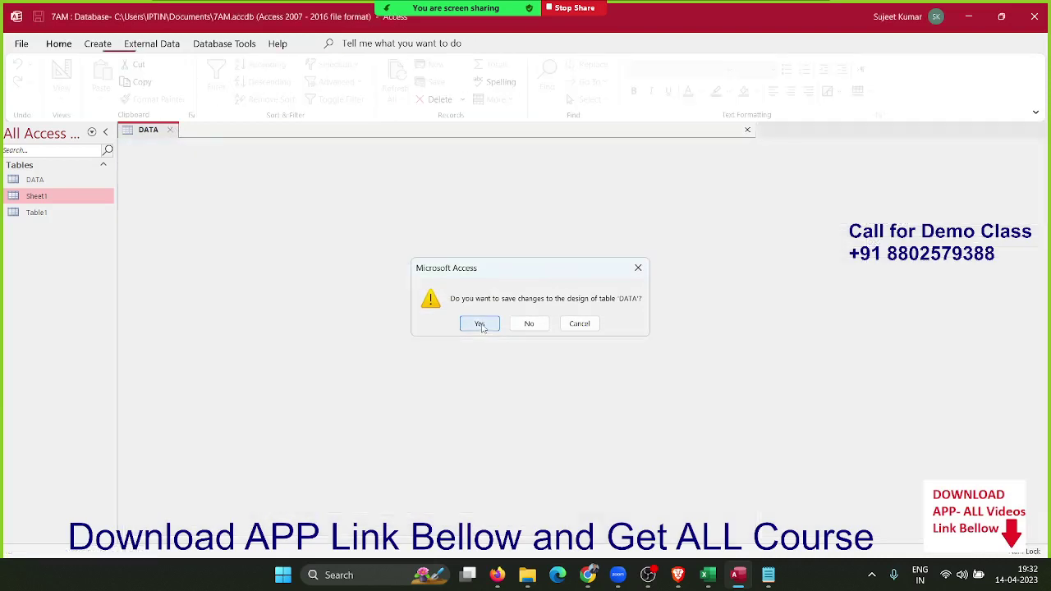
Step: Open the DATA table and enter the first record's name and 10-digit mobile number
{"action": "double_click", "coordinate": [54, 180]}
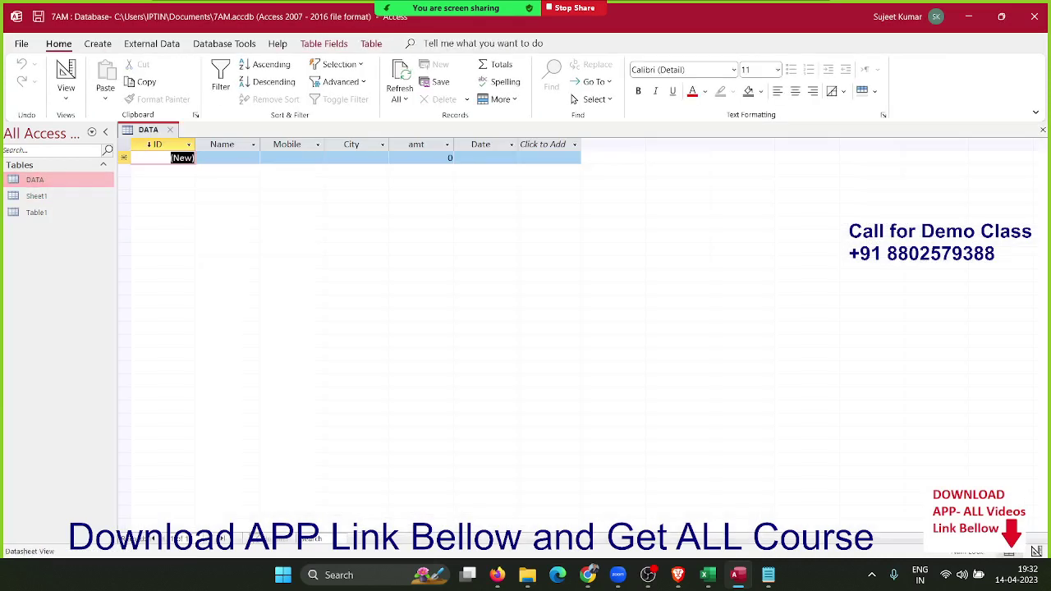
{"action": "left_click", "coordinate": [244, 156]}
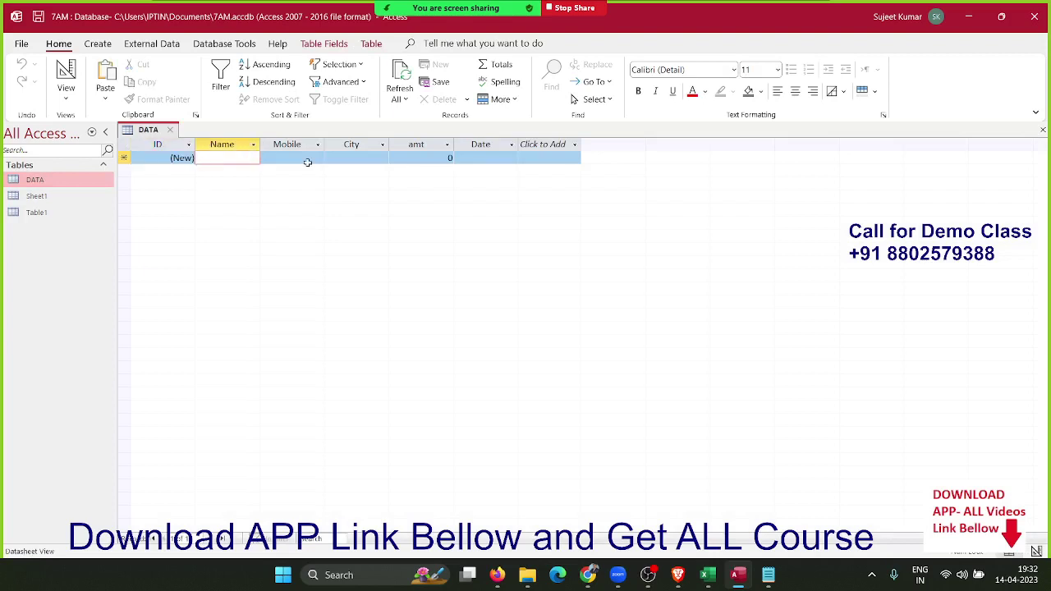
{"action": "type", "text": "Puja"}
{"action": "left_click", "coordinate": [309, 162]}
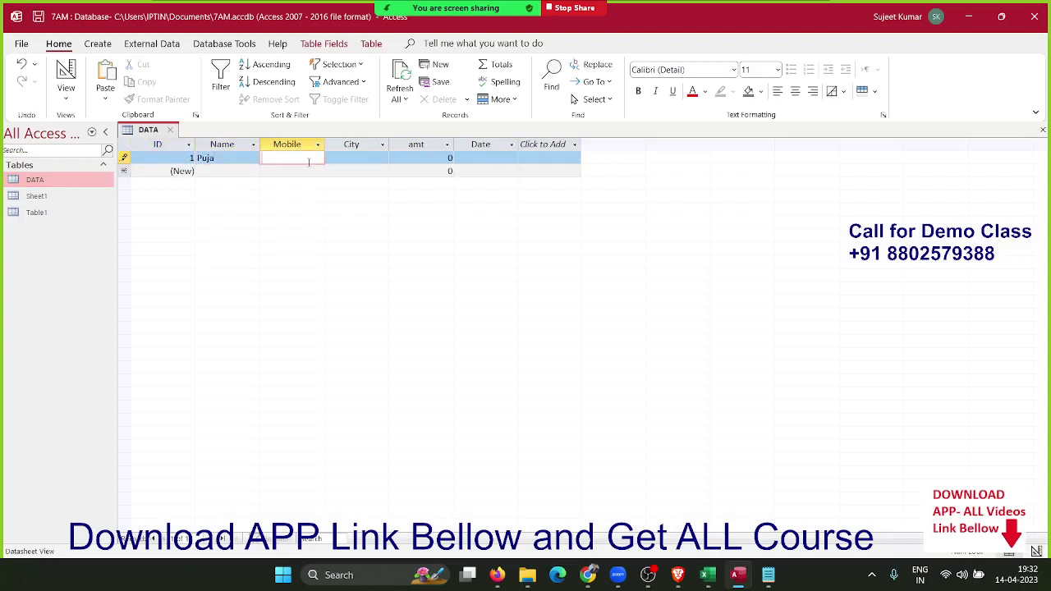
{"action": "type", "text": "382"}
{"action": "key", "text": "Tab"}
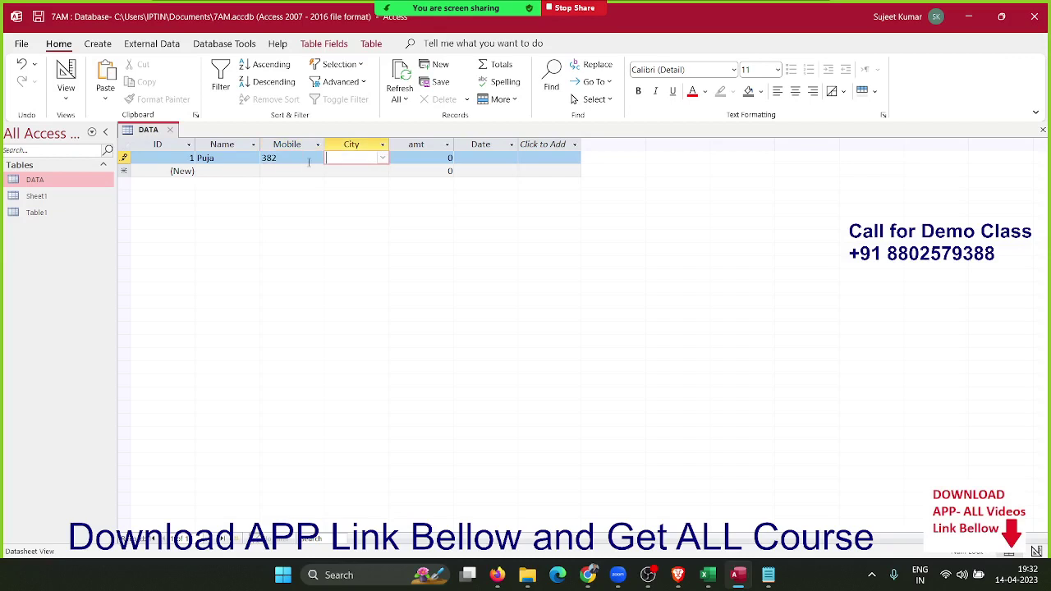
{"action": "key", "text": "shift+Tab"}
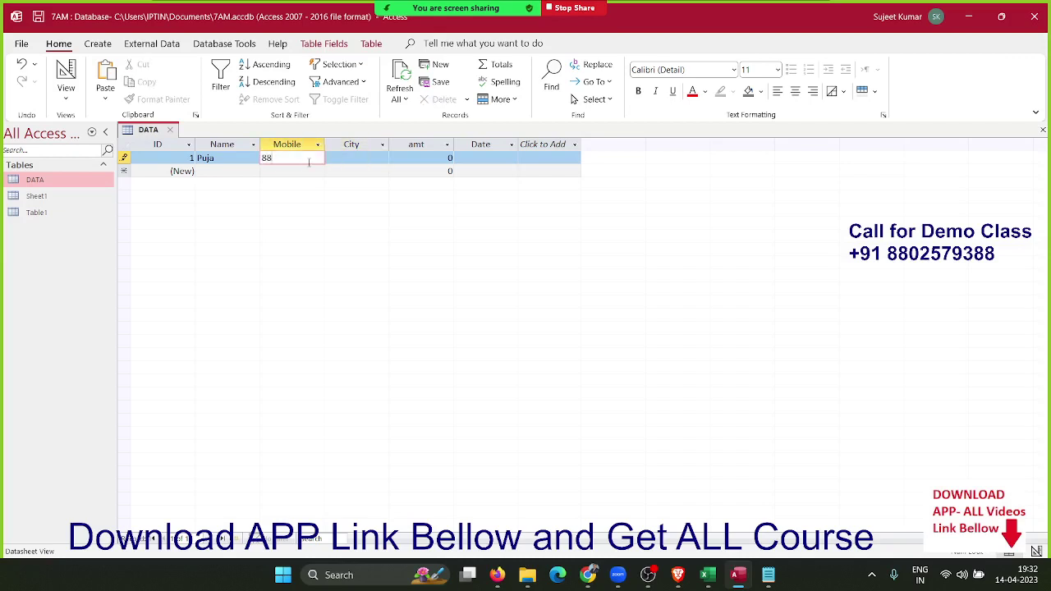
Step: Leave City blank, set amt to 500, and bring up the Date cell's calendar picker
{"action": "left_click", "coordinate": [336, 158]}
{"action": "left_click", "coordinate": [384, 158]}
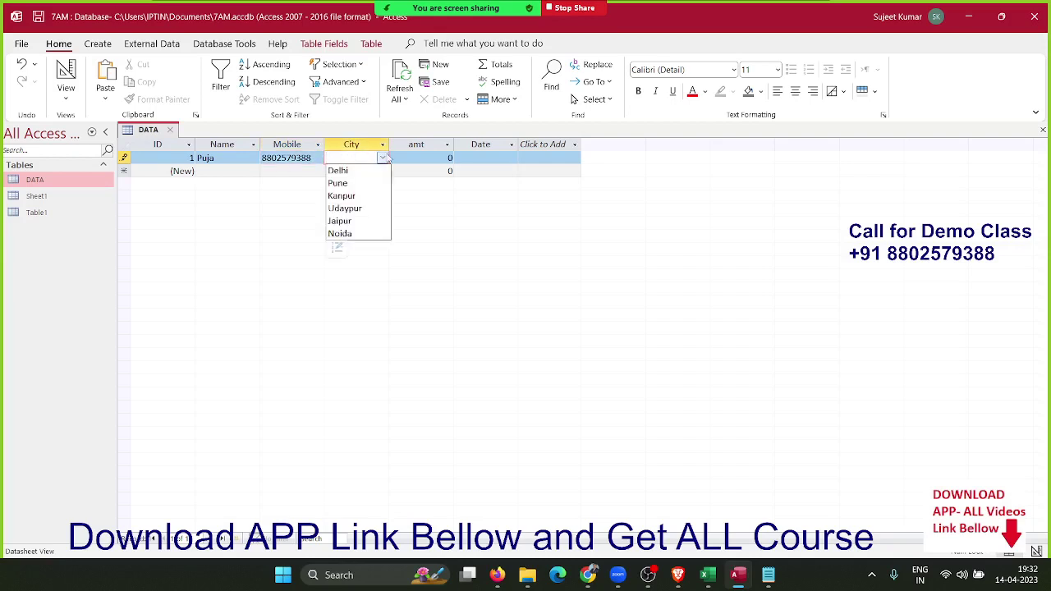
{"action": "left_click", "coordinate": [384, 158]}
{"action": "key", "text": "Tab"}
{"action": "type", "text": "asdas"}
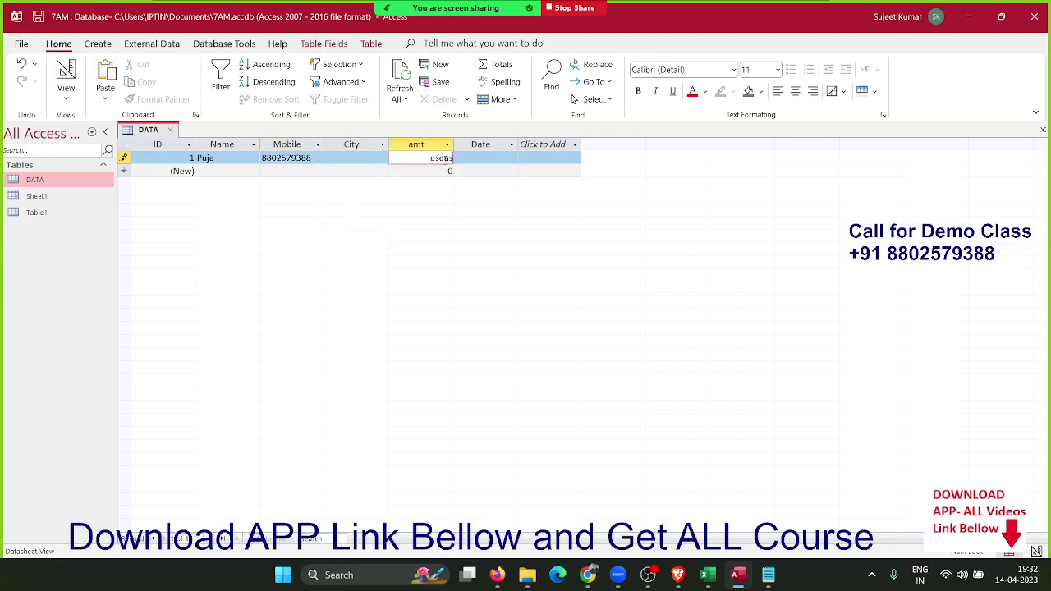
{"action": "key", "text": "Tab"}
{"action": "double_click", "coordinate": [444, 158]}
{"action": "type", "text": "500"}
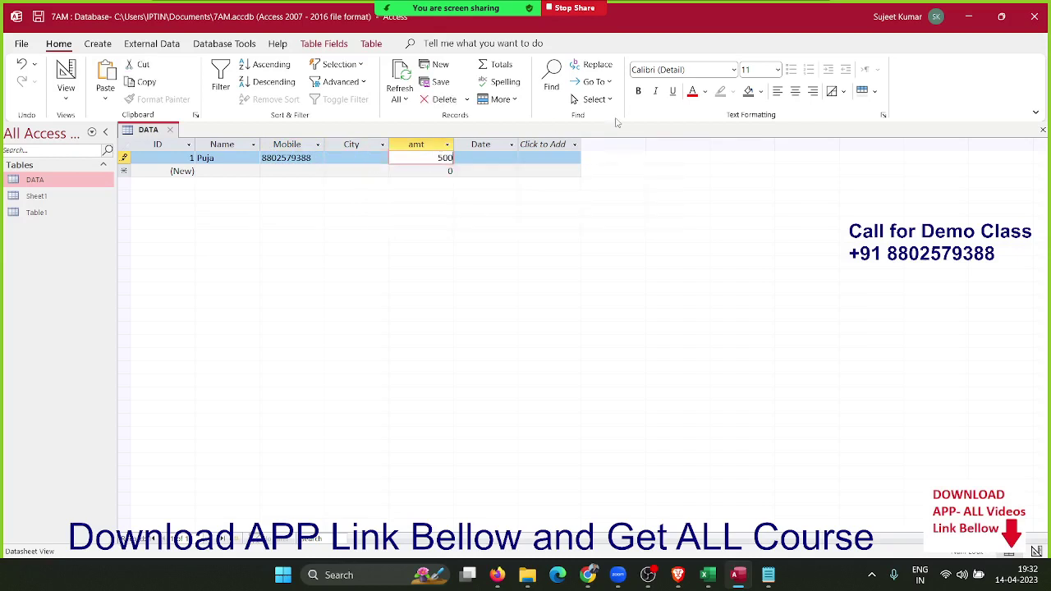
{"action": "left_click", "coordinate": [472, 165]}
{"action": "left_click", "coordinate": [472, 159]}
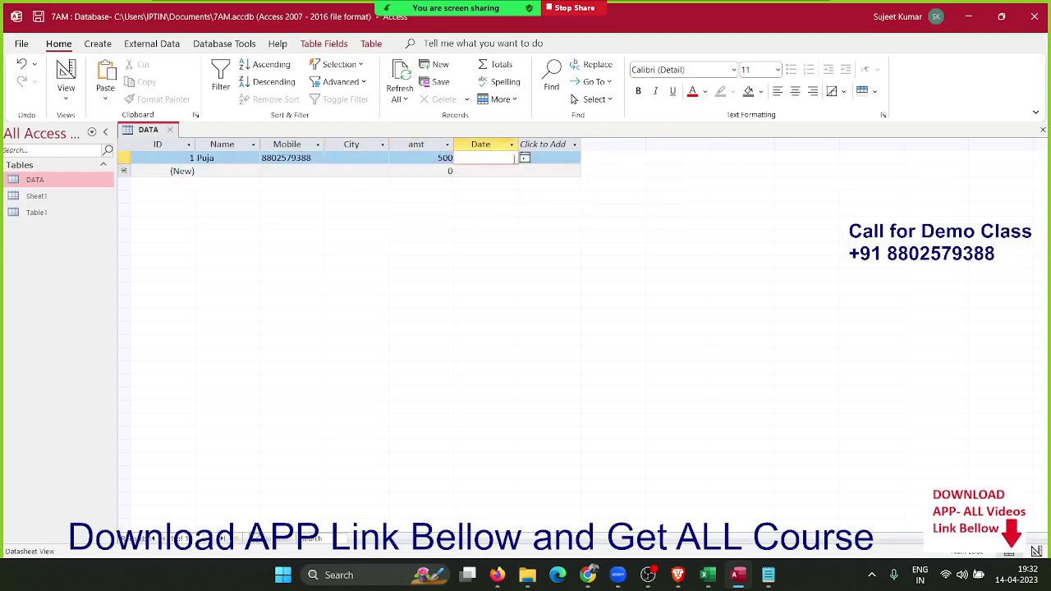
{"action": "left_click", "coordinate": [525, 159]}
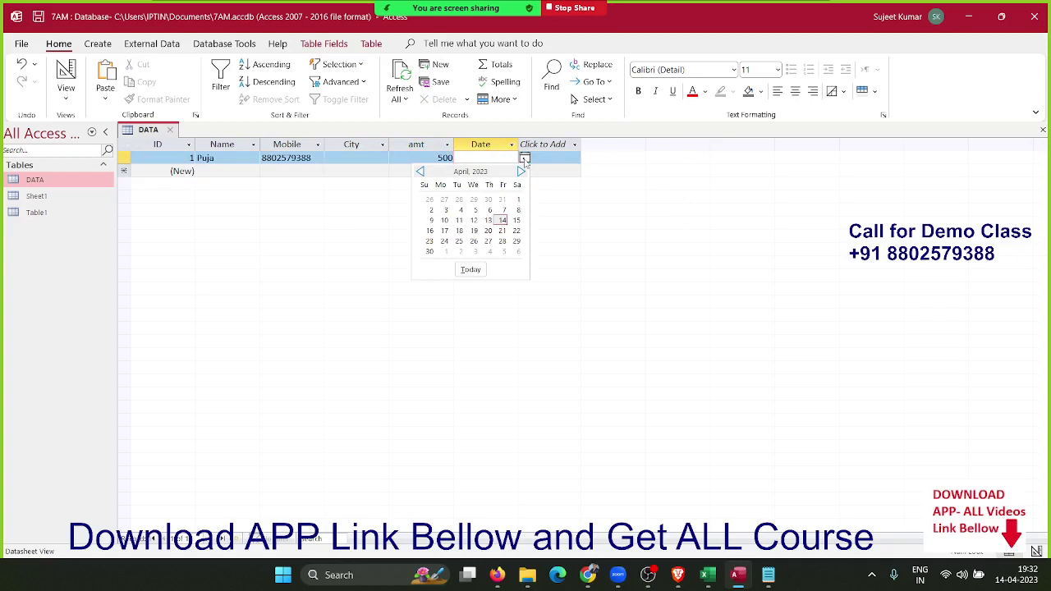